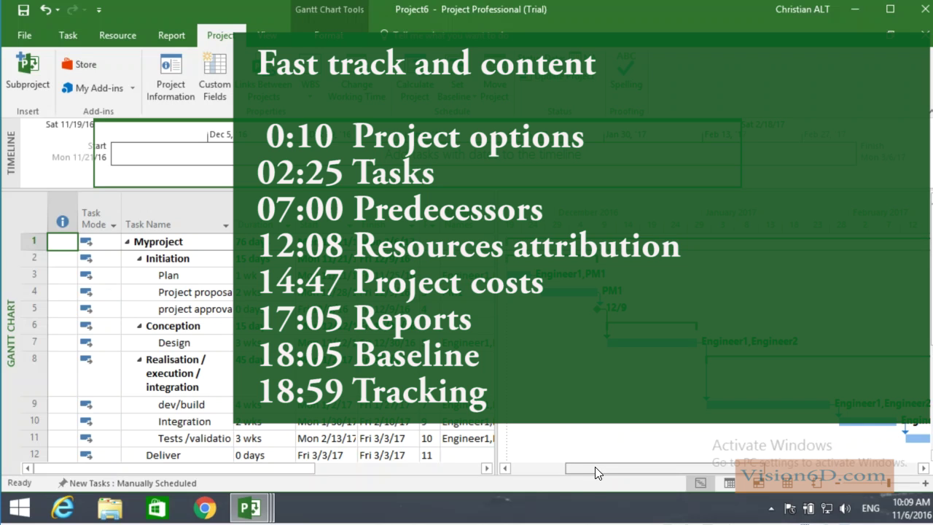
mouse_move(592, 468)
mouse_down()
mouse_move(572, 472)
mouse_move(591, 469)
mouse_up()
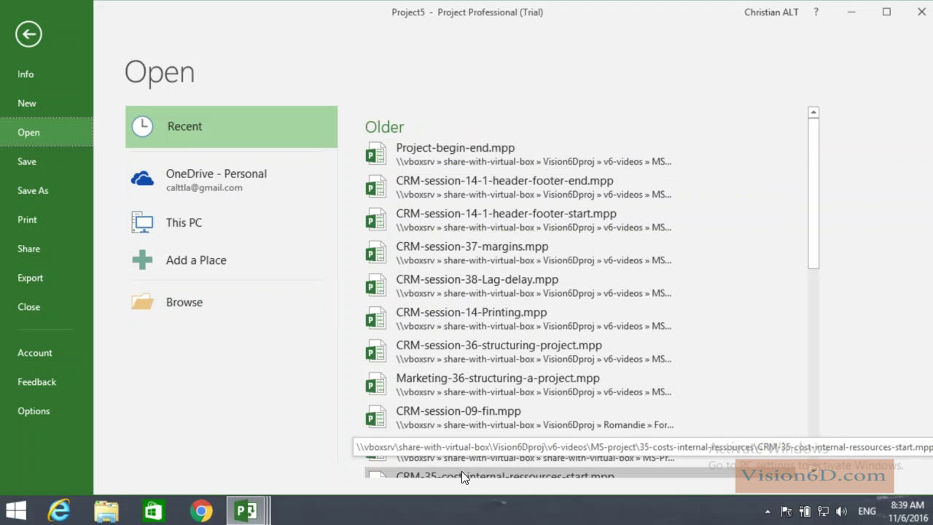
Step: Create a new blank project
click(36, 106)
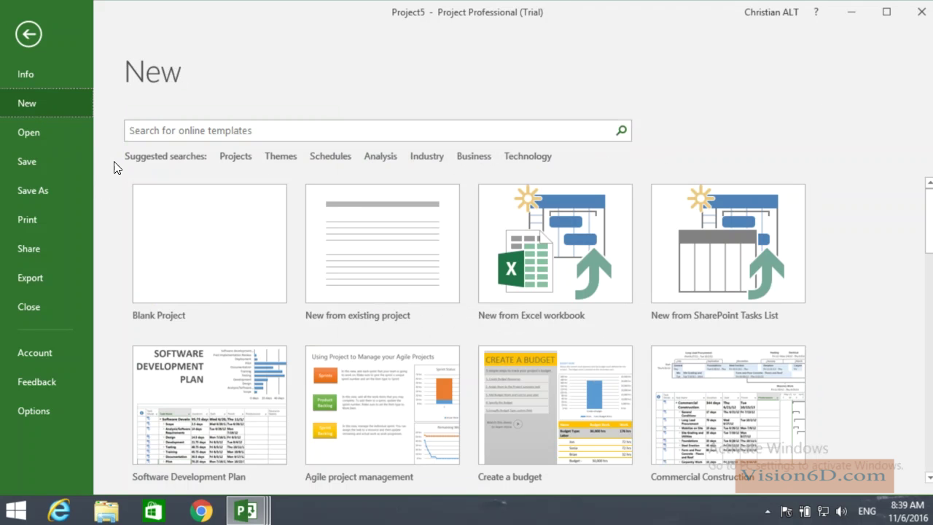
click(183, 253)
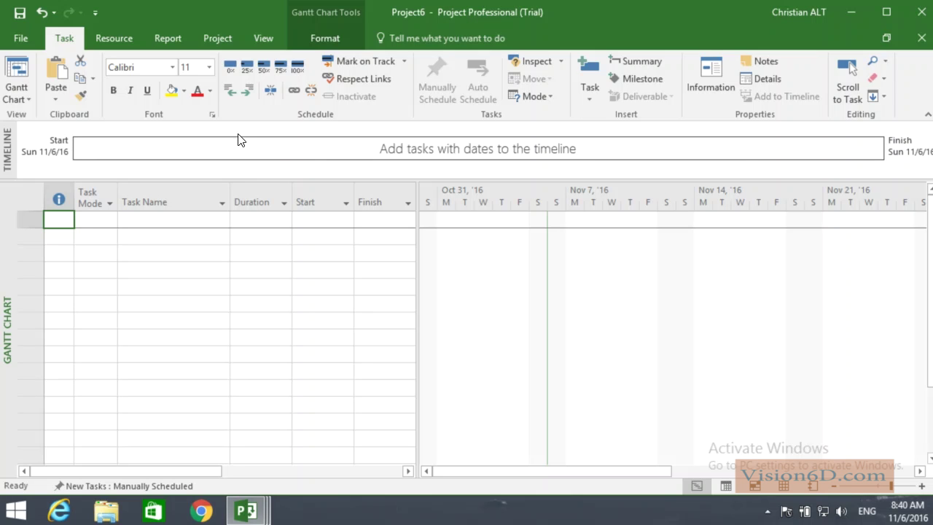
Step: In the project's scheduling options, set the hours per day to 8 and the hours per week to 40
click(29, 37)
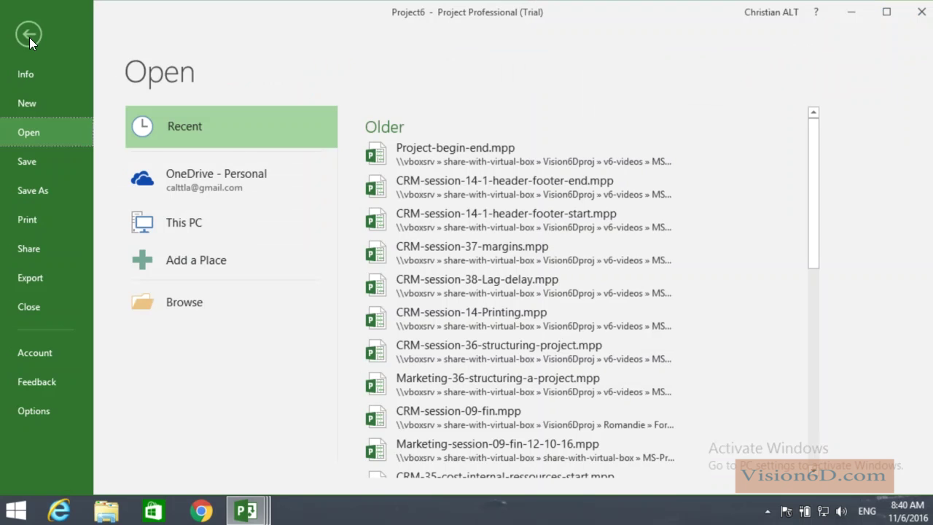
click(43, 409)
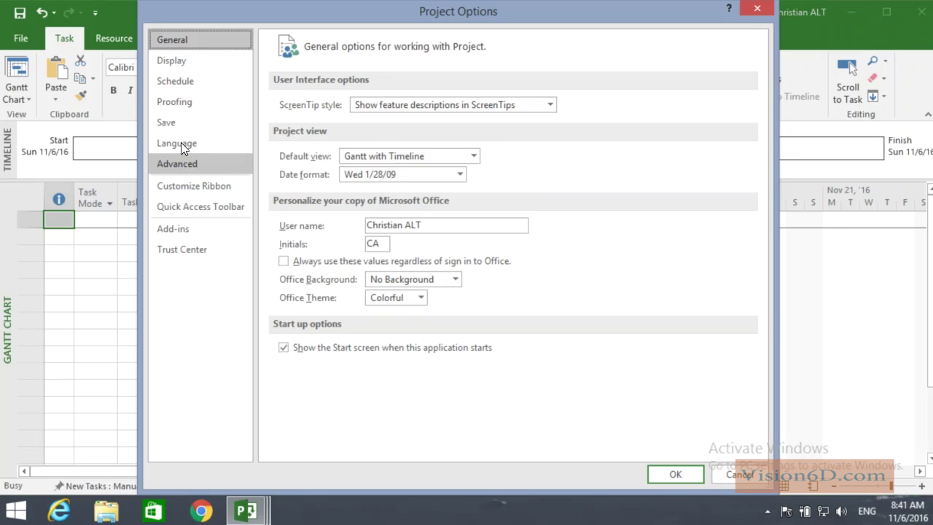
click(185, 82)
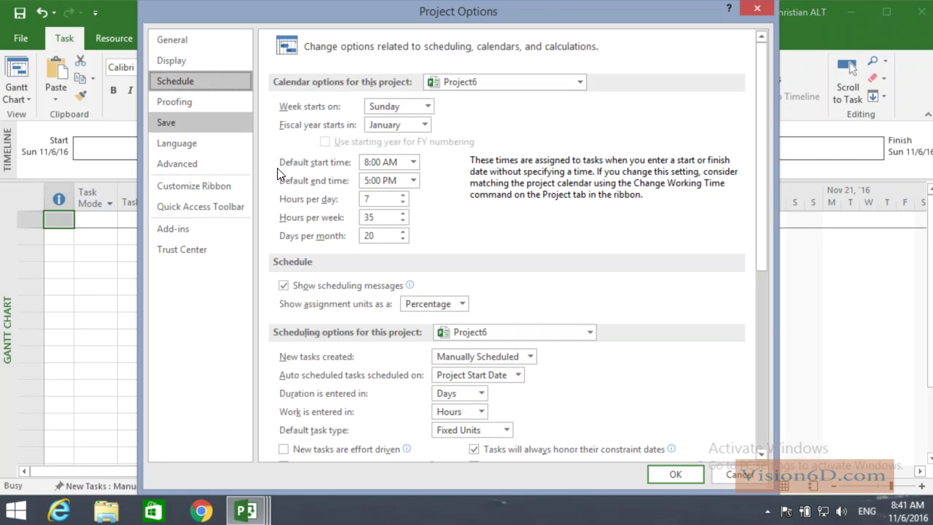
click(374, 200)
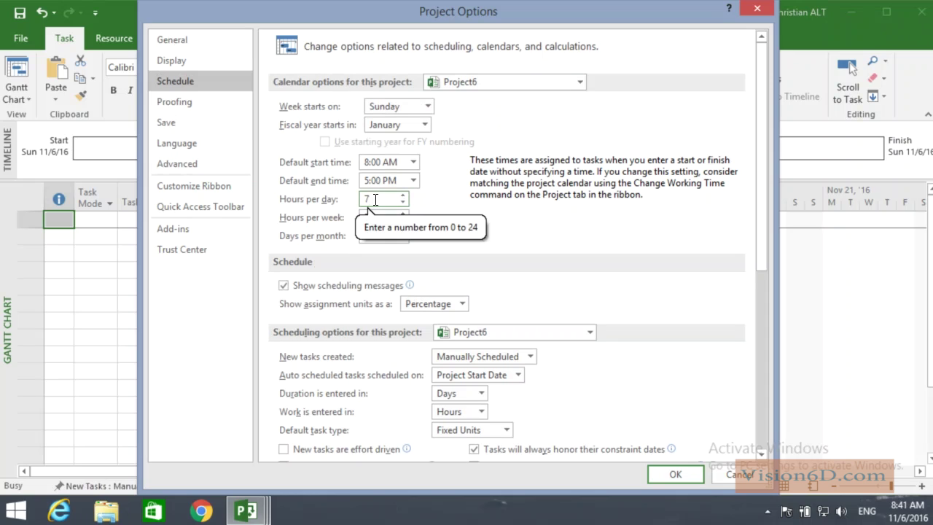
key(BackSpace)
text(8)
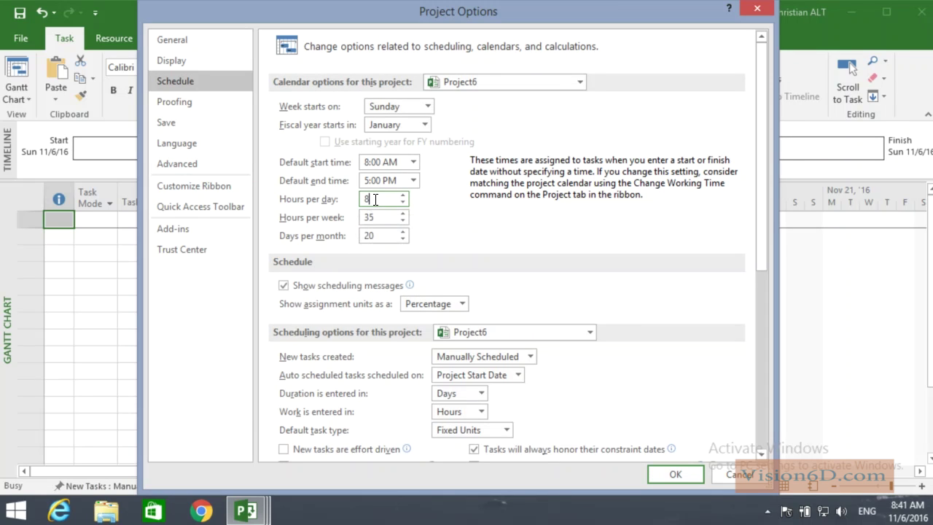
click(379, 222)
key(BackSpace)
key(BackSpace)
text(40)
Step: Change the project's display currency to EUR and apply the project options
click(183, 64)
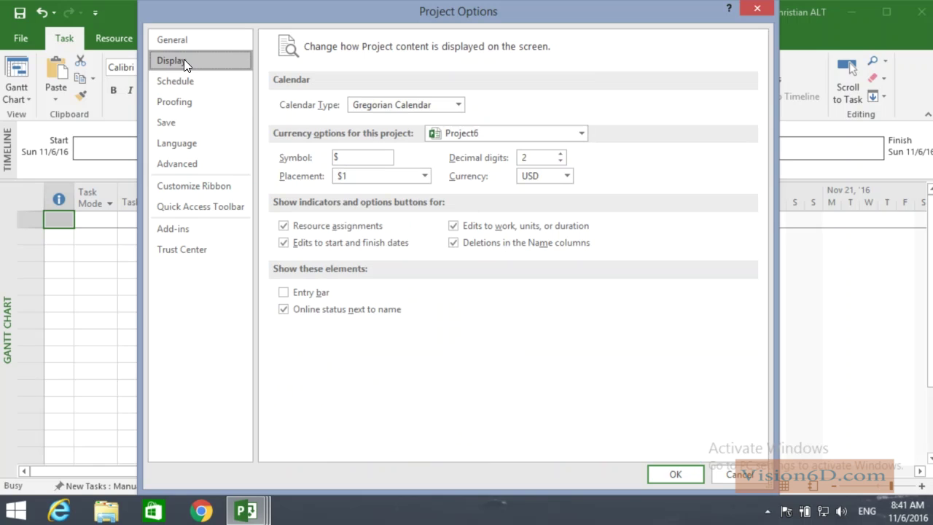
click(568, 178)
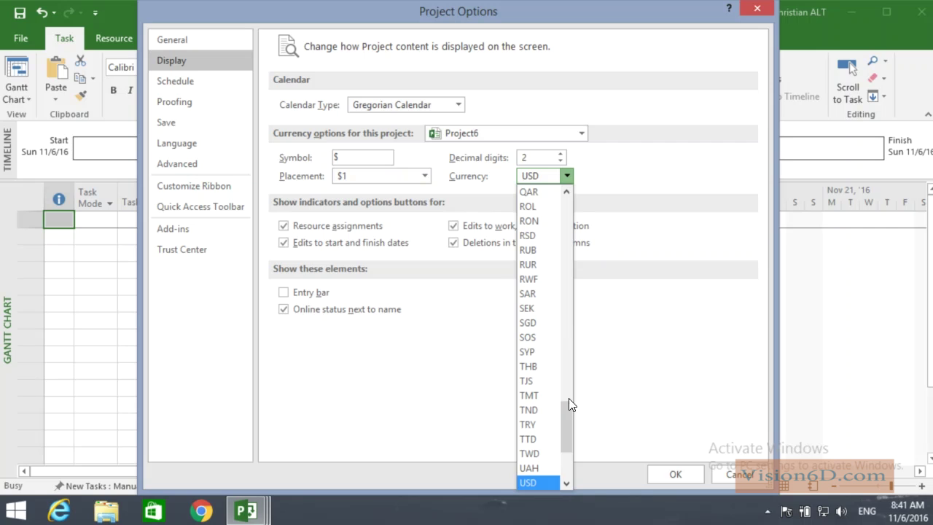
drag(572, 436, 576, 285)
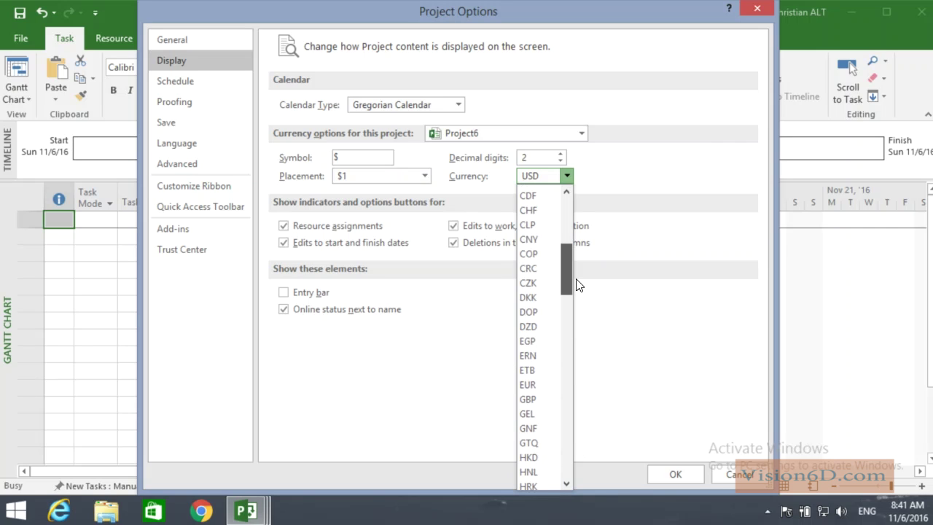
scroll(575, 290, down, 1)
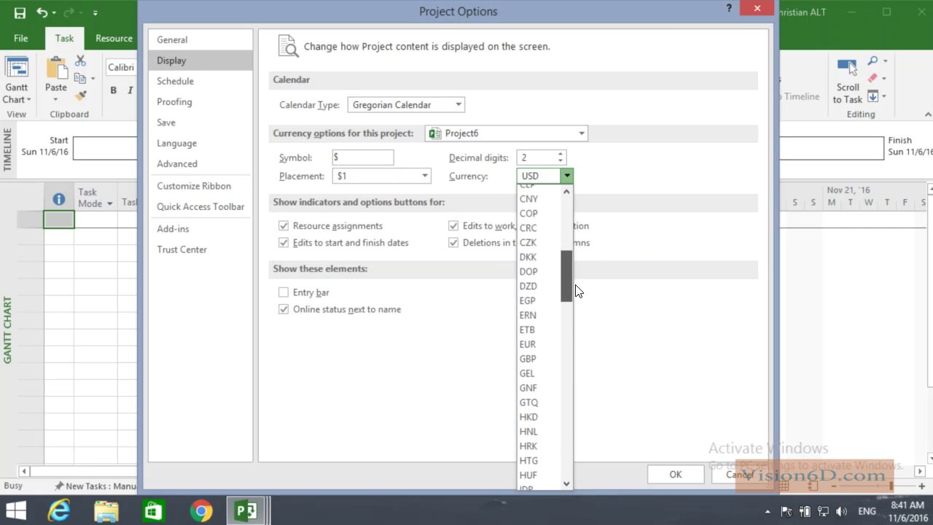
click(532, 349)
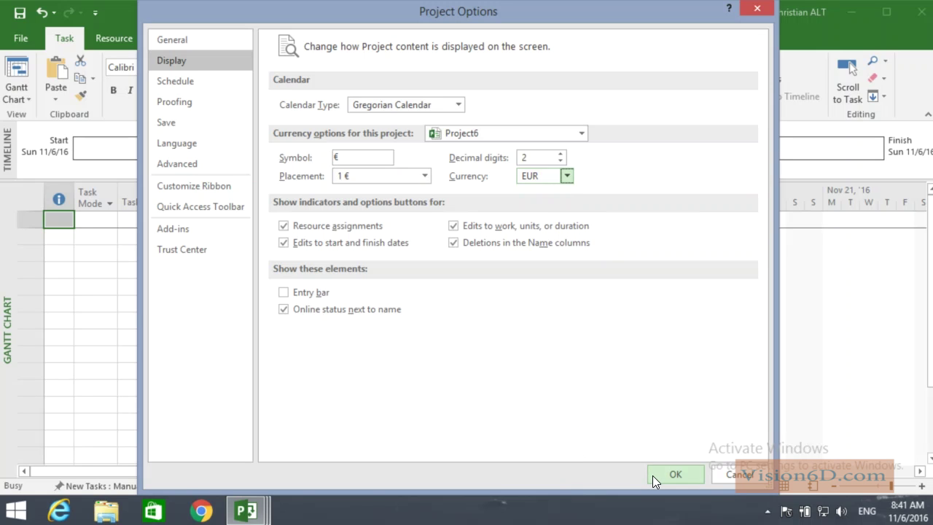
click(673, 475)
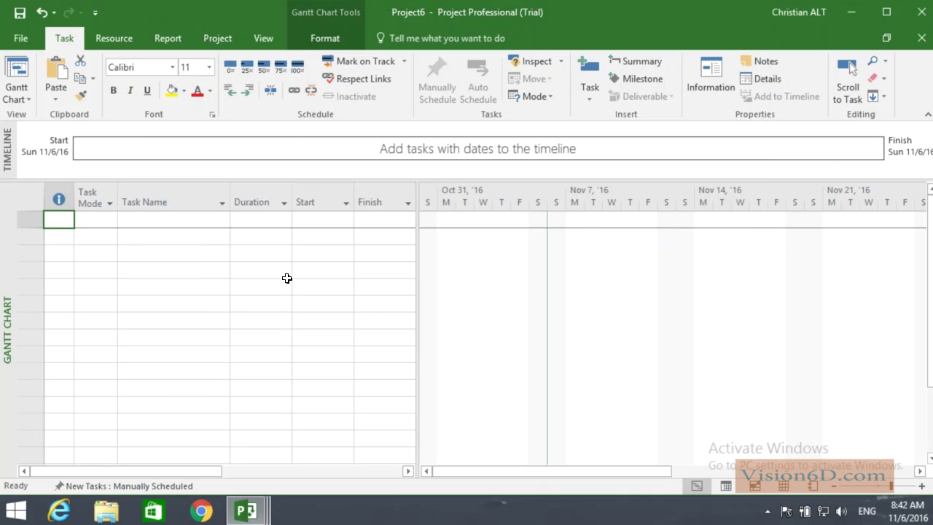
Step: Enter Myproject and Initiation as the first two task names in the empty task table
click(140, 222)
text(My)
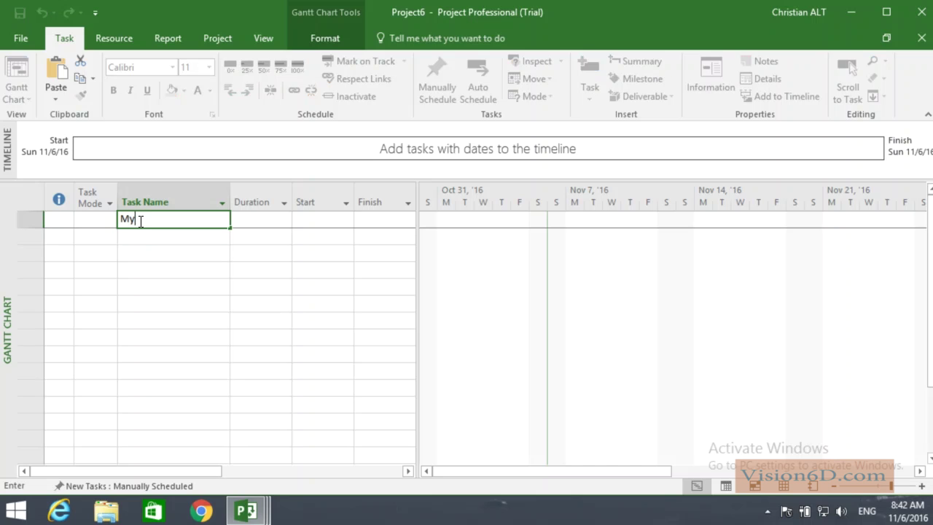
text(project)
click(146, 239)
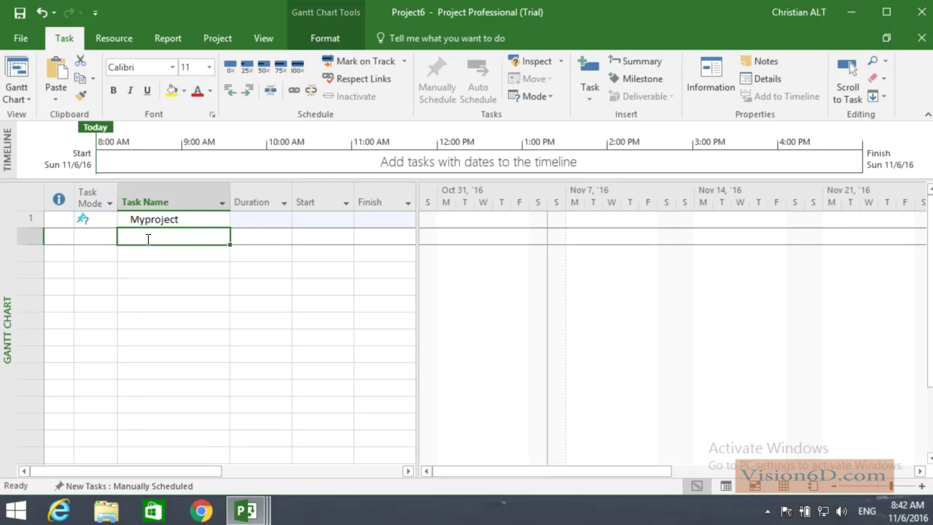
text(Iitia)
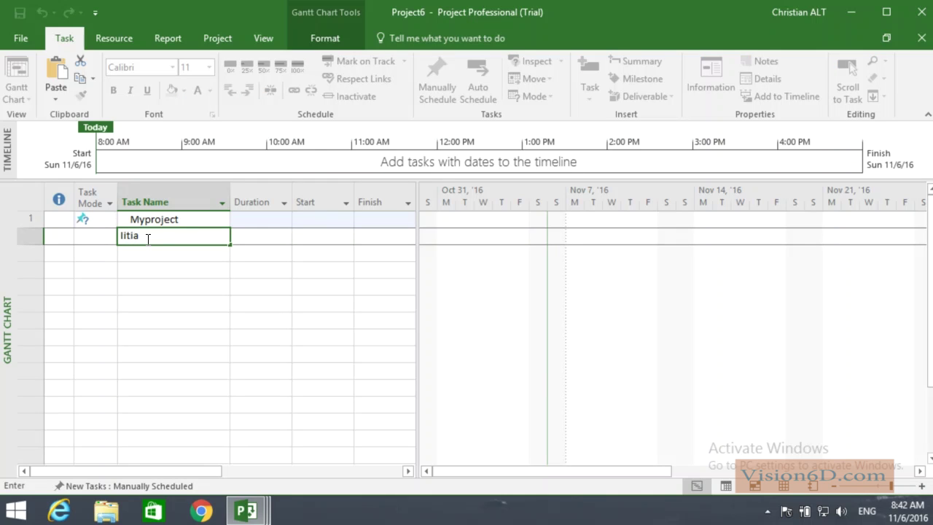
text(tion)
click(122, 235)
text(n)
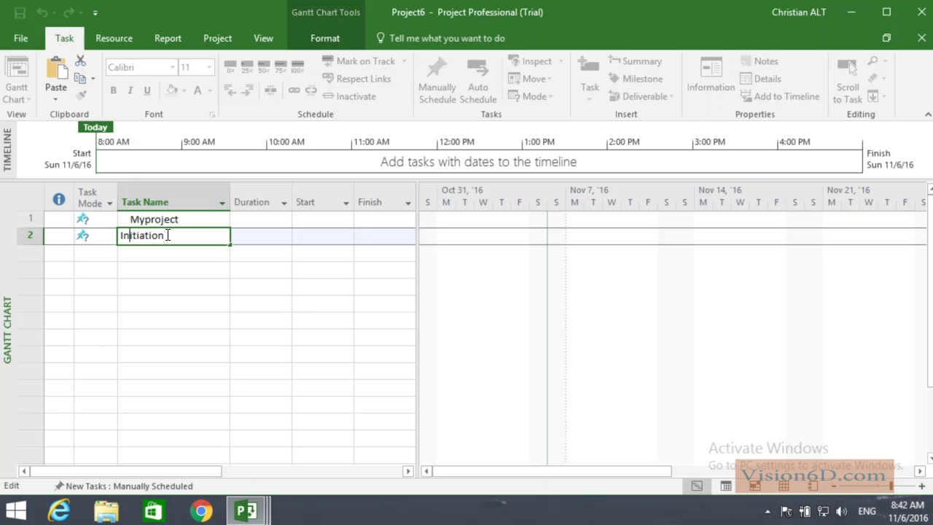
Step: Add the tasks Plan, Project proposal and project approval in the rows below Initiation
click(155, 252)
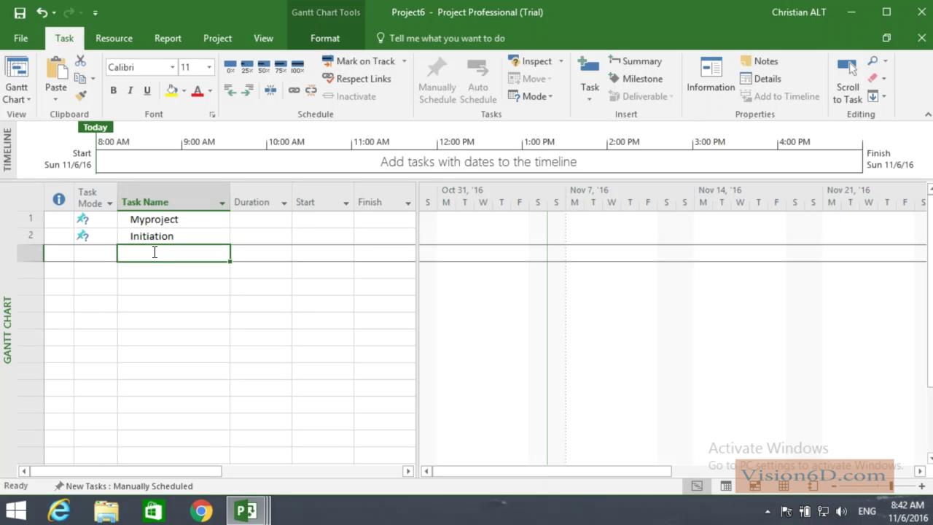
click(154, 252)
text(P)
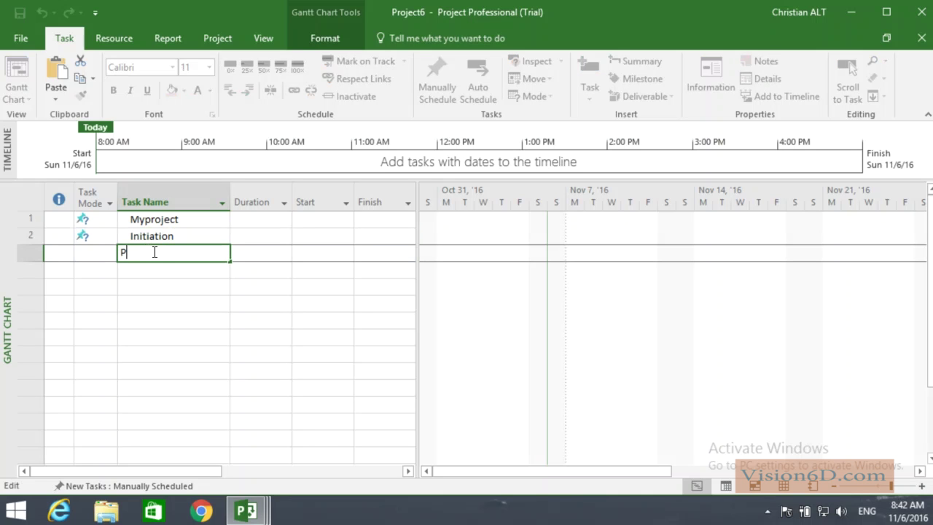
text(Lan)
key(Return)
text(Proje)
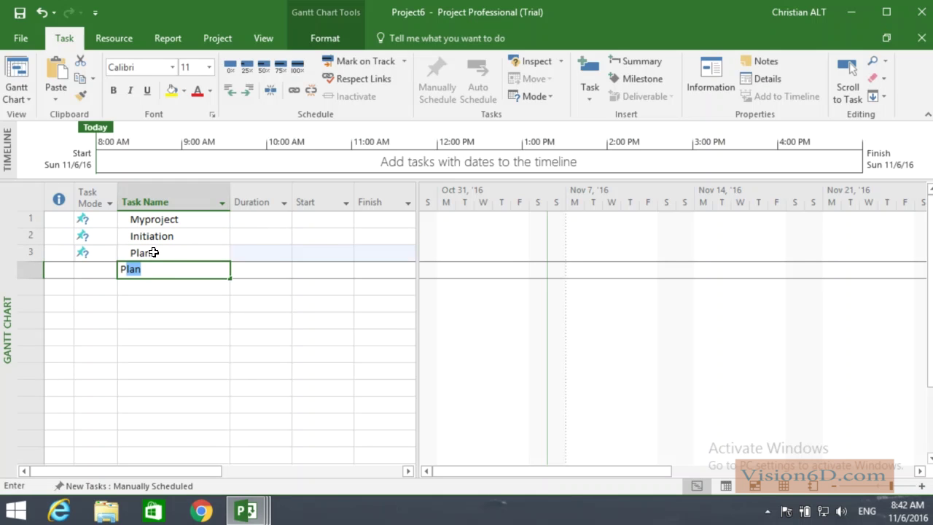
text(ct)
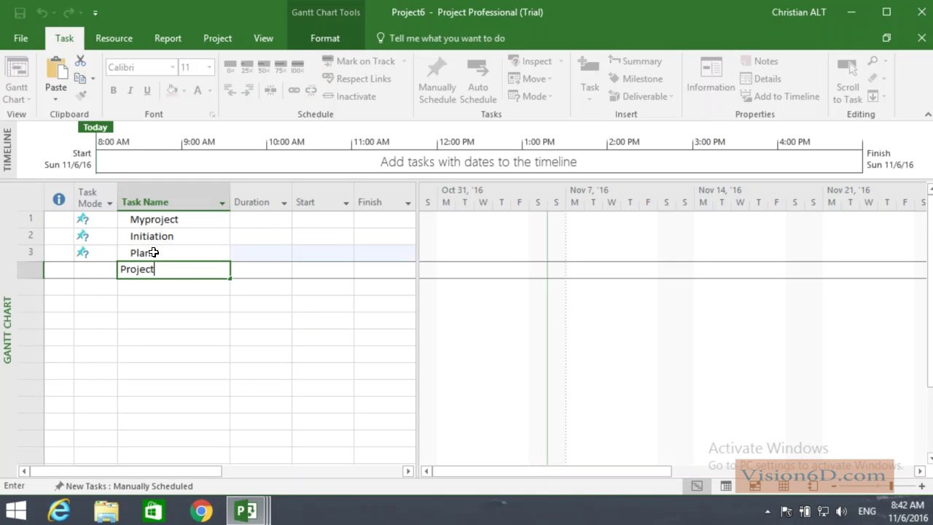
text( proposal)
key(Return)
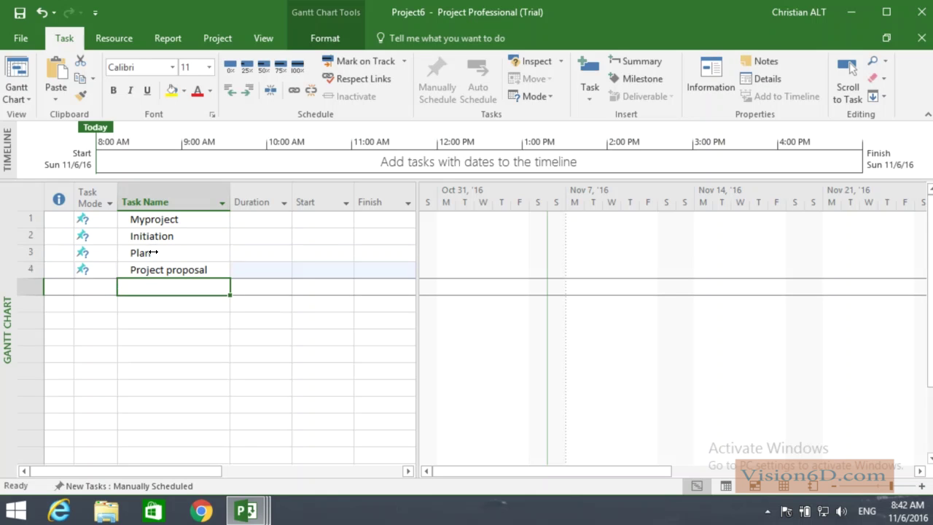
text(project a)
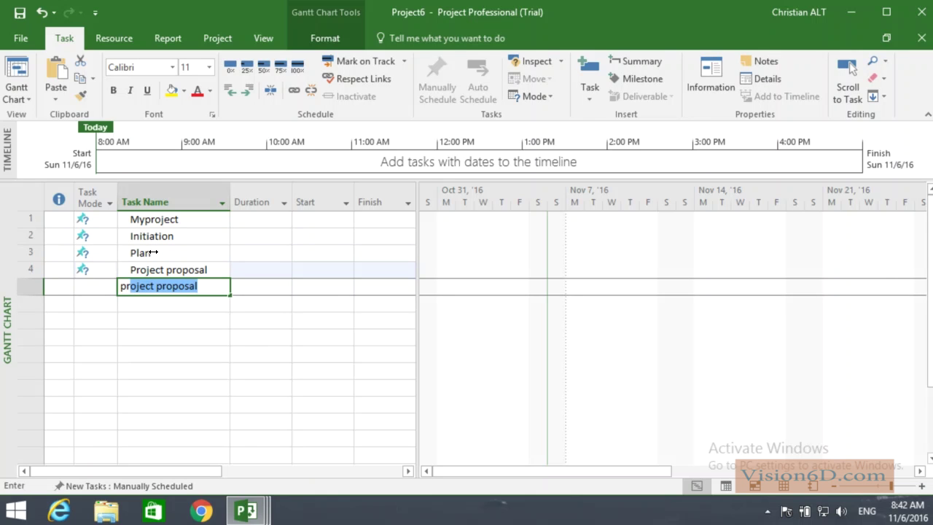
text(pproval)
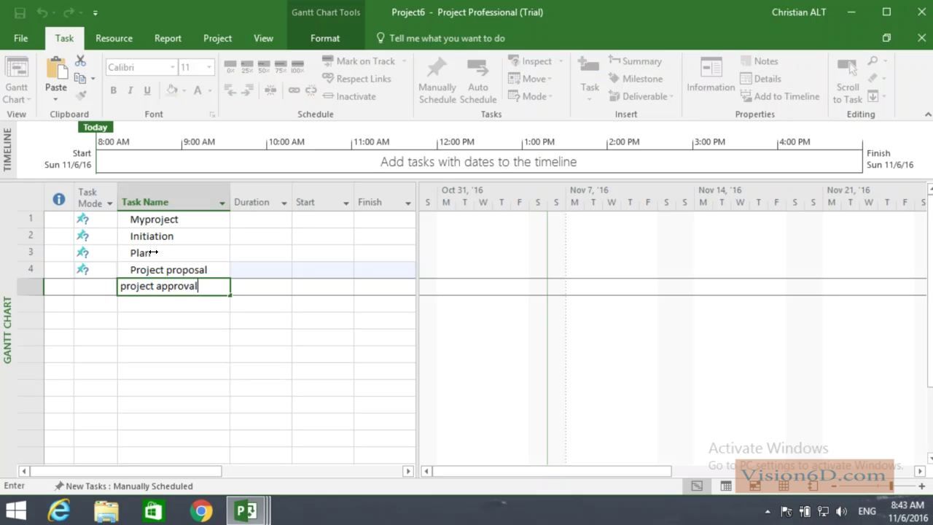
key(Return)
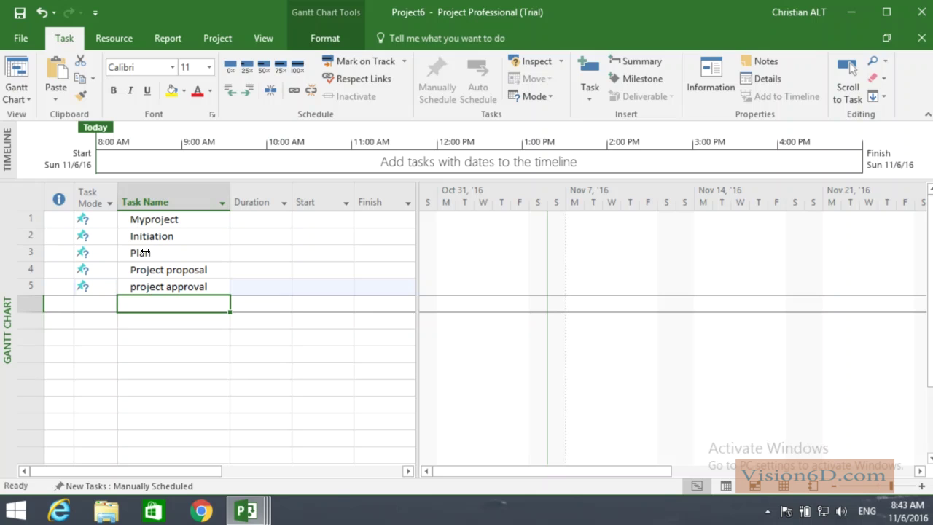
Step: Add the tasks Conception and Design in the rows below project approval
click(145, 307)
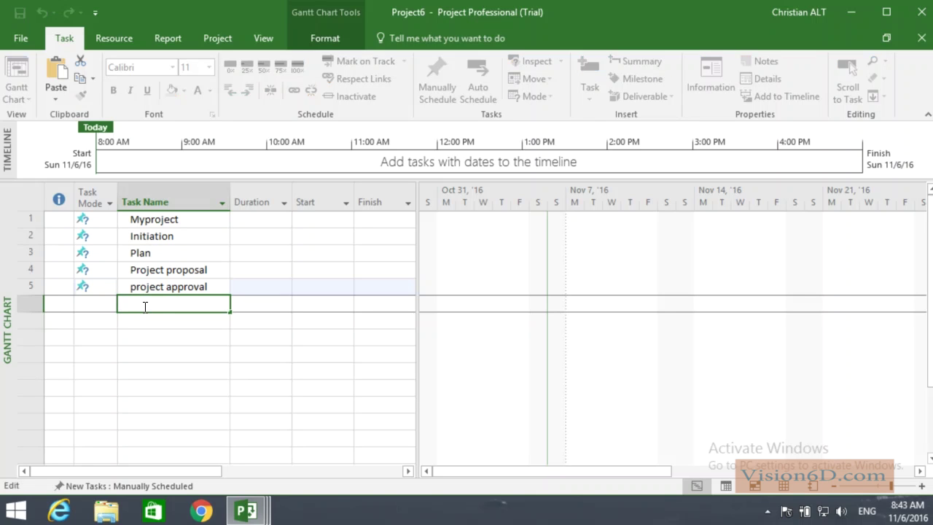
text(Conception)
key(Return)
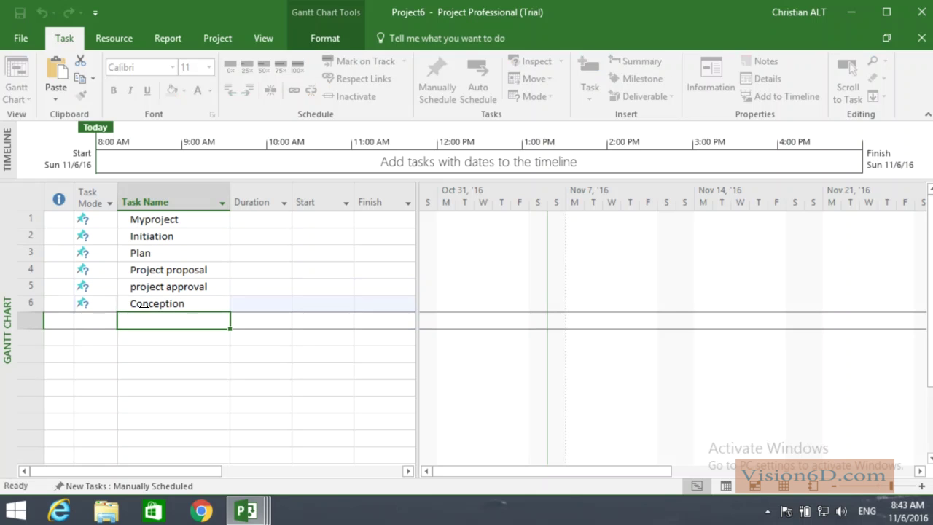
text(Design)
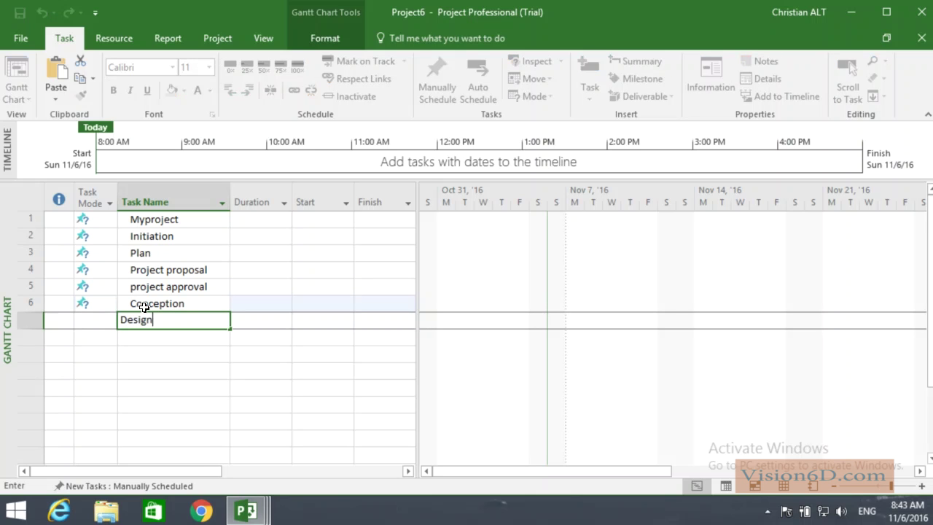
key(Return)
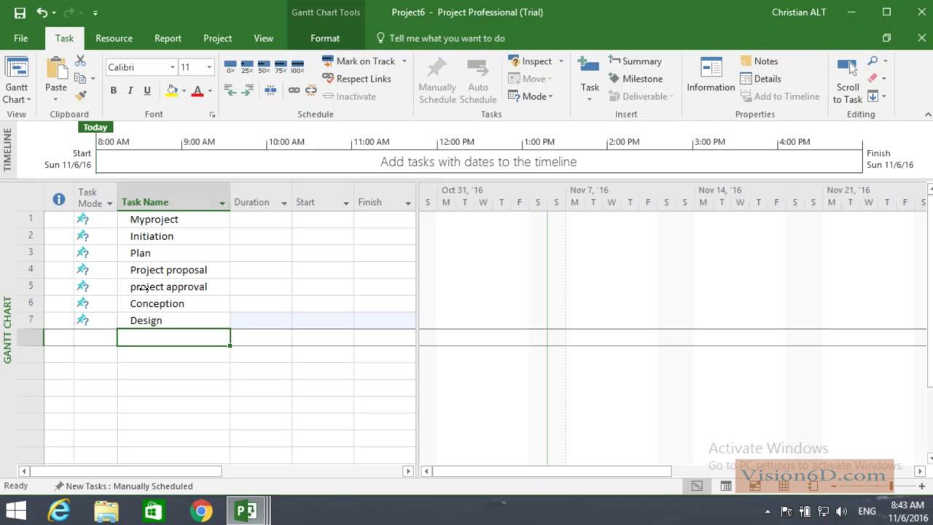
Step: Add a task named "Realisation / execution / integration" in the row below Design
click(138, 339)
text(Re)
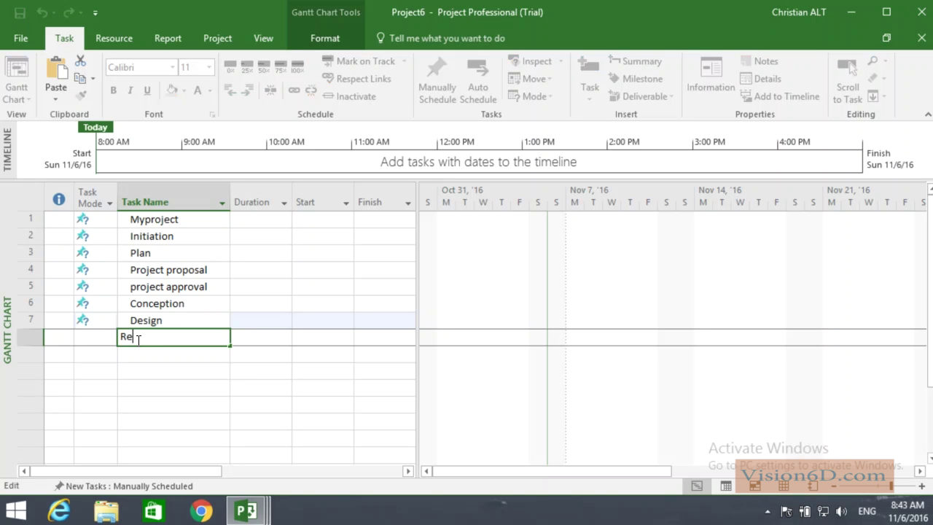
text(alisation / execution / )
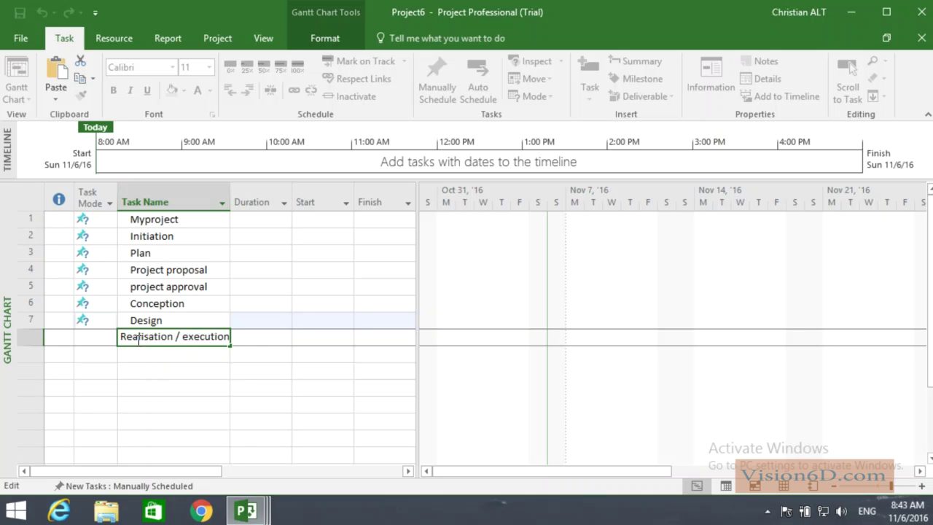
text(integration)
key(Return)
Step: Add the tasks dev/build and Integration below the Realisation / execution / integration row
click(154, 384)
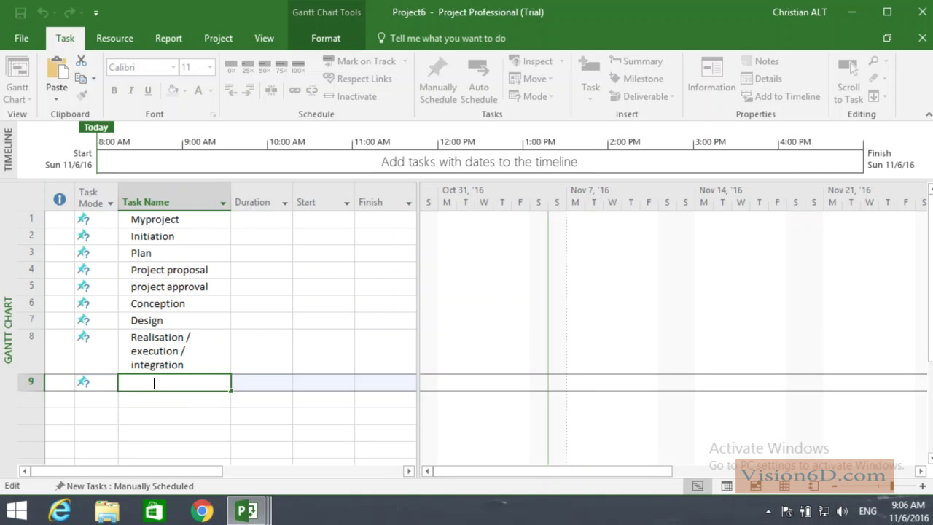
text(dev/build)
click(140, 400)
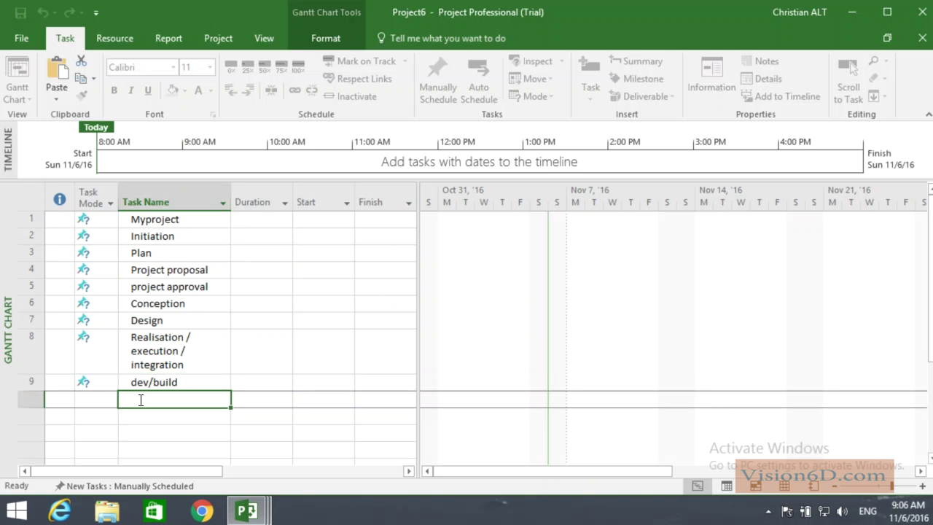
text(Integration)
click(153, 421)
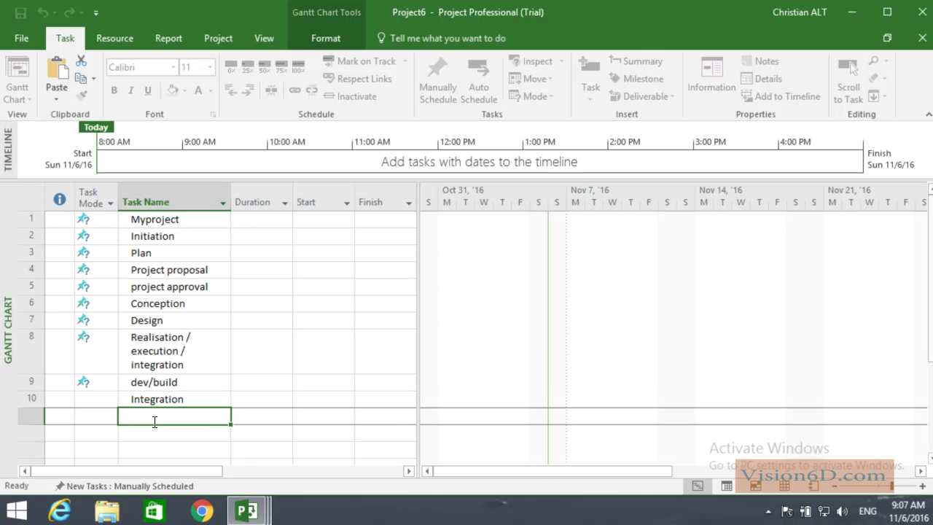
Step: Add a task named "Tests /validation" in the row below Integration
text(Te)
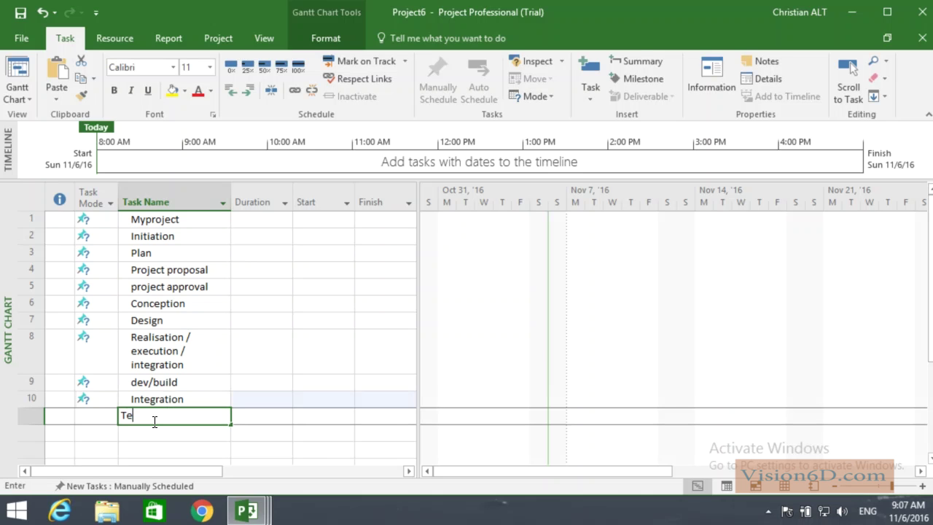
text(sts /)
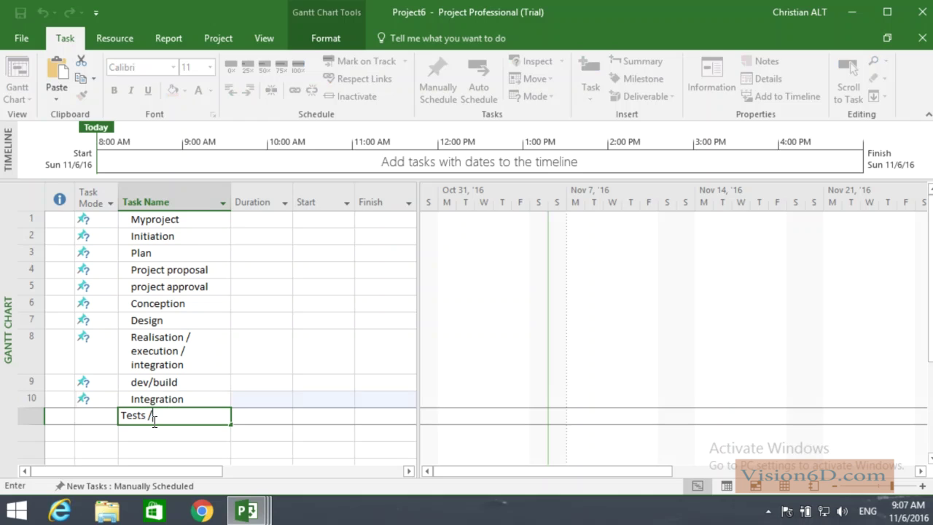
text(validation)
key(Return)
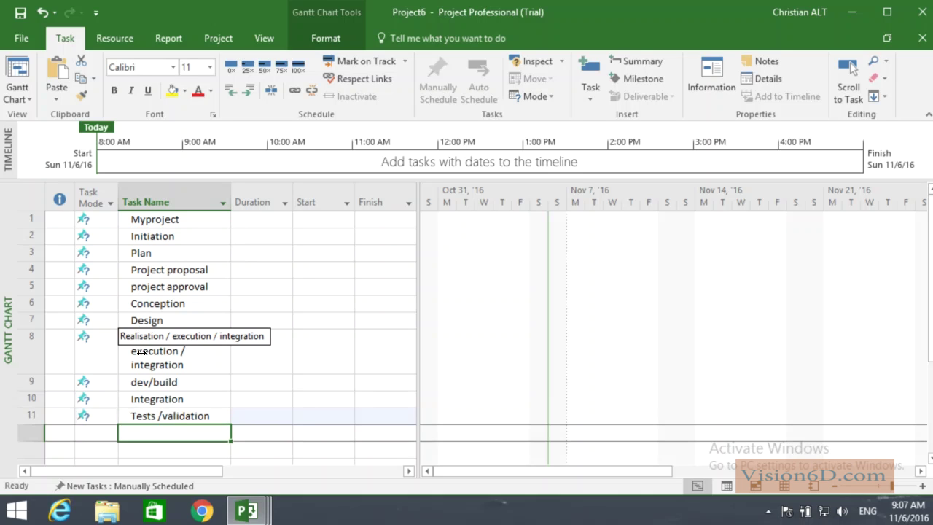
Step: Add the tasks Deliver and Closing in the rows below Tests /validation
click(138, 434)
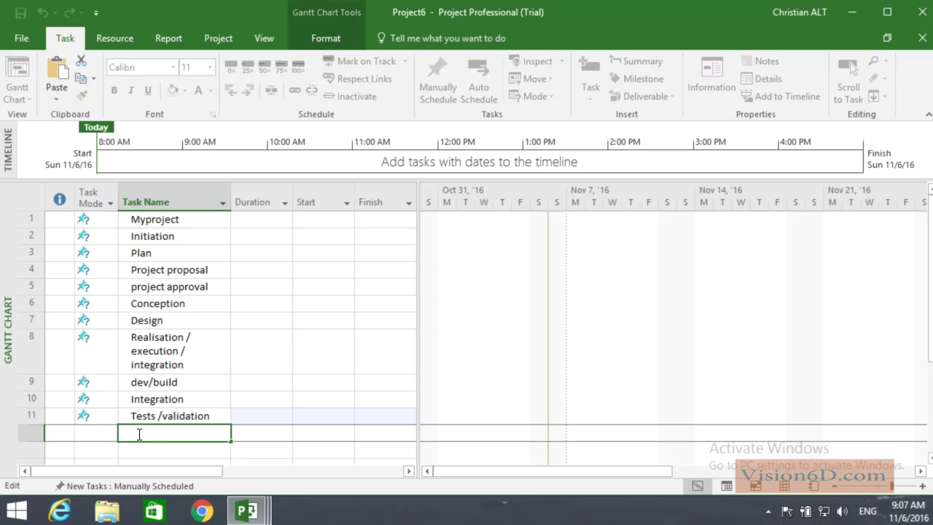
text(Deliver)
click(147, 452)
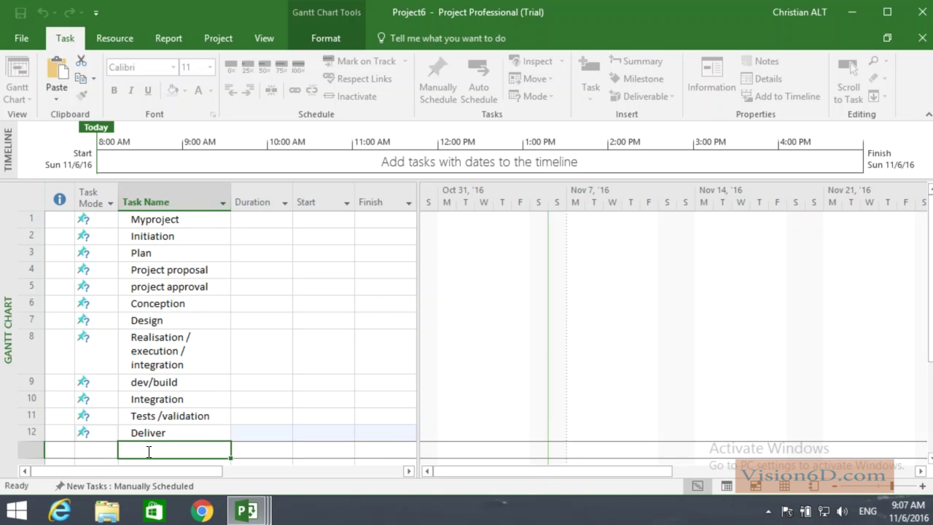
text(Closing)
key(Return)
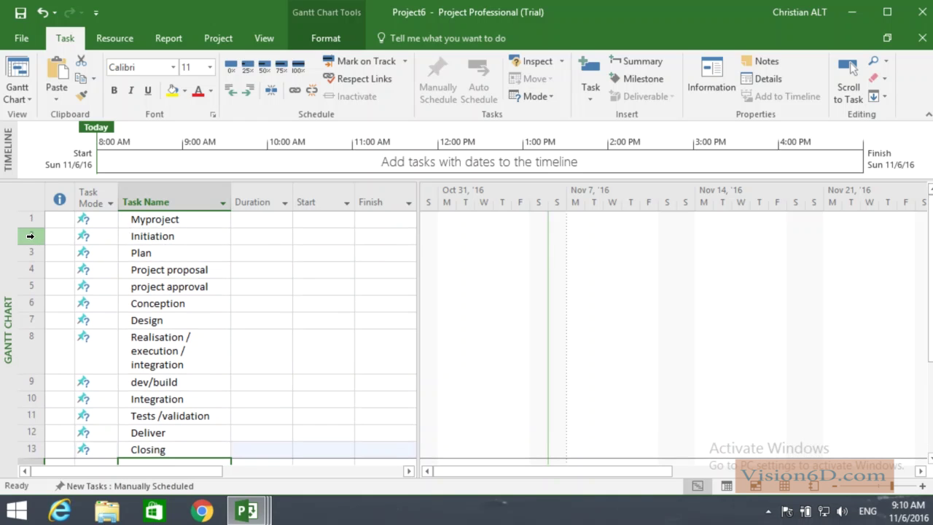
Step: Indent all tasks from Initiation through Closing one level as subtasks of Myproject
drag(30, 235, 14, 448)
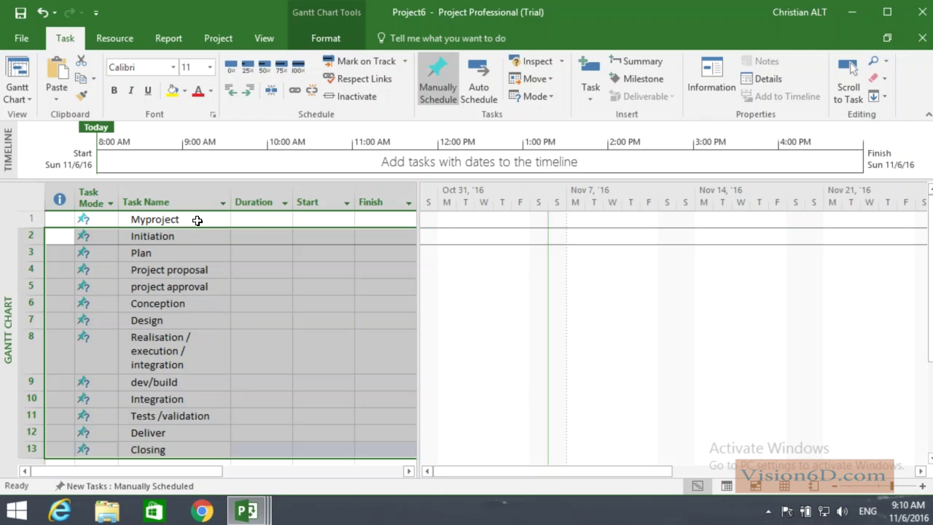
click(254, 91)
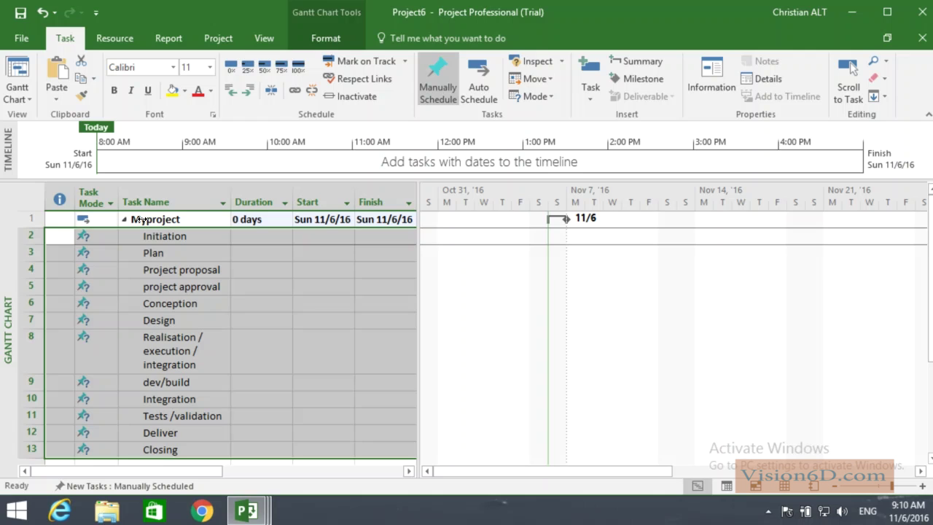
click(260, 269)
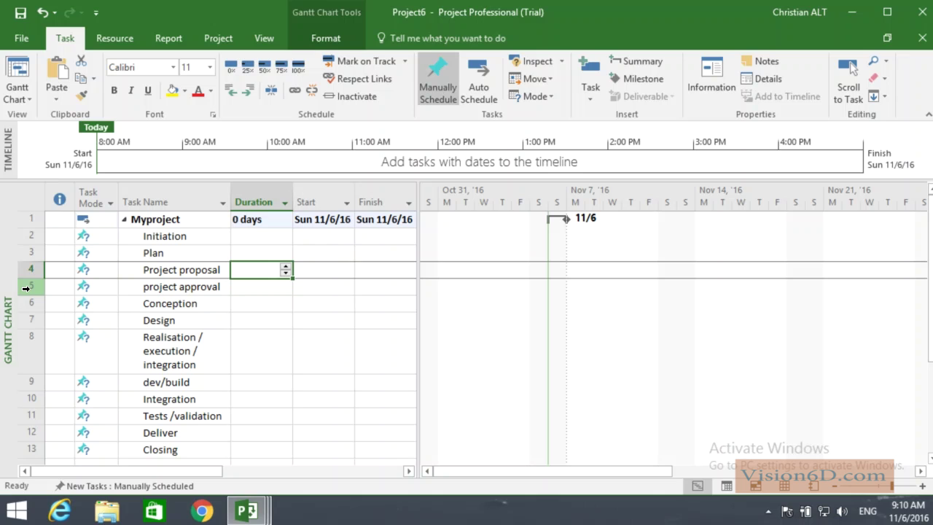
Step: Indent Plan through project approval under Initiation, Design under Conception, and dev/build through Tests /validation under Realisation / execution / integration
drag(26, 288, 27, 253)
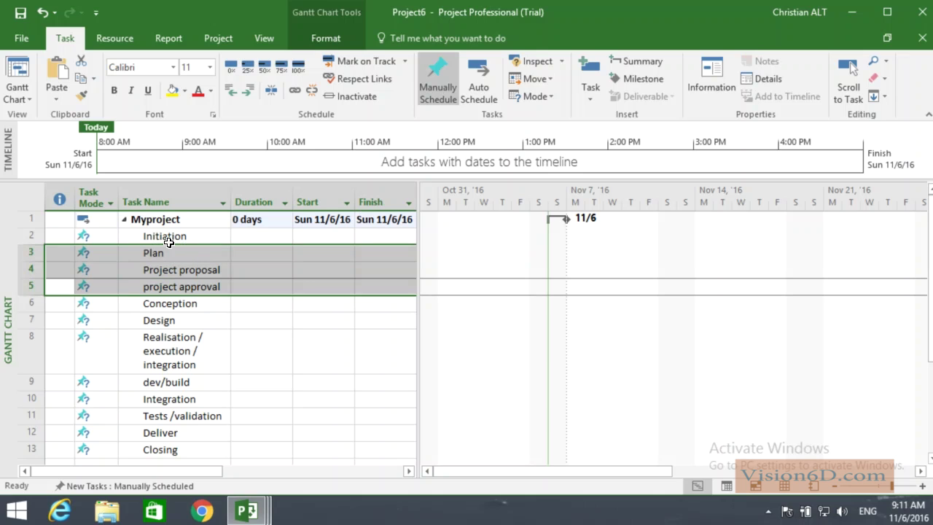
click(252, 87)
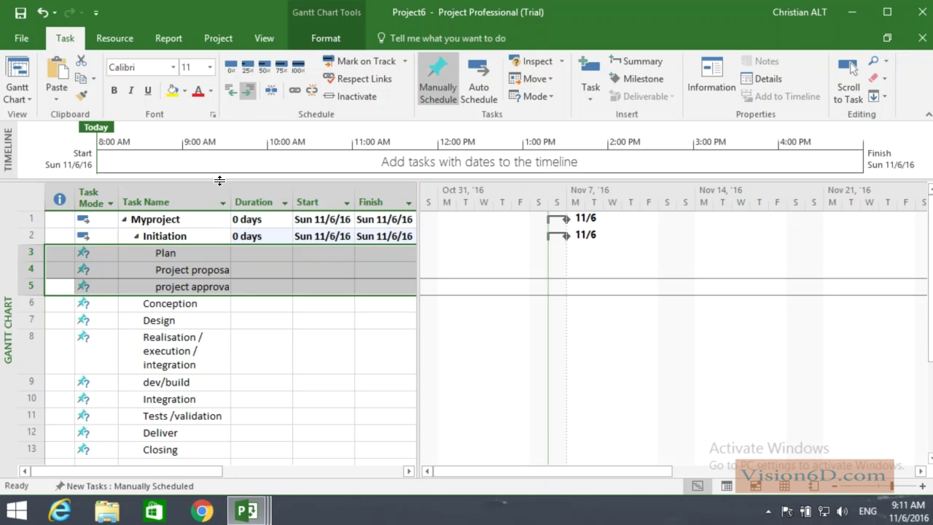
click(24, 322)
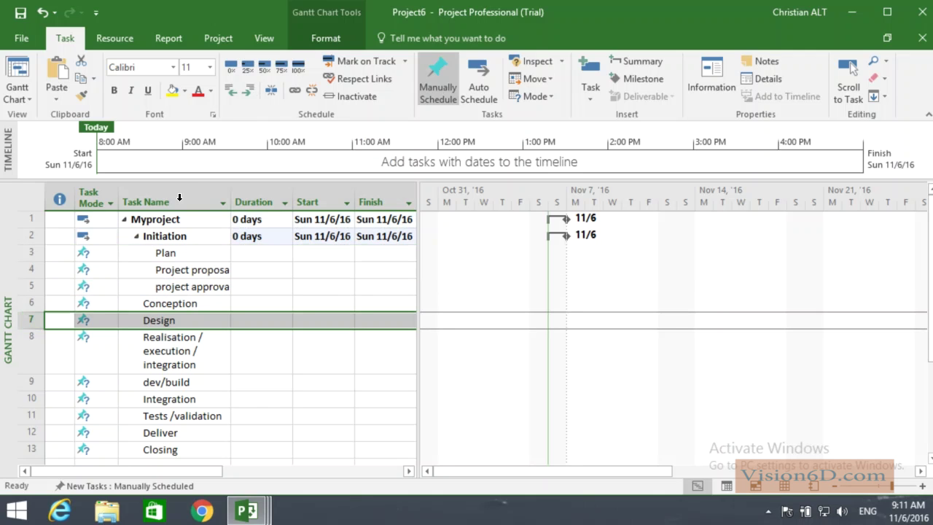
click(253, 93)
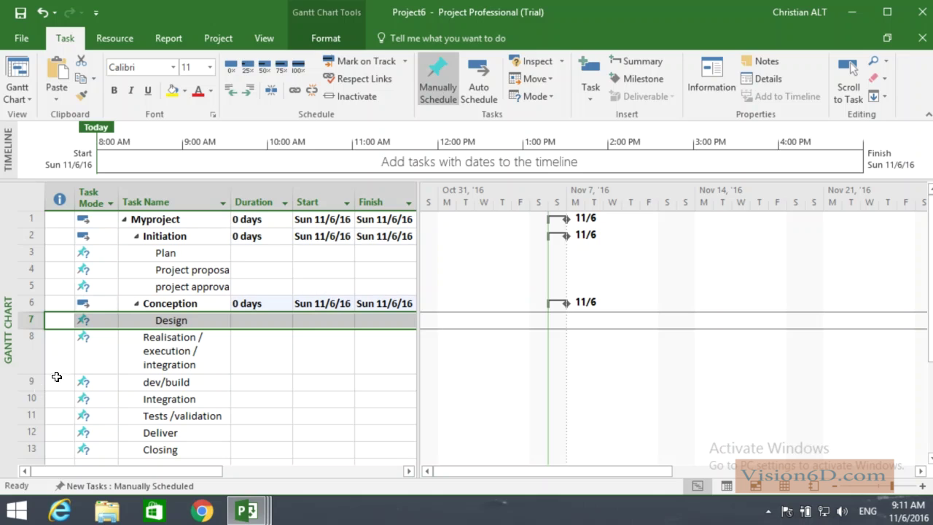
drag(20, 383, 24, 415)
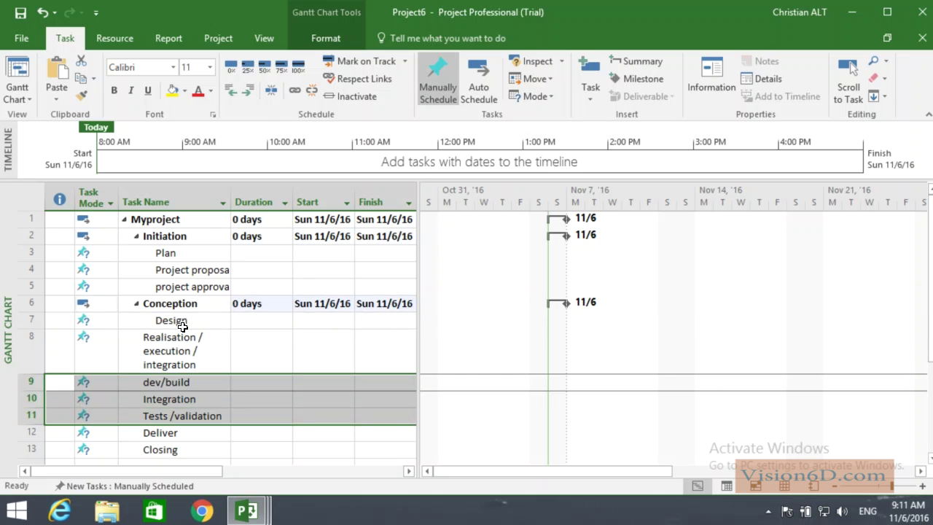
click(249, 90)
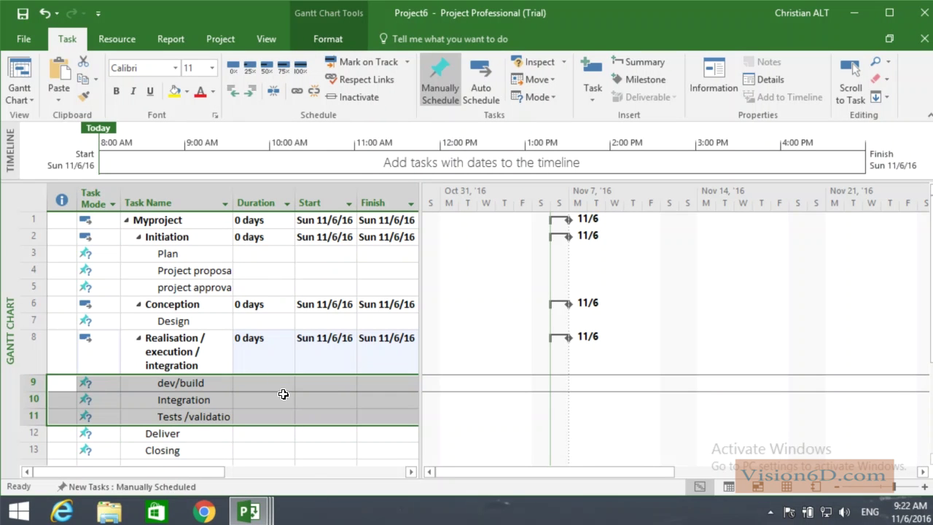
Step: Set the durations of the Initiation subtasks: Plan 1 week, Project proposal 2 weeks and project approval 0 days
click(260, 254)
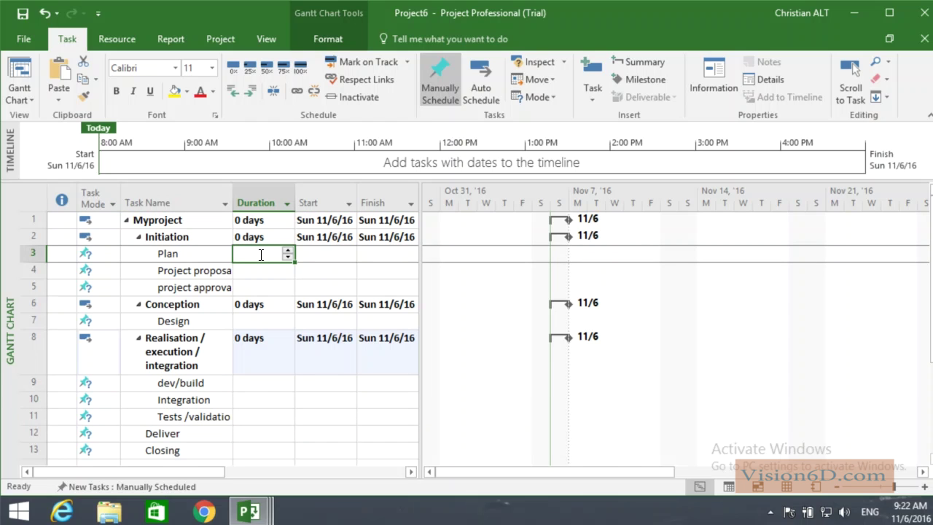
text(1w)
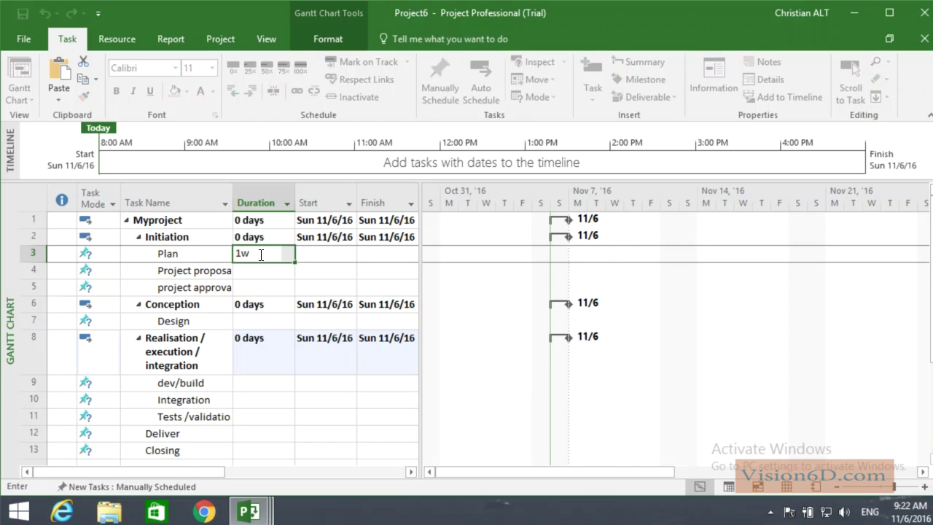
key(Return)
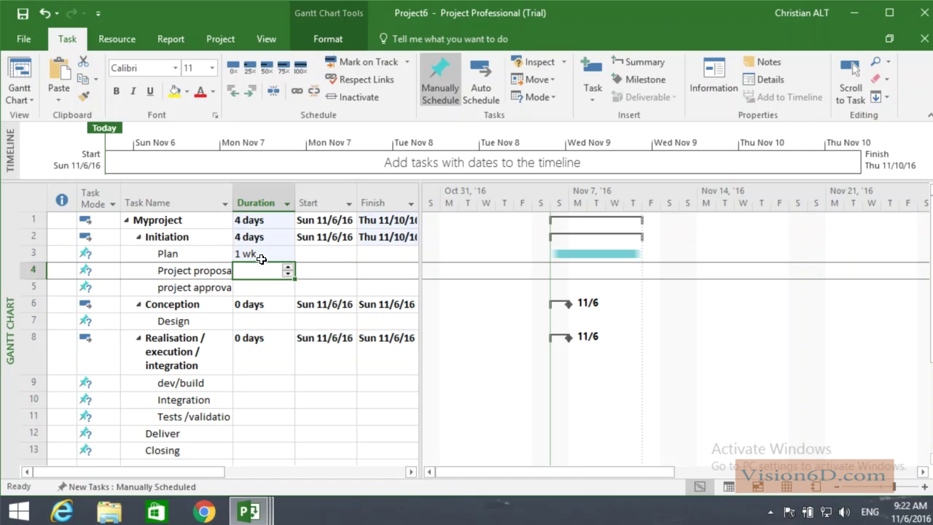
click(261, 270)
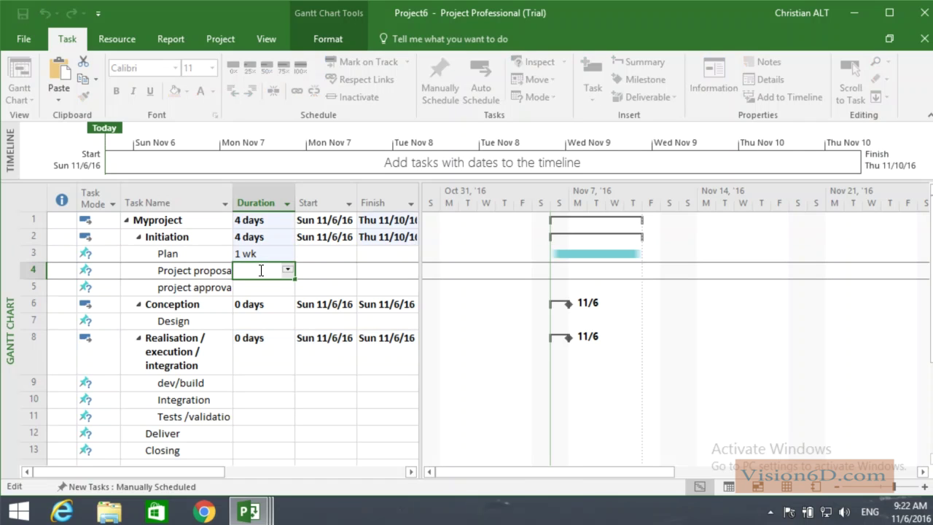
text(2w)
key(Return)
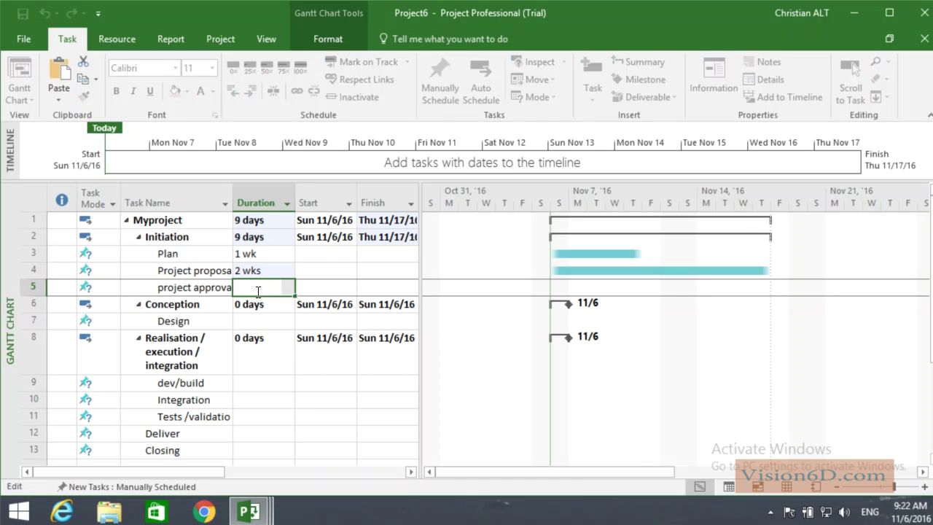
text(0d)
key(Return)
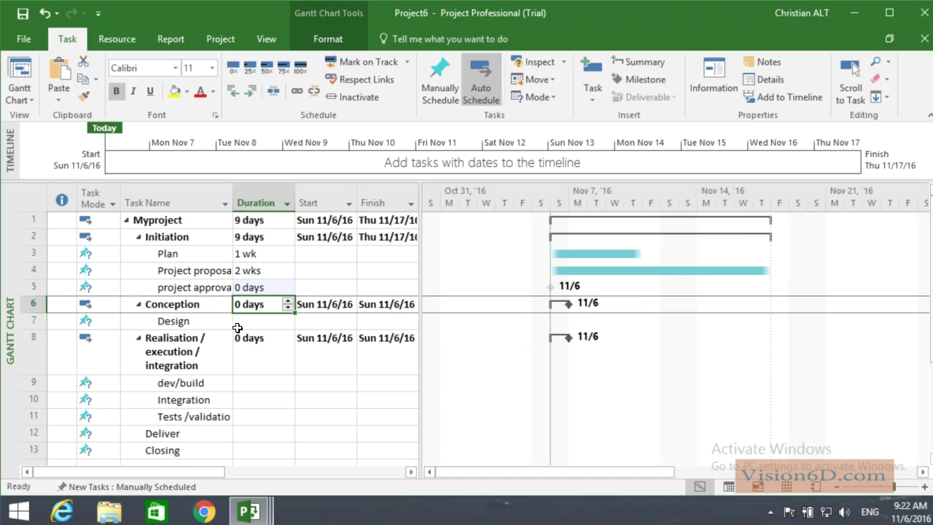
Step: Set the duration of the Design task under Conception to 3 weeks
click(244, 322)
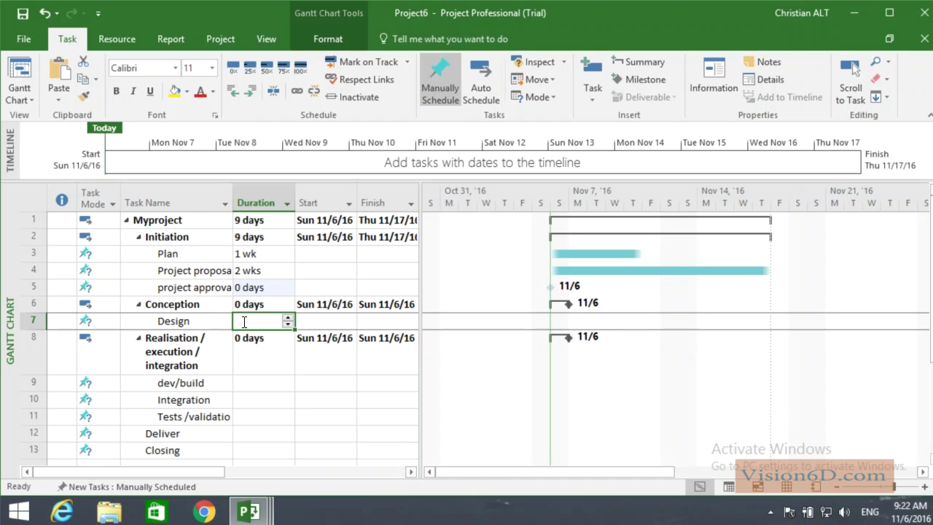
text(3wks)
key(Return)
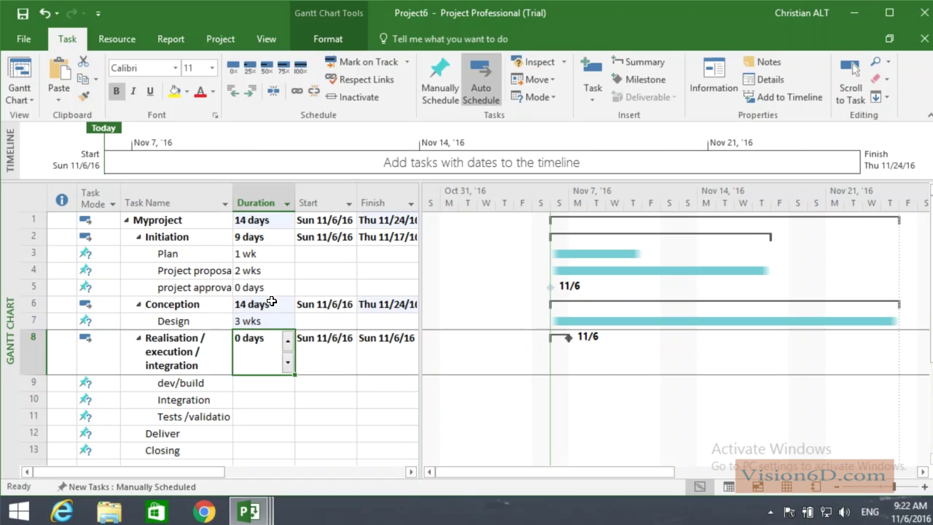
Step: Set the durations of the Realisation subtasks: dev/build 4 weeks, Integration 2 weeks and Tests /validation 3 weeks
click(245, 385)
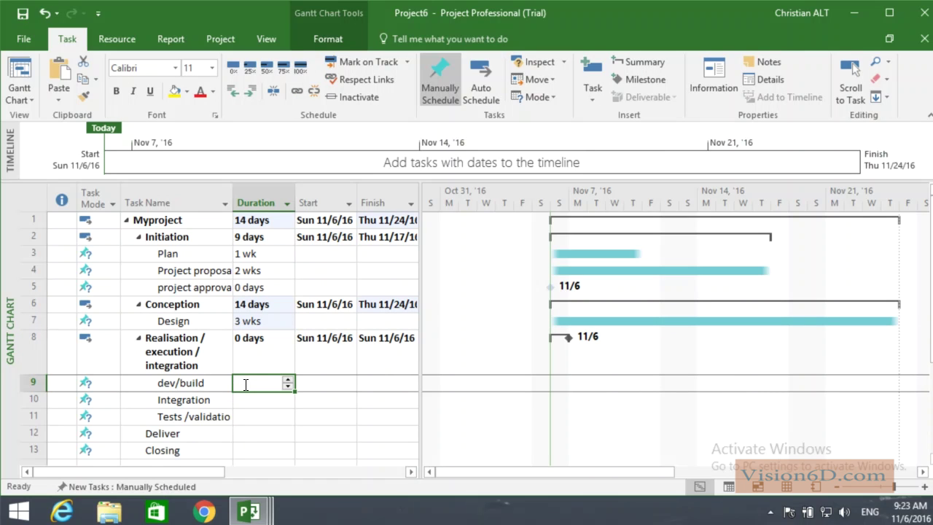
text(4w)
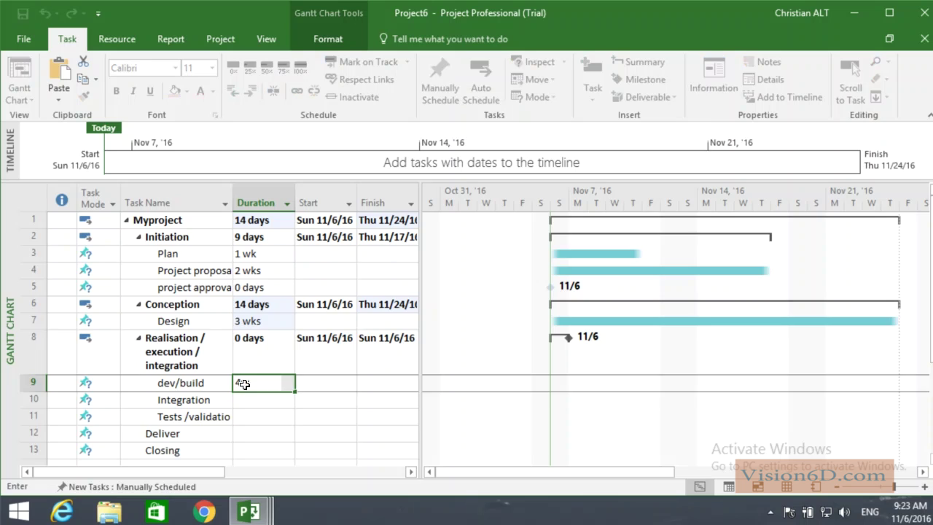
key(Return)
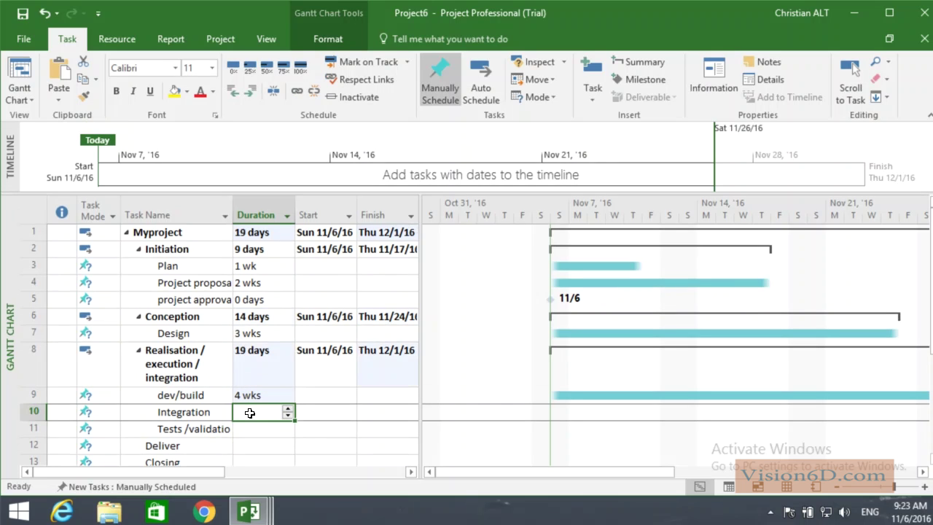
click(251, 413)
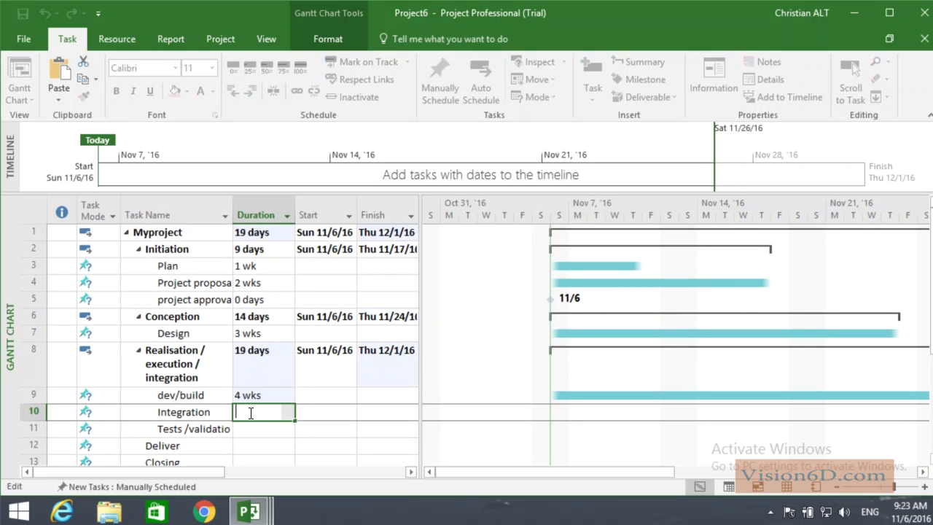
text(2w)
key(Return)
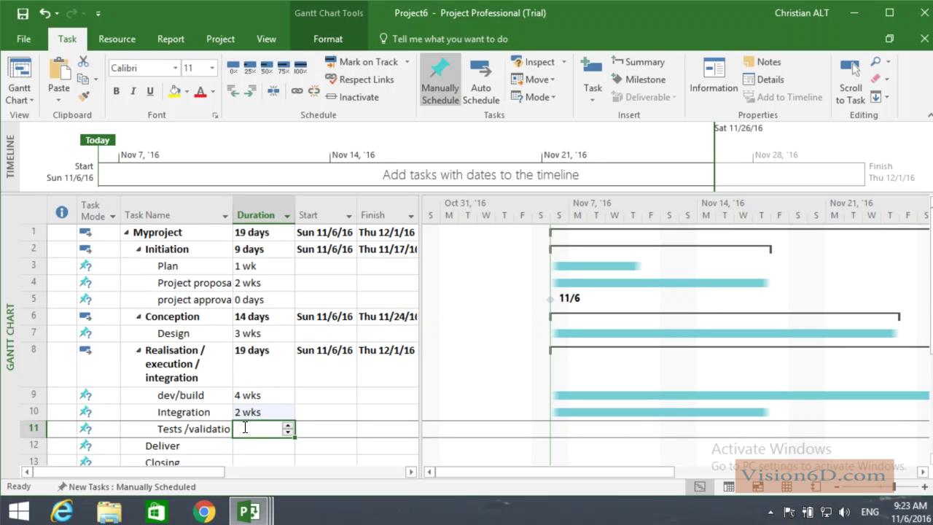
click(245, 428)
text(3w)
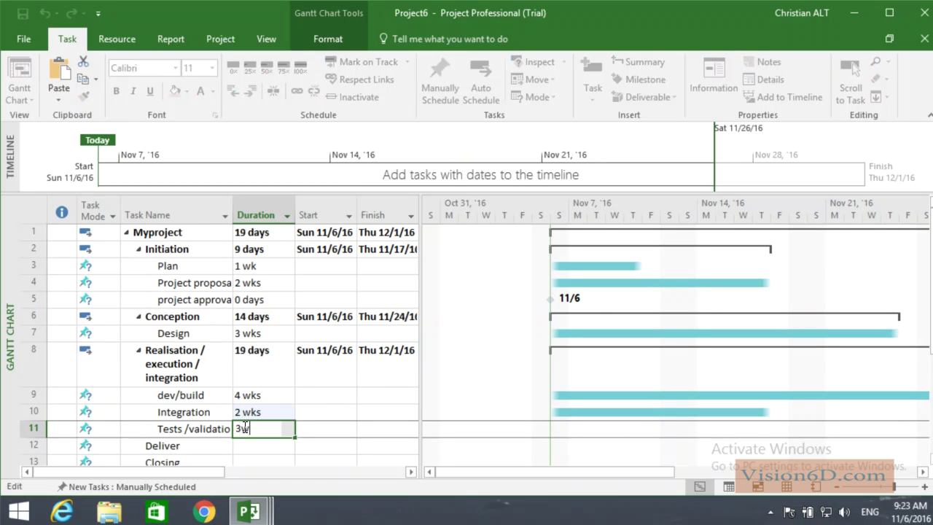
key(Return)
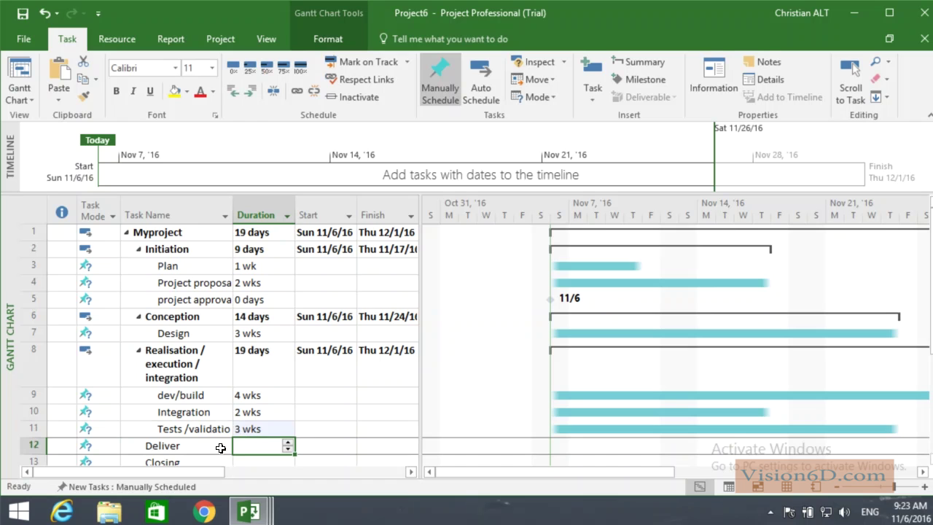
Step: Set the duration of Deliver to 0 days and enter "od" as the duration of Closing
click(243, 446)
text(0d)
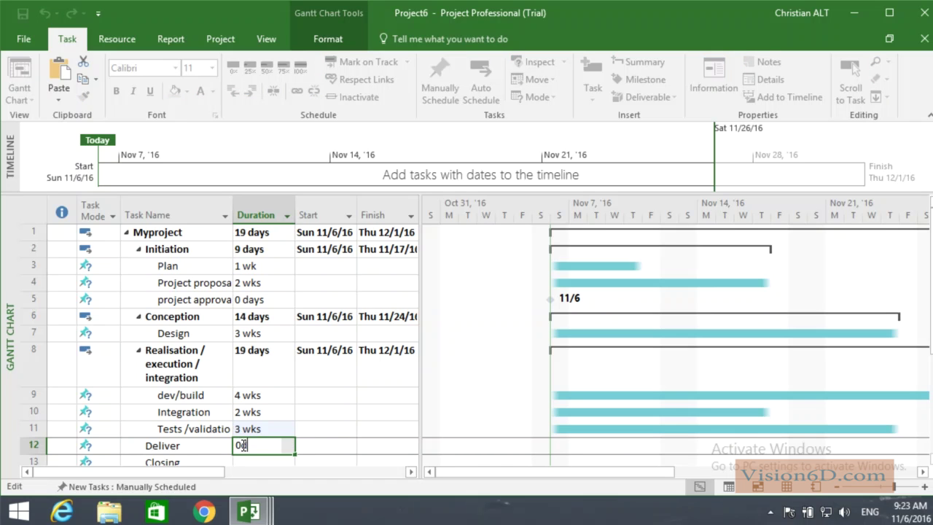
key(Return)
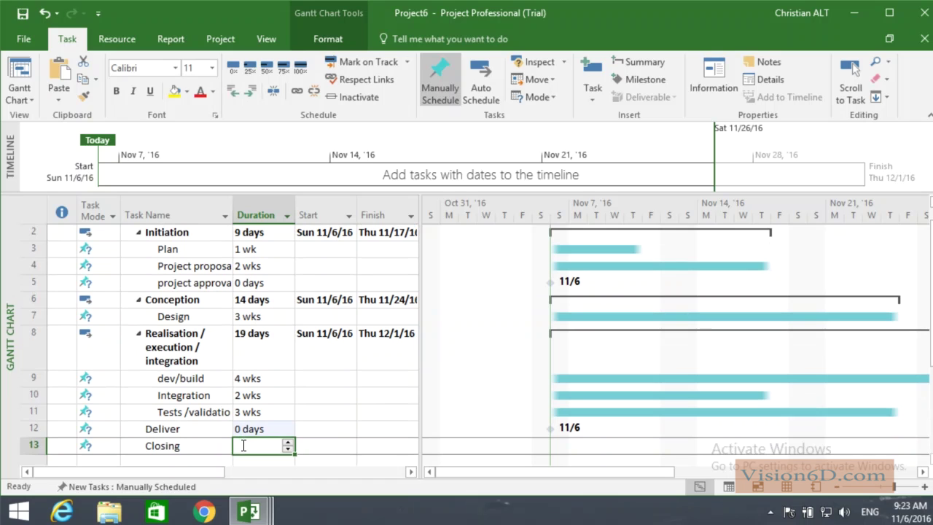
click(244, 445)
text(0d)
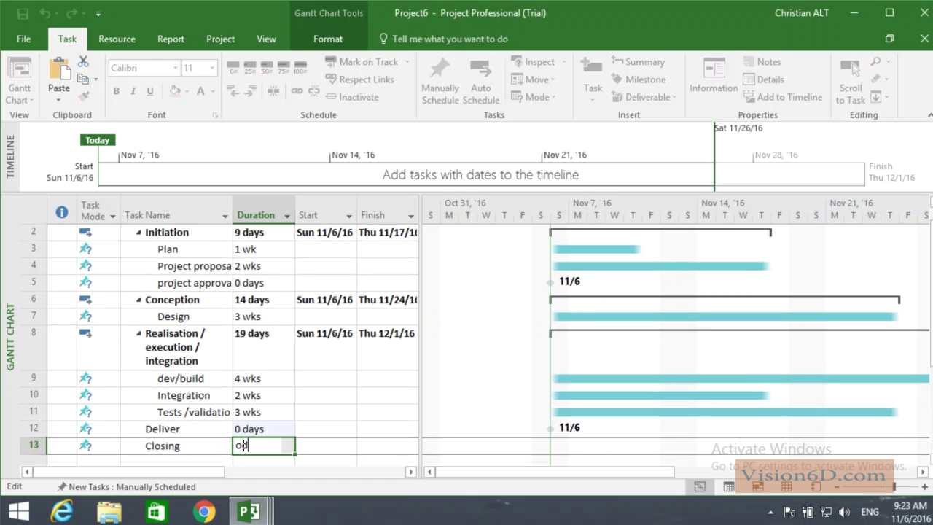
key(Return)
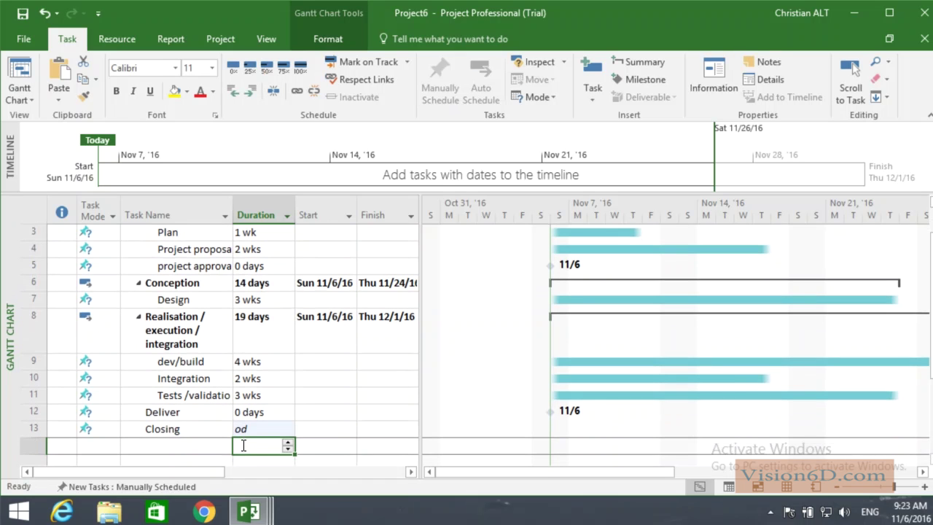
click(930, 206)
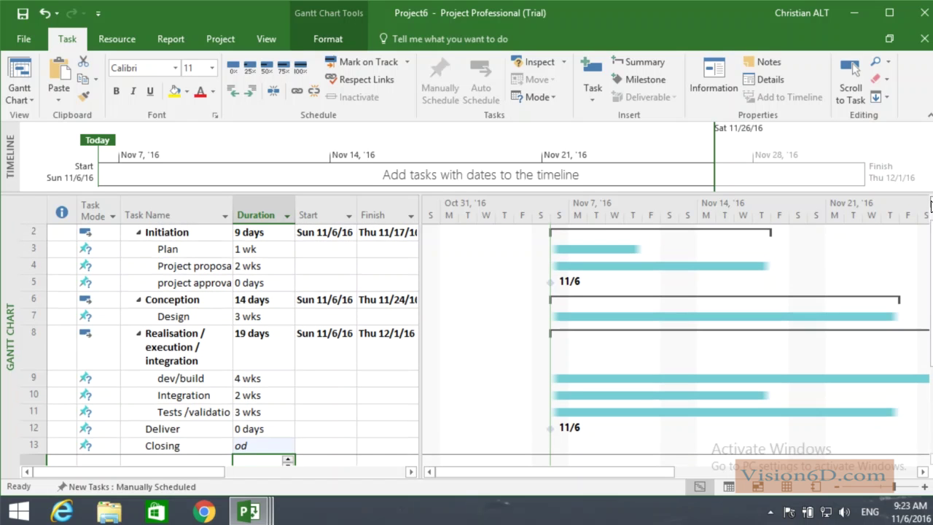
Step: Link the Initiation subtasks Plan, Project proposal and project approval in sequence
click(930, 206)
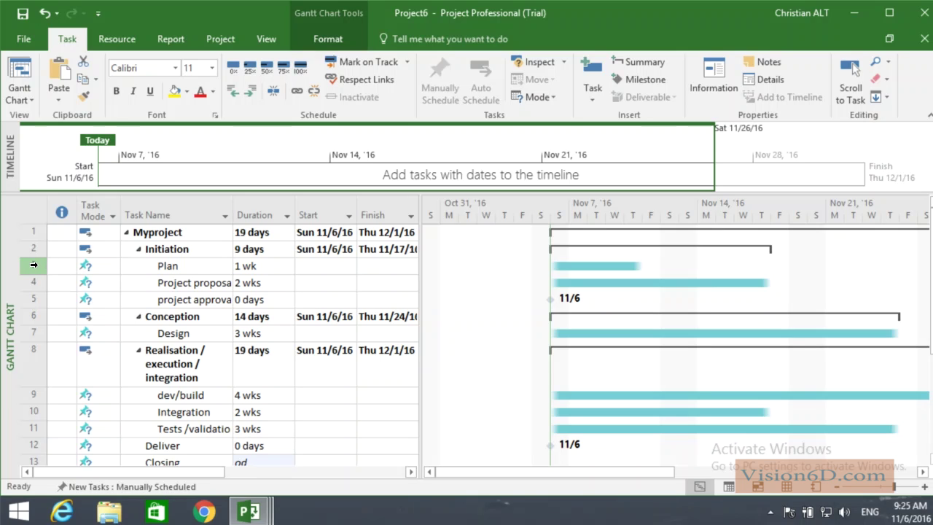
drag(34, 264, 33, 297)
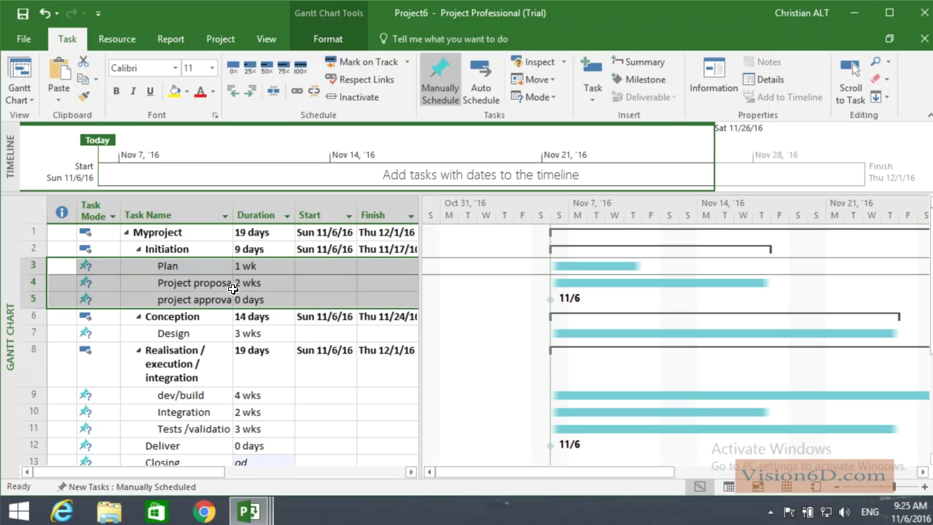
click(295, 91)
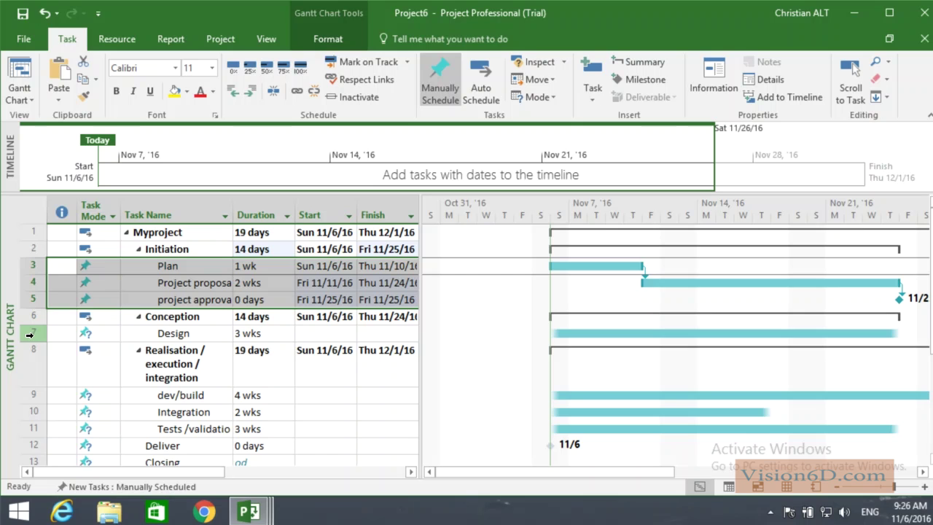
Step: Link all the rows from Design through Closing in sequence
drag(28, 336, 24, 461)
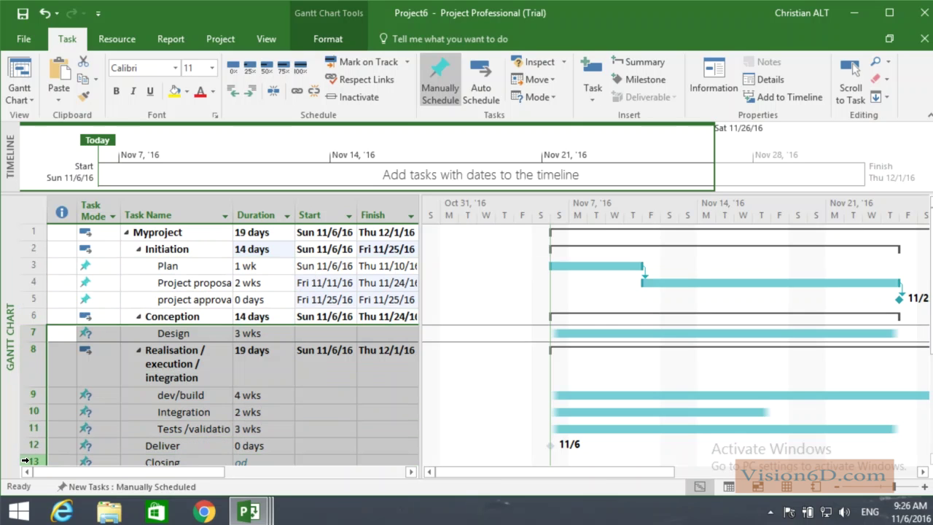
click(297, 90)
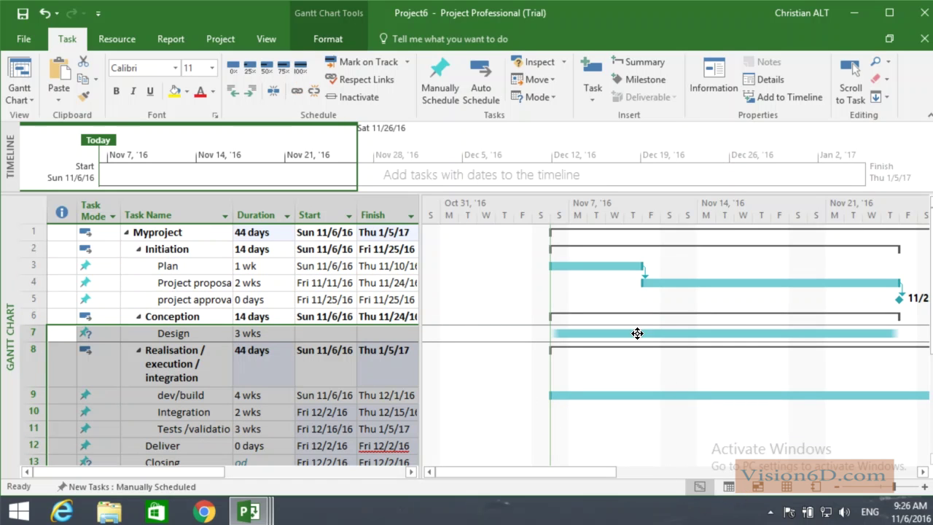
drag(589, 473, 700, 487)
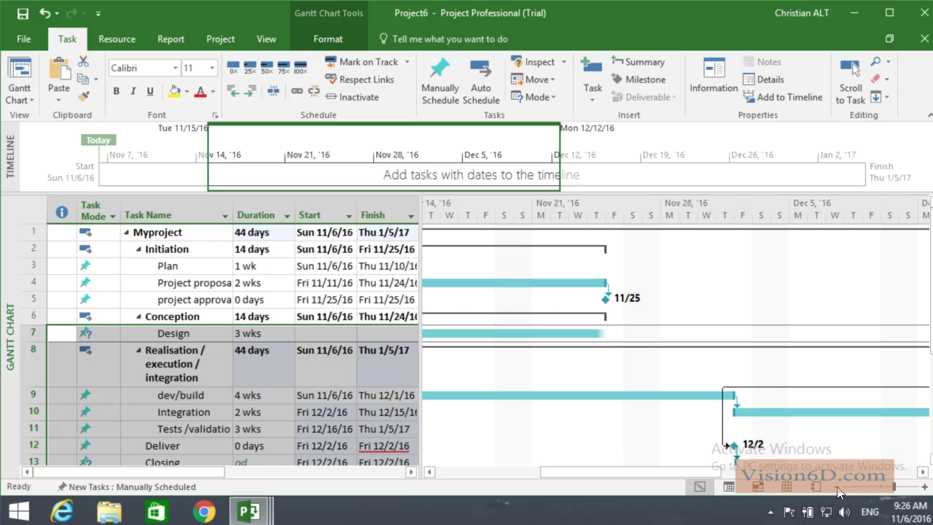
click(838, 489)
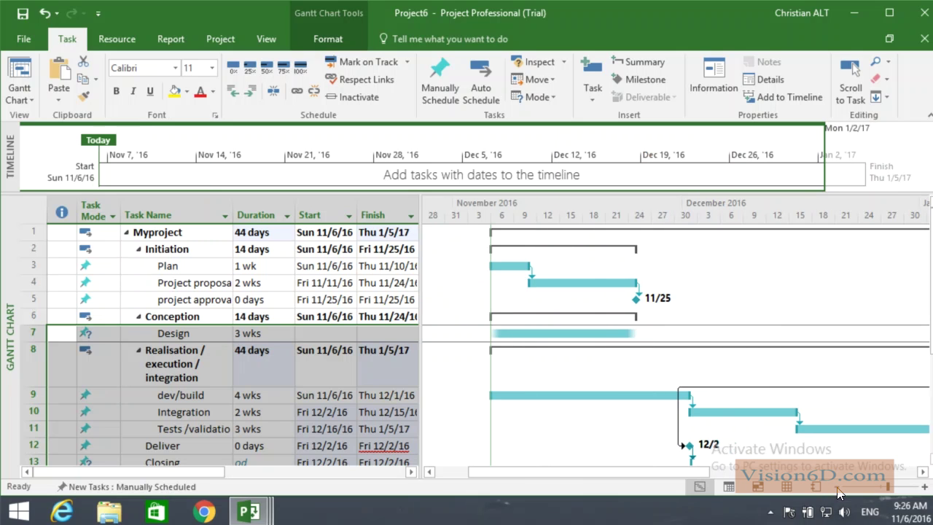
click(839, 493)
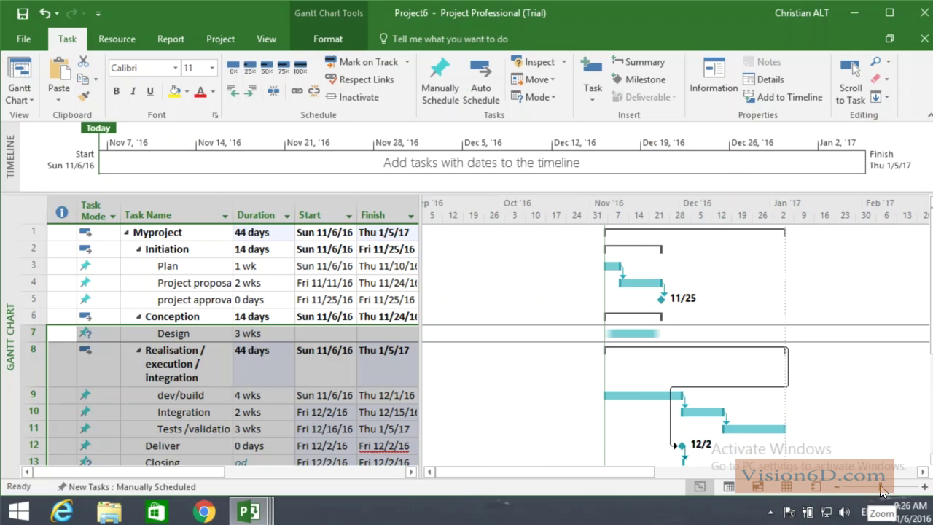
drag(884, 493, 888, 493)
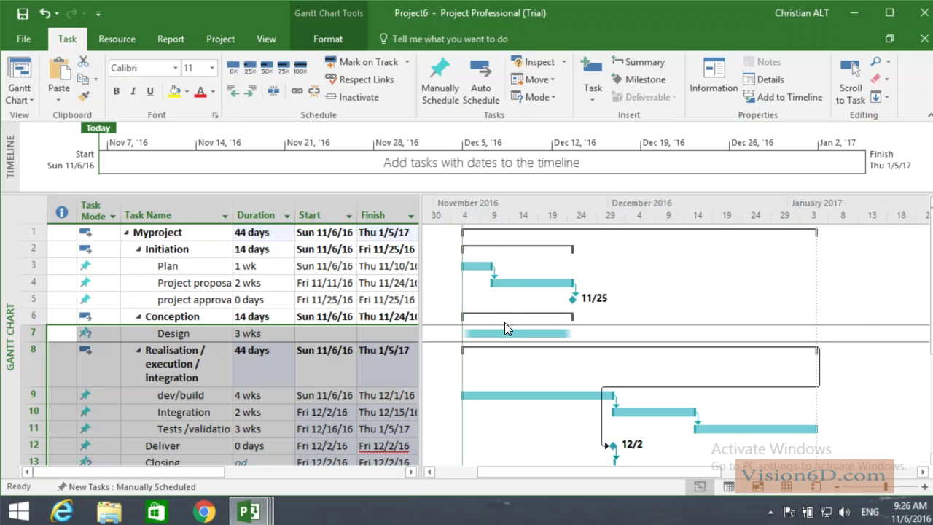
Step: Widen the task table to expose the Predecessors column and set the predecessor of Design to 5
mouse_move(504, 332)
drag(431, 382, 474, 390)
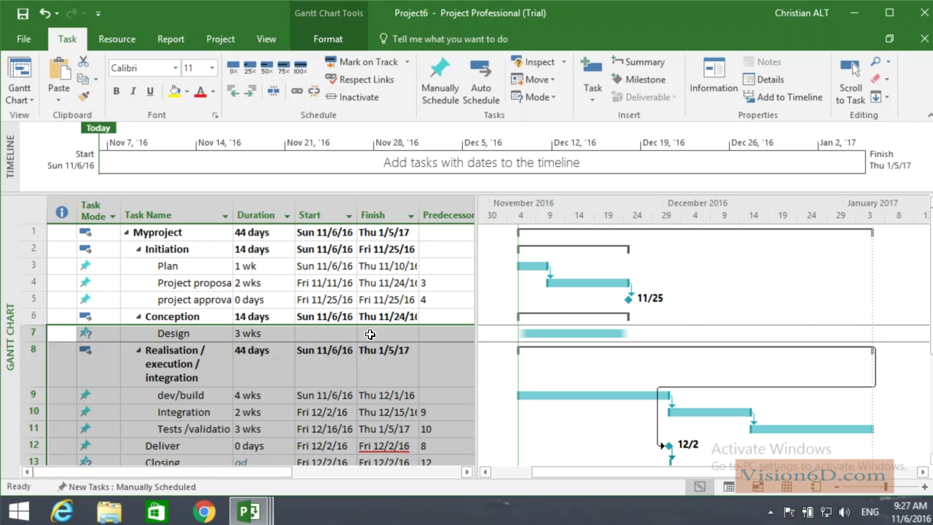
click(448, 334)
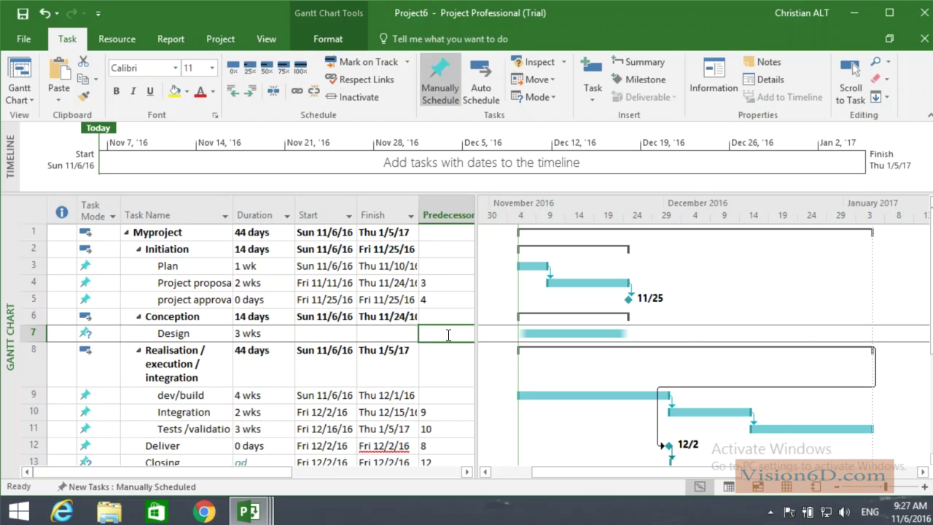
text(5)
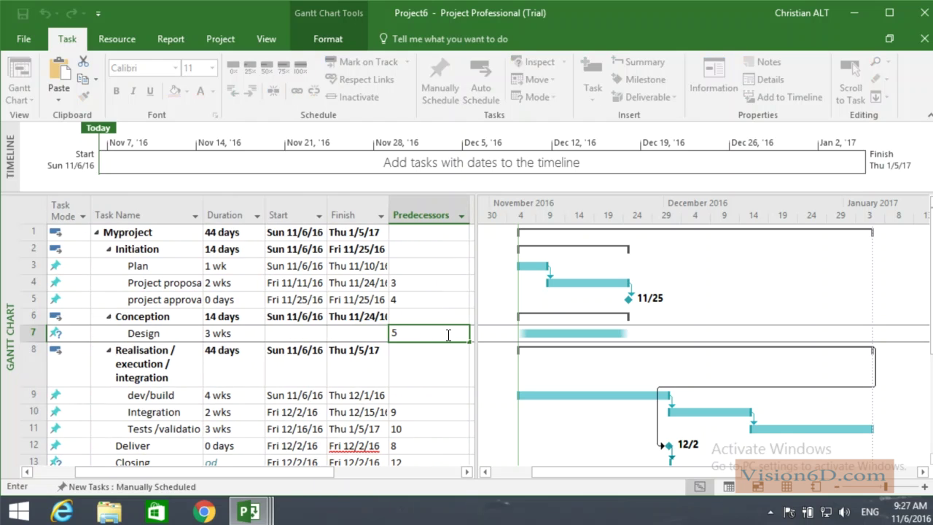
key(Return)
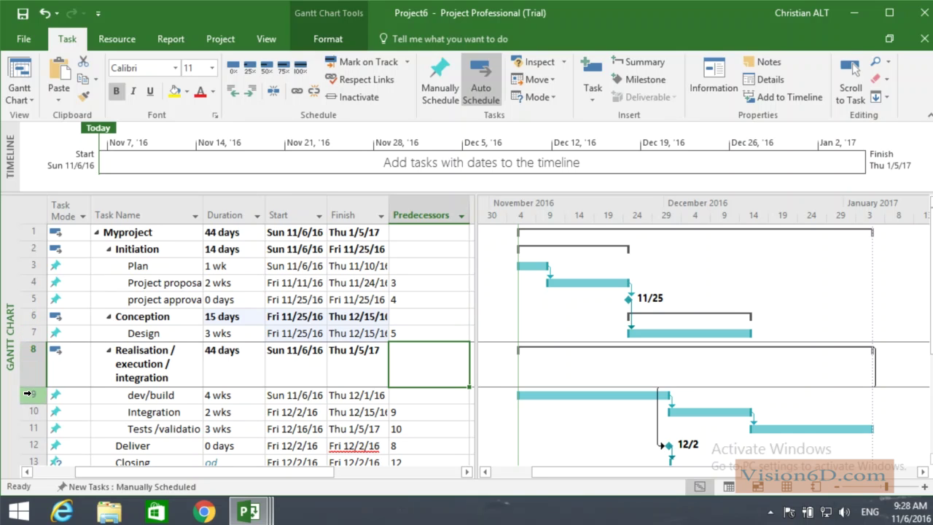
Step: Set the predecessor of the dev/build task to 7
click(418, 394)
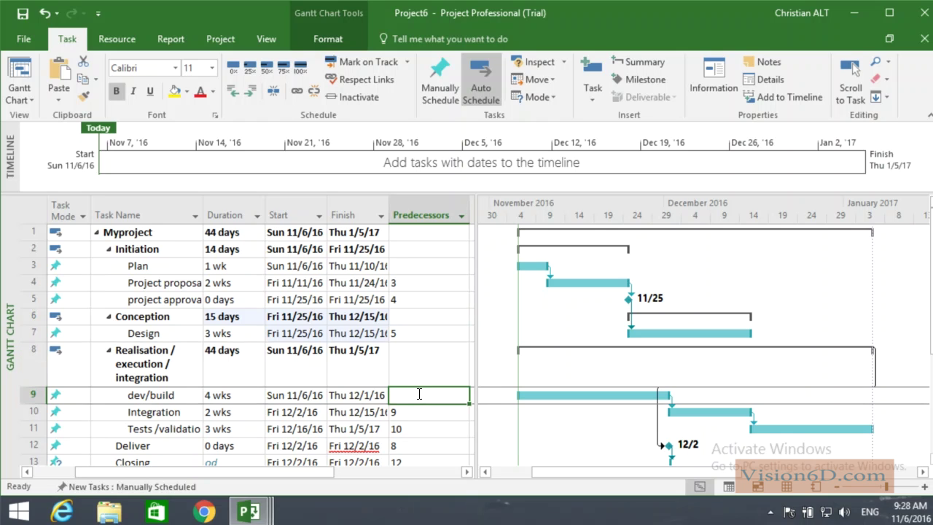
text(7)
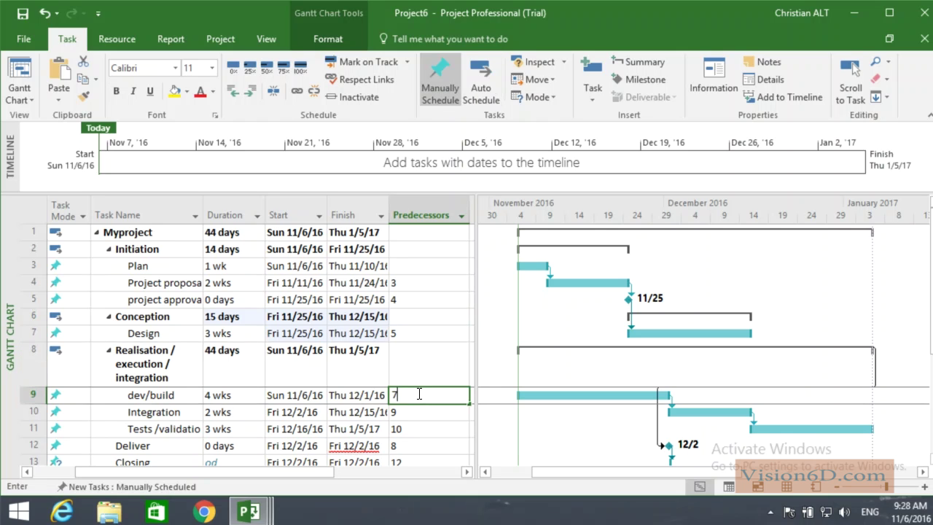
key(Return)
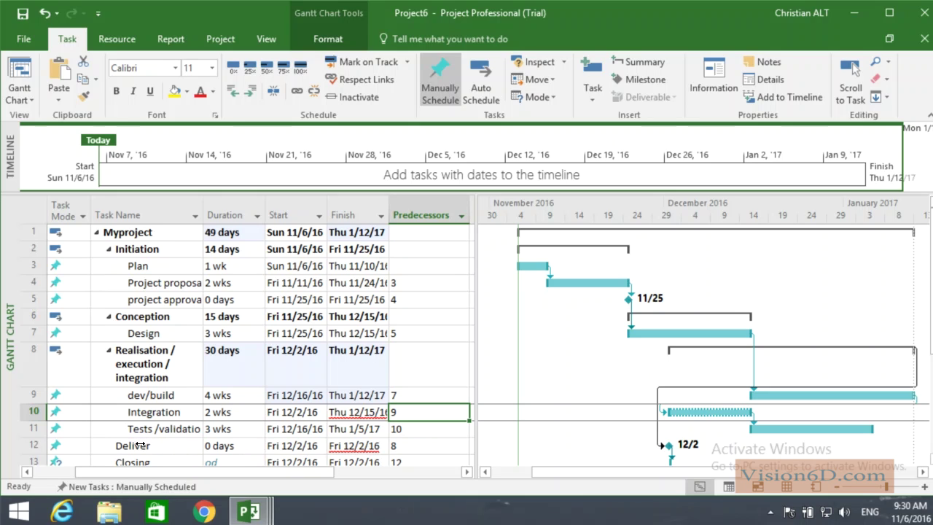
Step: Set the predecessor of the Deliver milestone to 11
drag(143, 429, 148, 446)
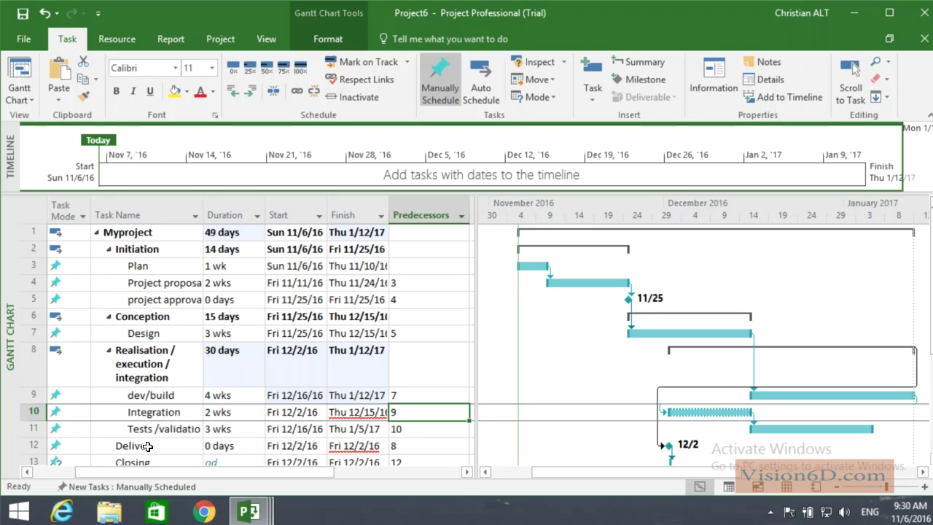
click(396, 448)
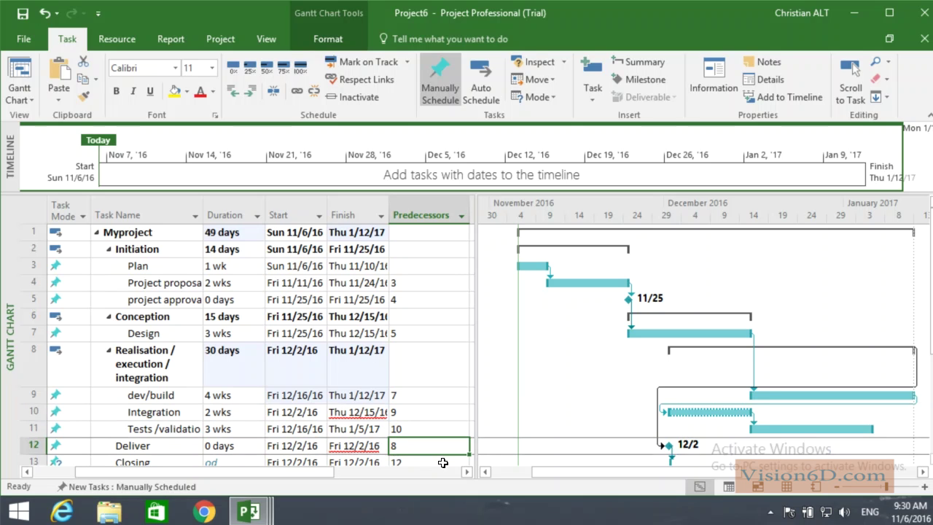
key(BackSpace)
text(11)
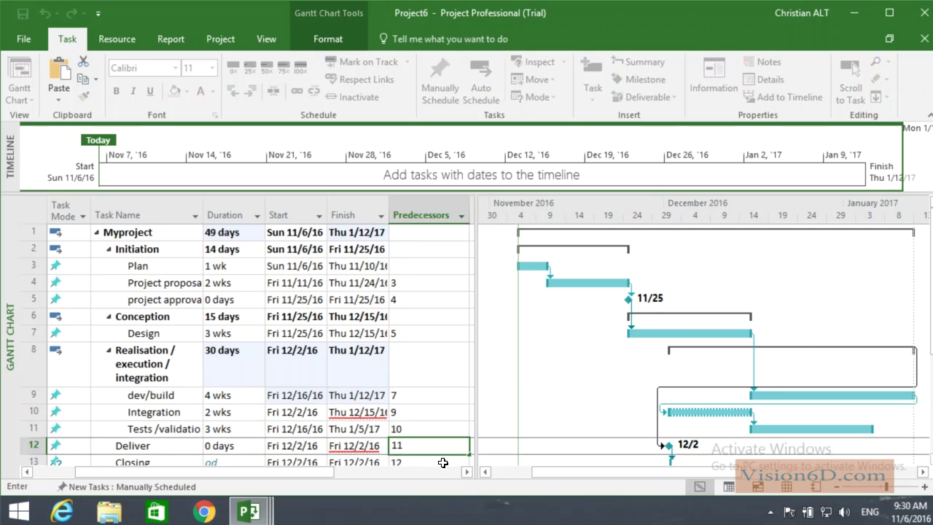
key(Return)
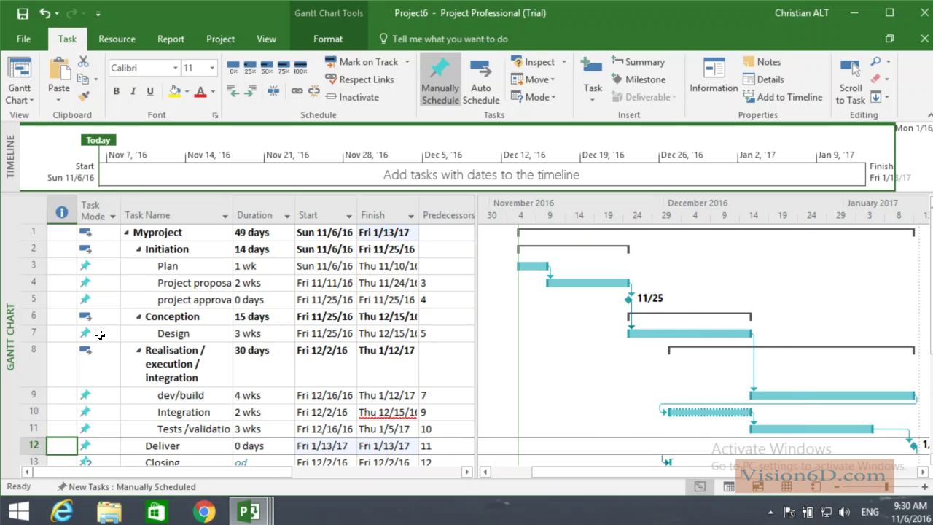
Step: Change the task mode of Plan, Project proposal and project approval under Initiation to Auto Scheduled
click(114, 266)
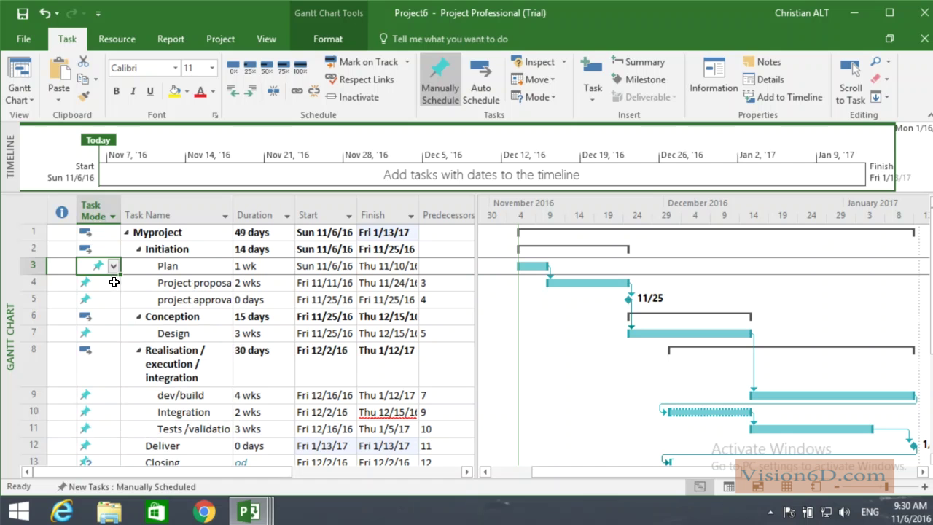
click(113, 269)
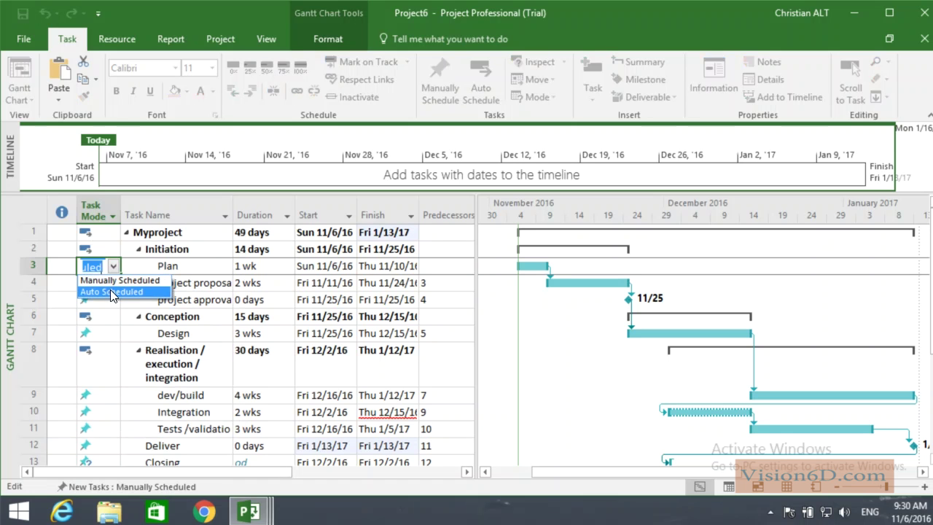
click(110, 290)
click(110, 285)
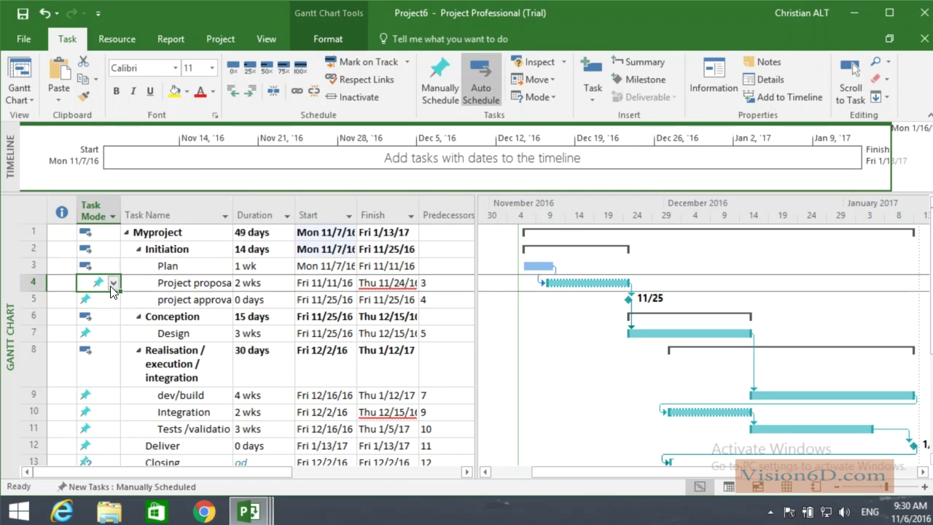
click(113, 283)
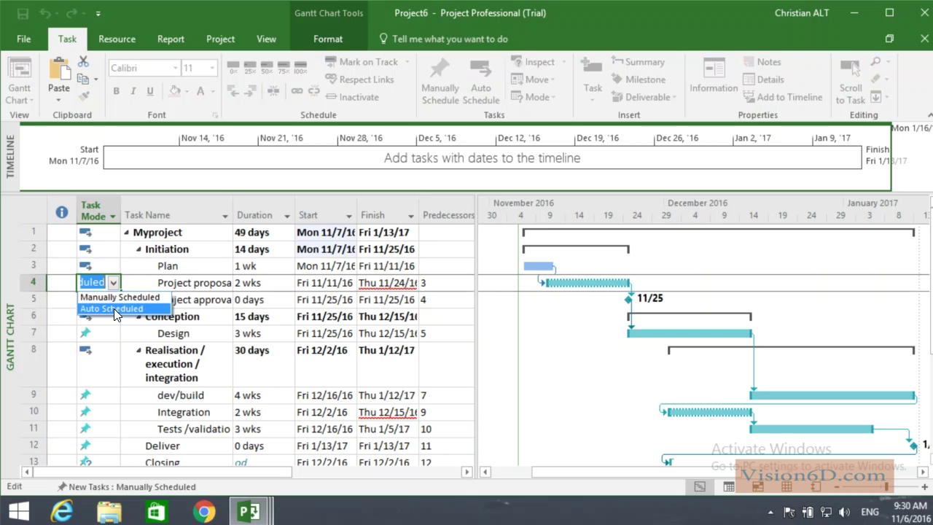
click(114, 308)
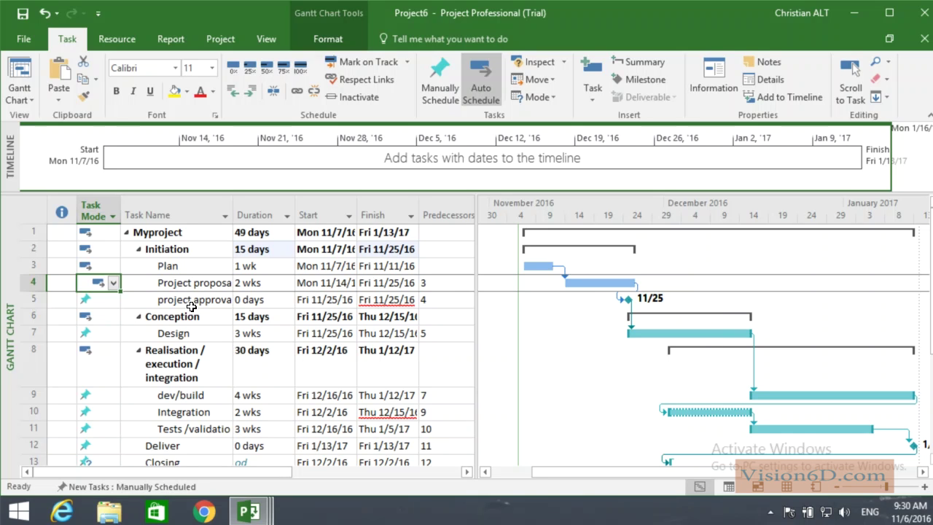
click(114, 303)
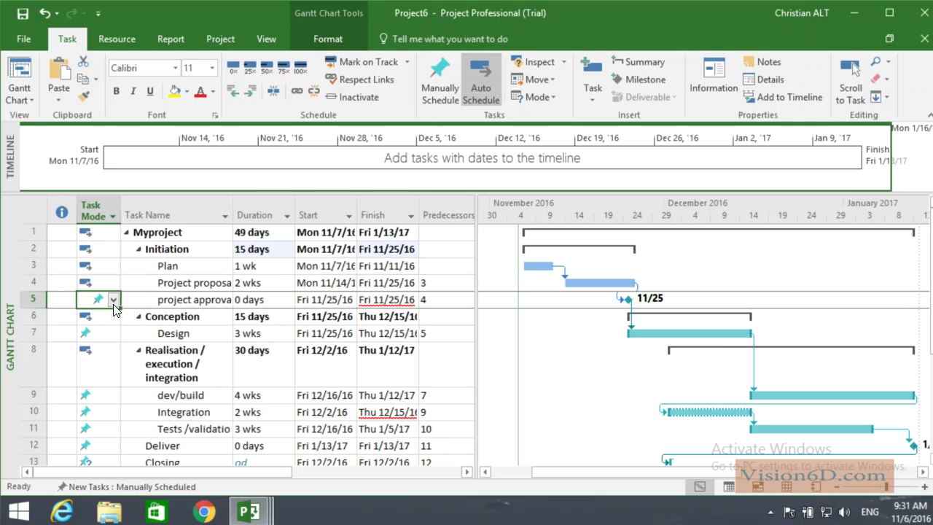
click(114, 301)
click(116, 324)
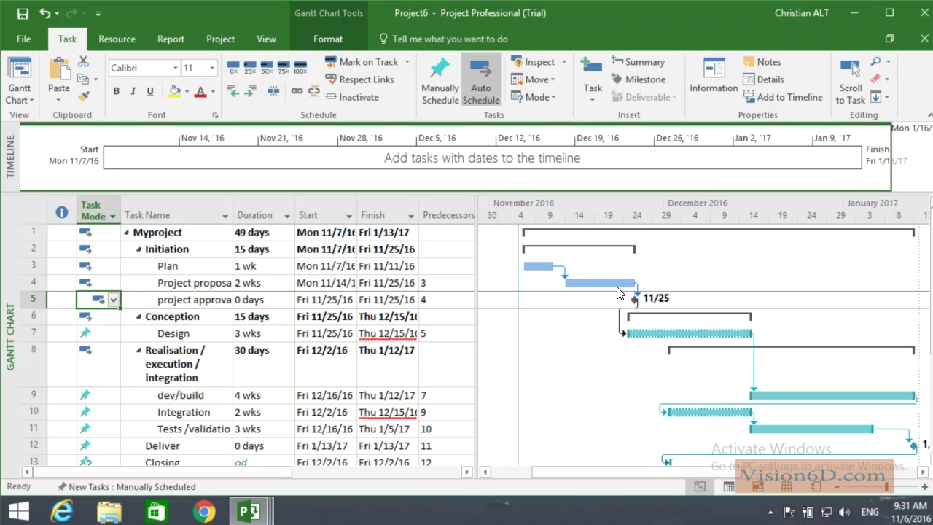
Step: Change the task mode of Design under Conception to Auto Scheduled
click(111, 334)
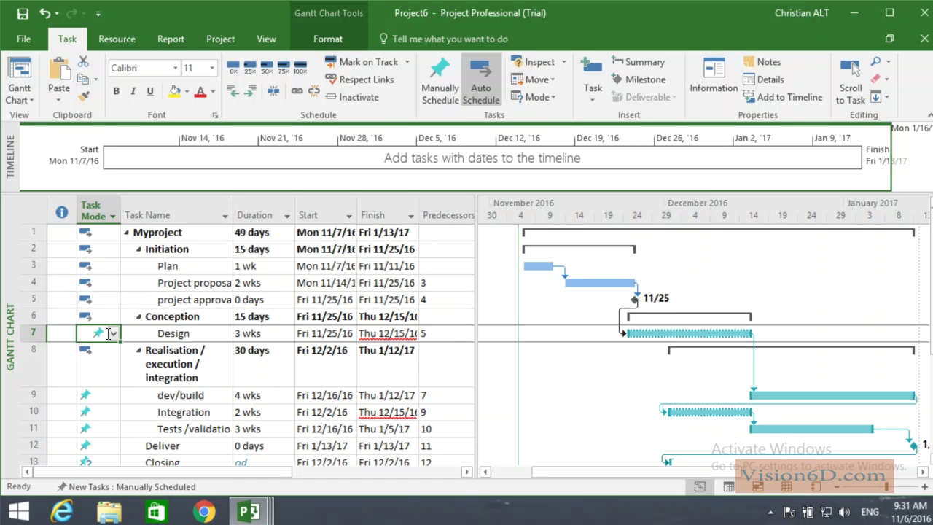
click(112, 336)
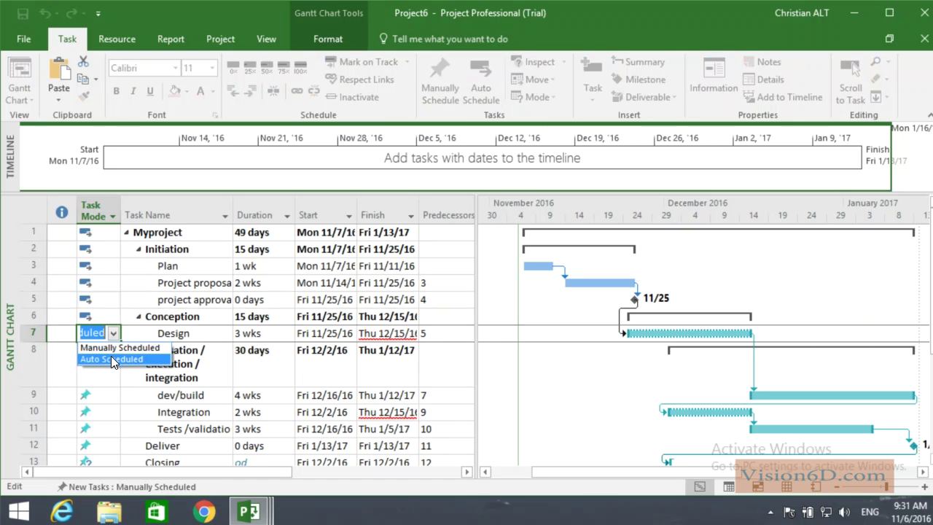
click(111, 358)
Step: Change the task mode of the Realisation subtasks dev/build, Integration and Tests /validation to Auto Scheduled
click(111, 394)
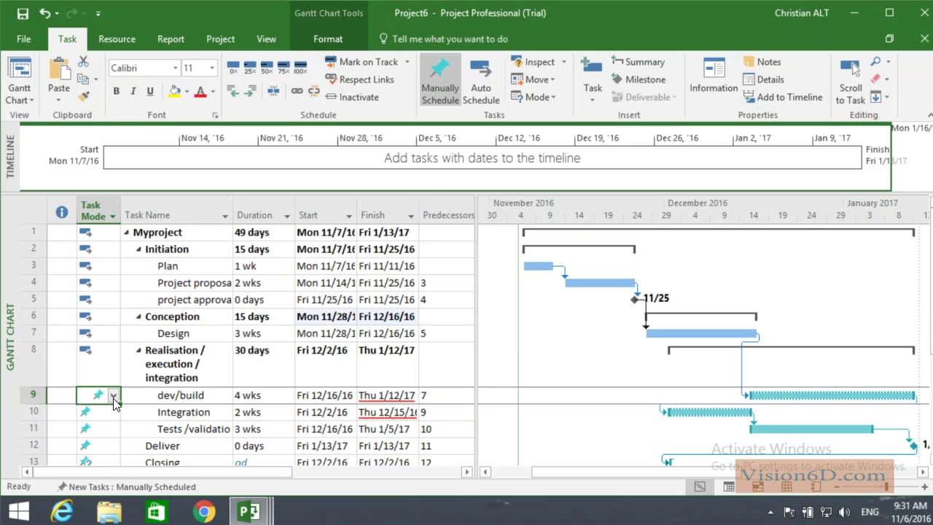
click(113, 396)
click(117, 421)
click(111, 412)
click(113, 412)
click(115, 438)
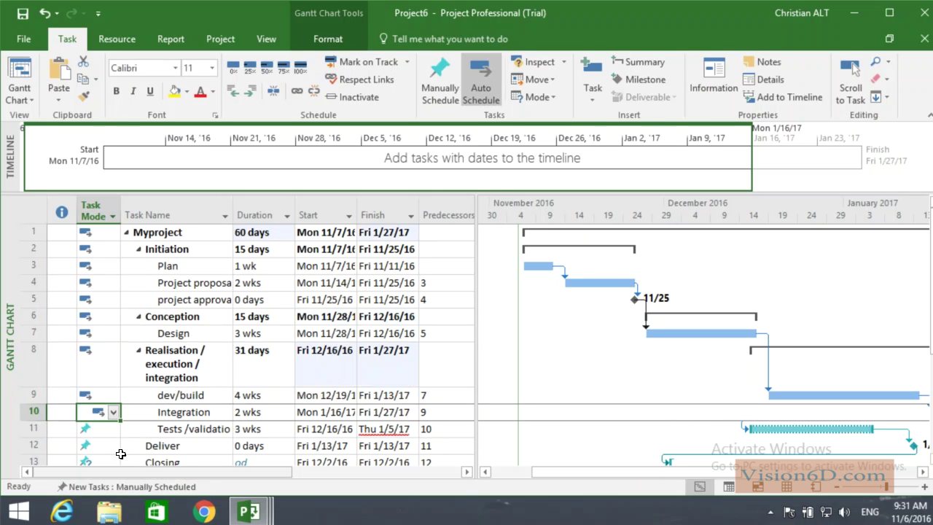
click(111, 428)
click(113, 429)
click(116, 455)
Step: Change the task mode of Deliver and Closing to Auto Scheduled
click(109, 445)
click(113, 446)
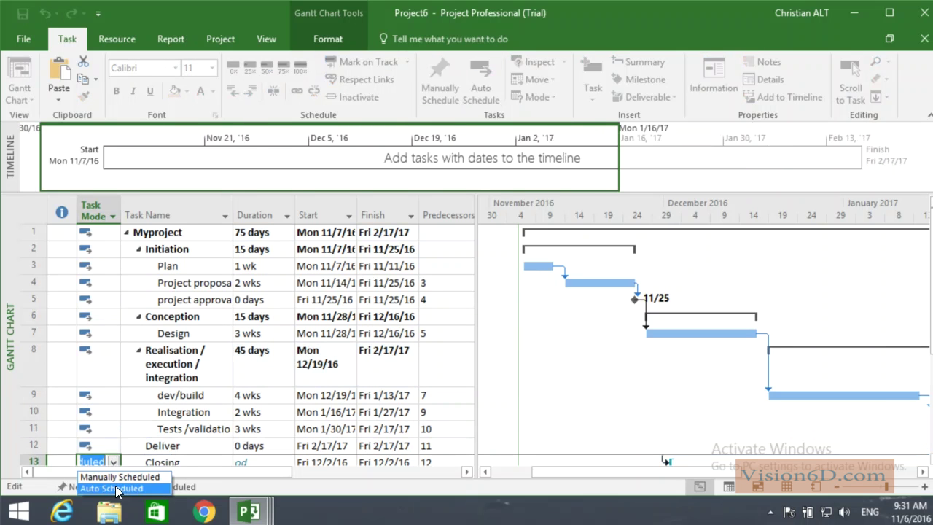
click(112, 481)
click(838, 490)
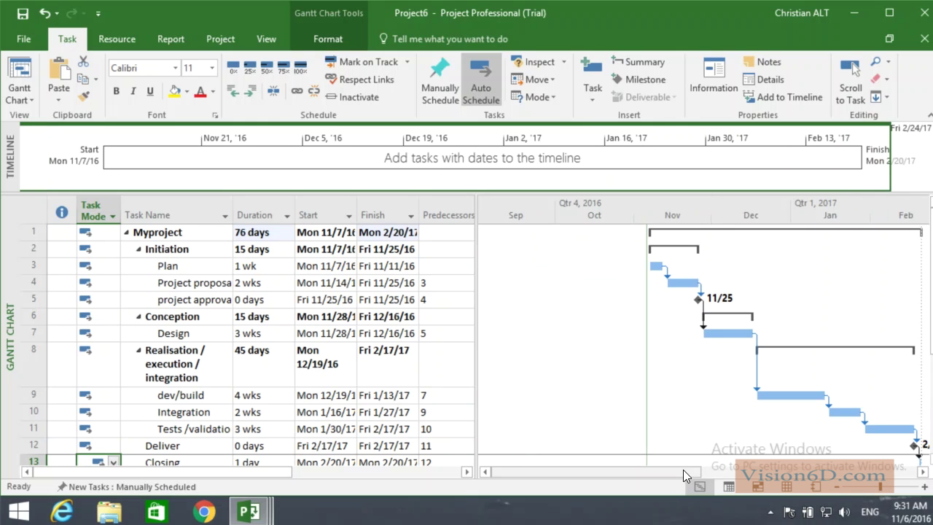
drag(697, 470, 745, 468)
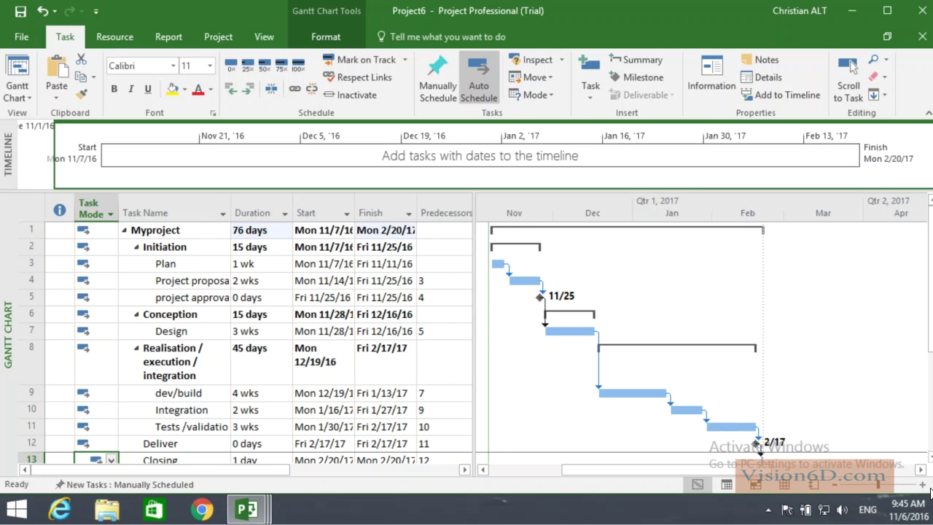
click(922, 486)
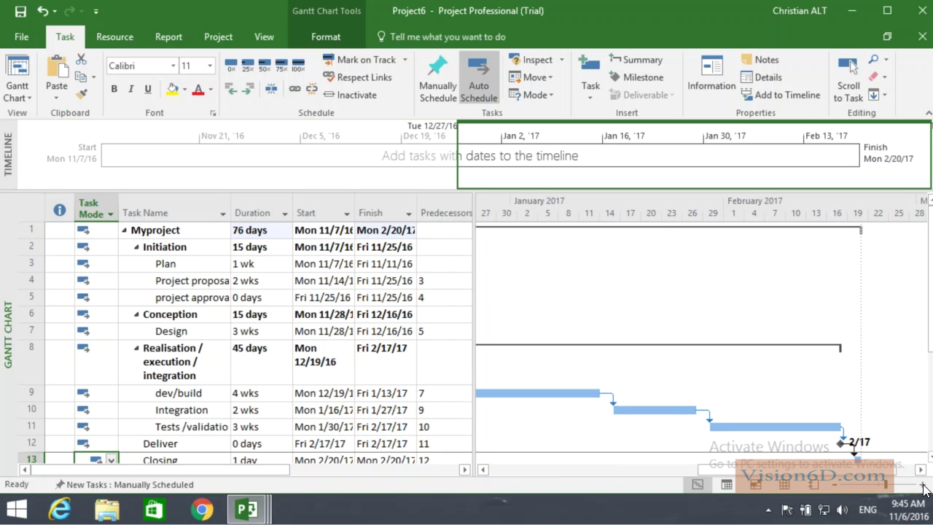
Step: Move the project to a new start date of Mon 11/21/16, with deadlines moved as well
drag(767, 466, 602, 465)
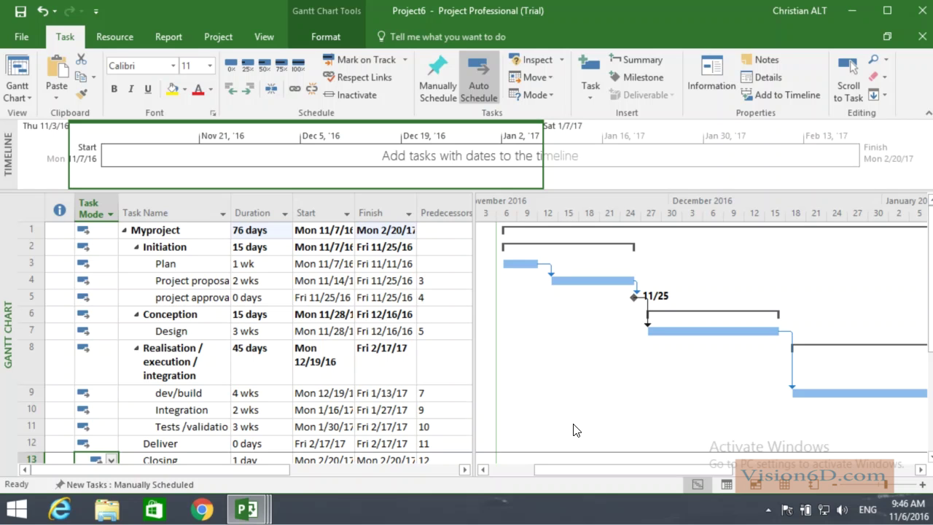
click(226, 39)
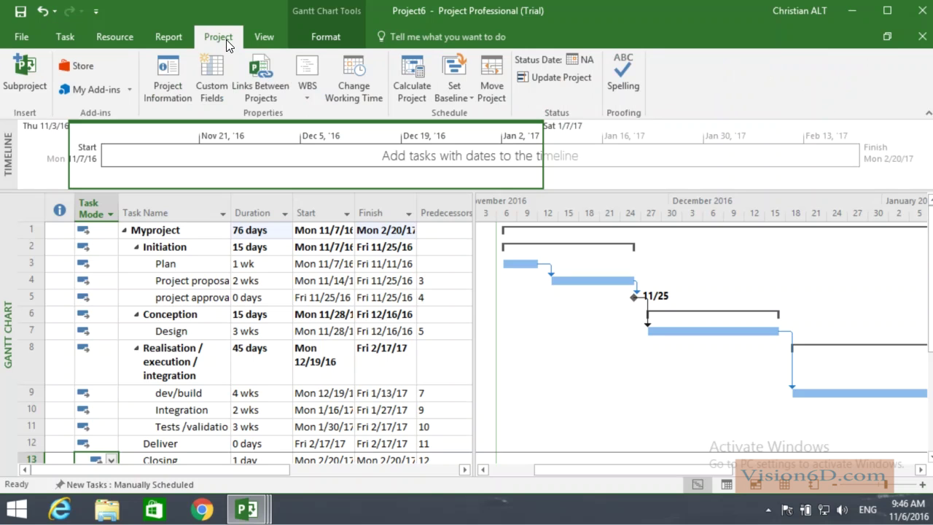
click(492, 73)
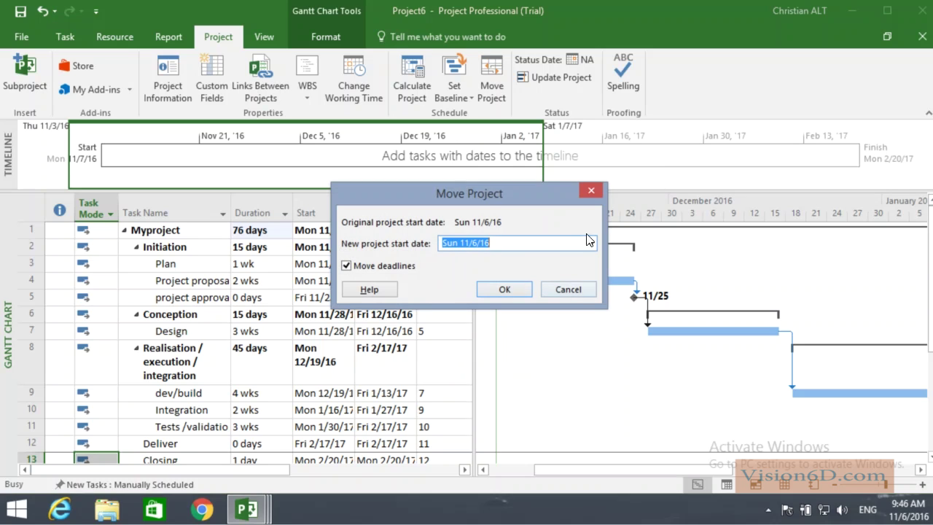
click(592, 247)
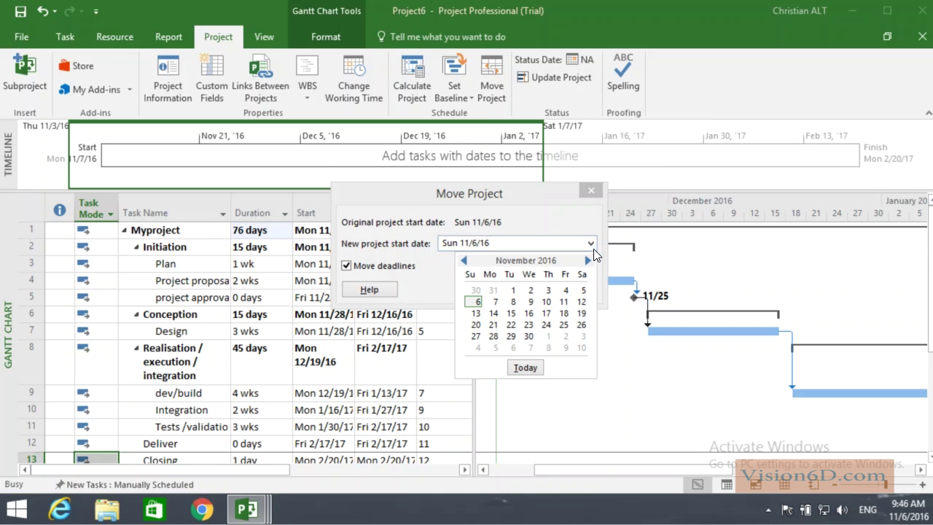
click(492, 326)
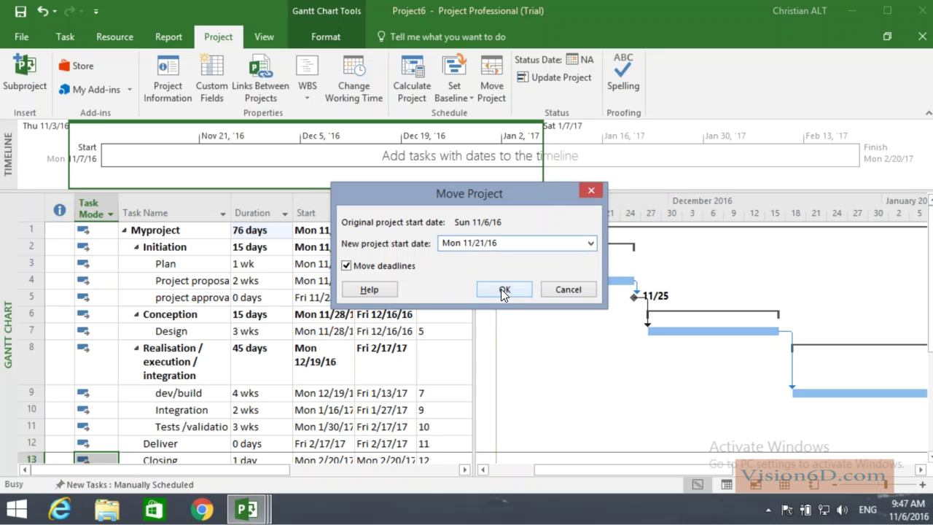
click(503, 290)
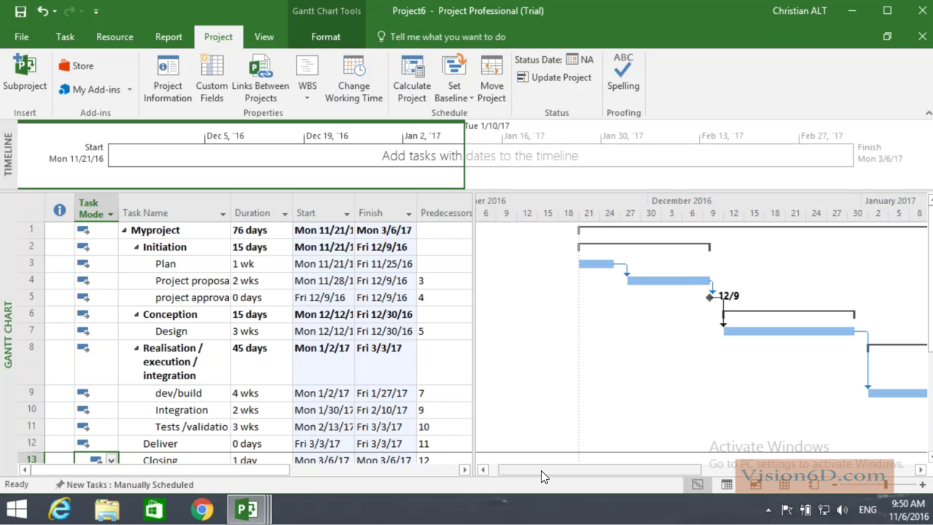
Step: Switch to the Resource Sheet view and add the resource PM1 in the first row
click(72, 37)
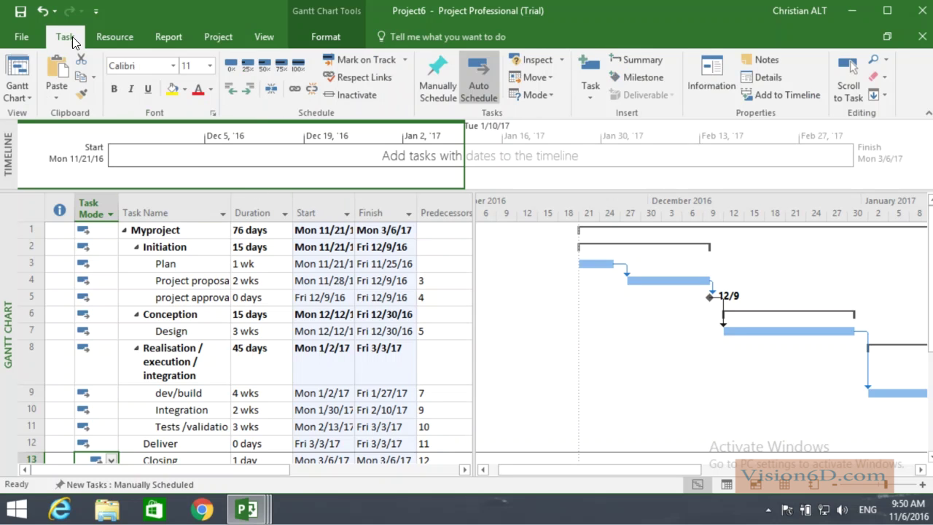
click(29, 95)
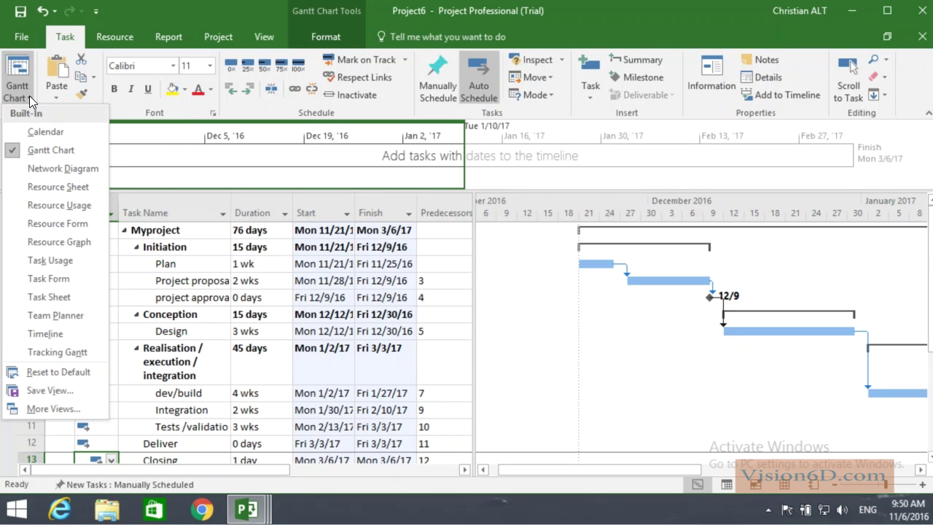
click(63, 187)
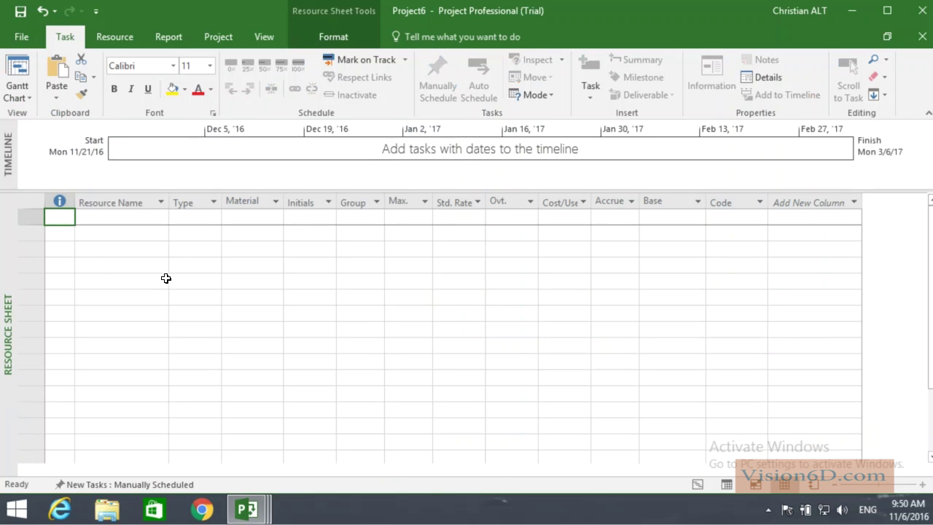
click(112, 217)
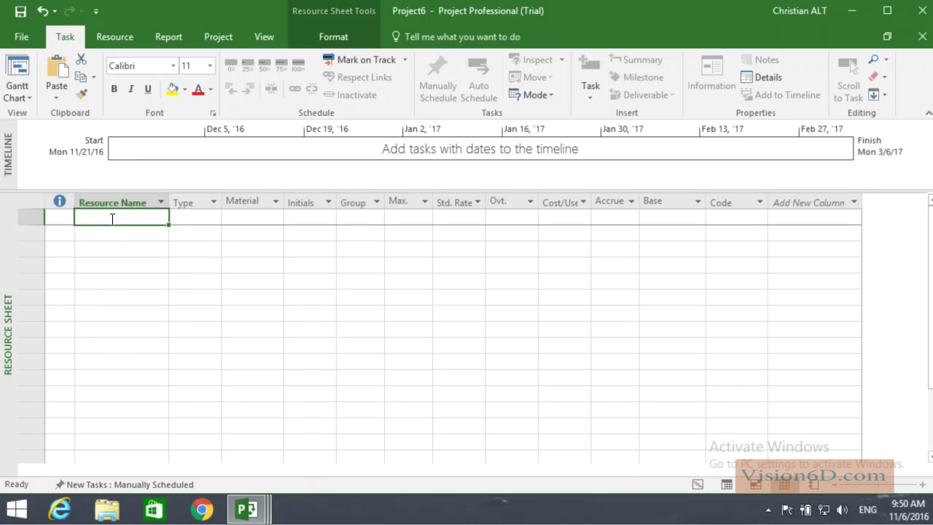
text(PM1)
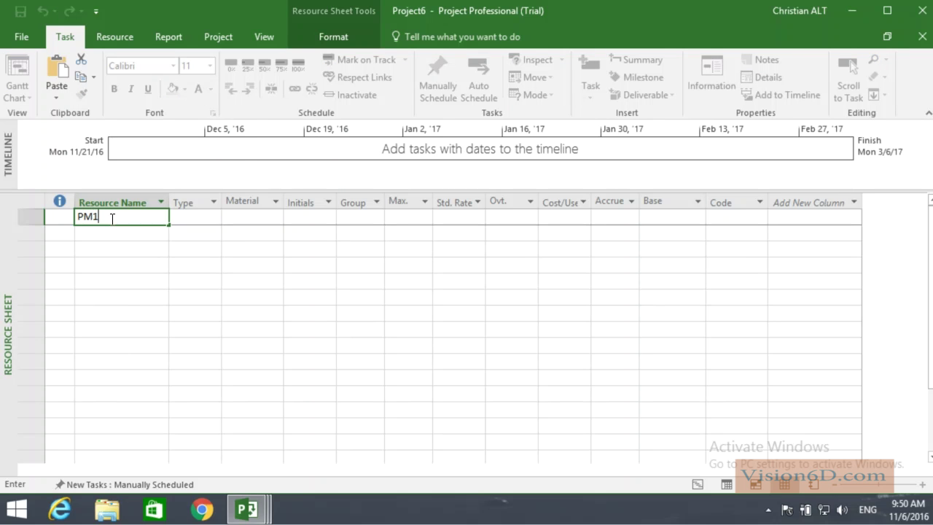
key(Return)
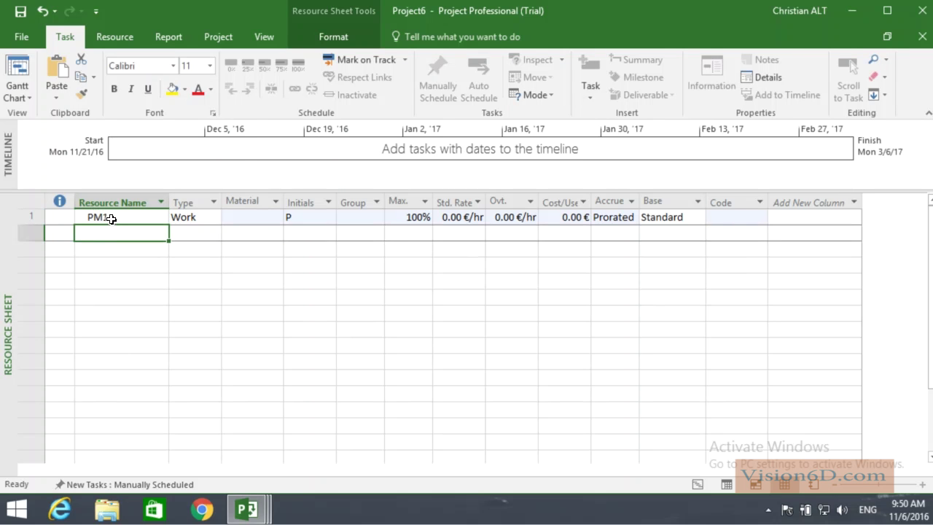
Step: Add the resources Engineer1, Engineer2 and Testuser1 below PM1 in the resource sheet
text(Engineer1)
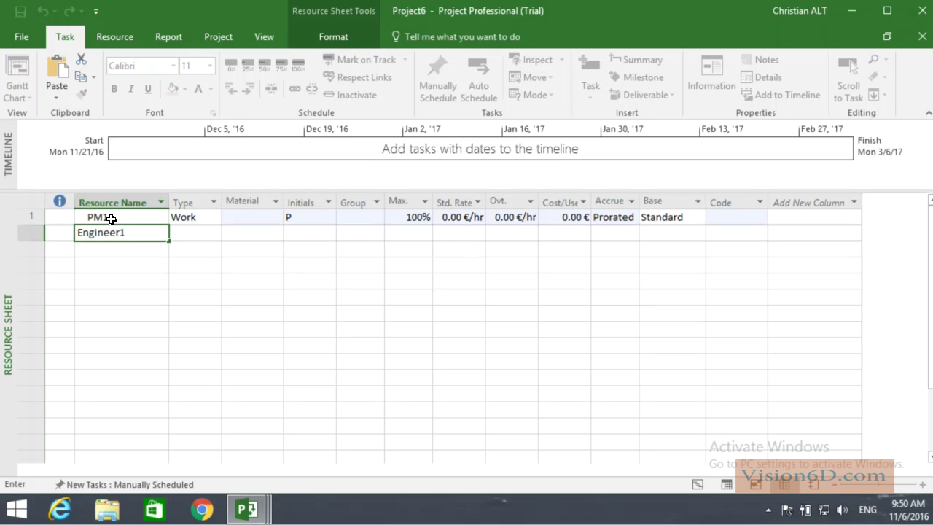
key(Return)
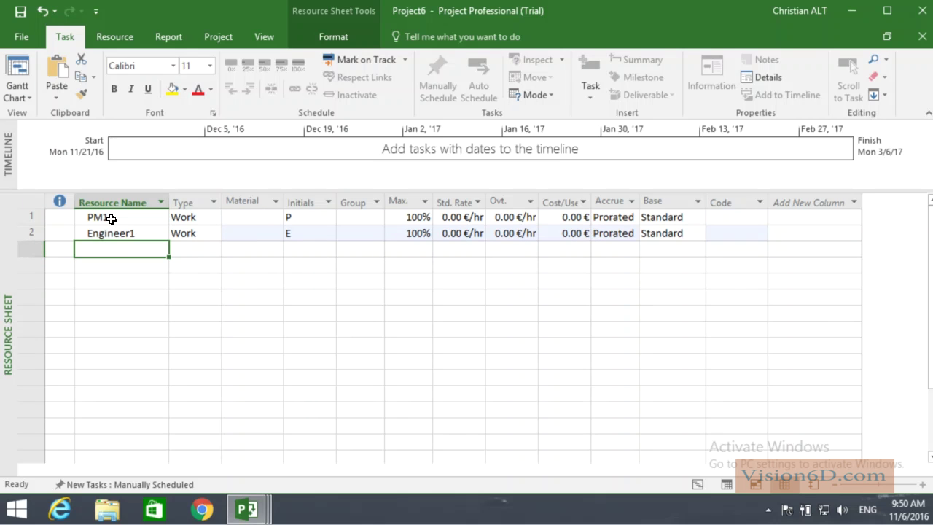
text(Engineer)
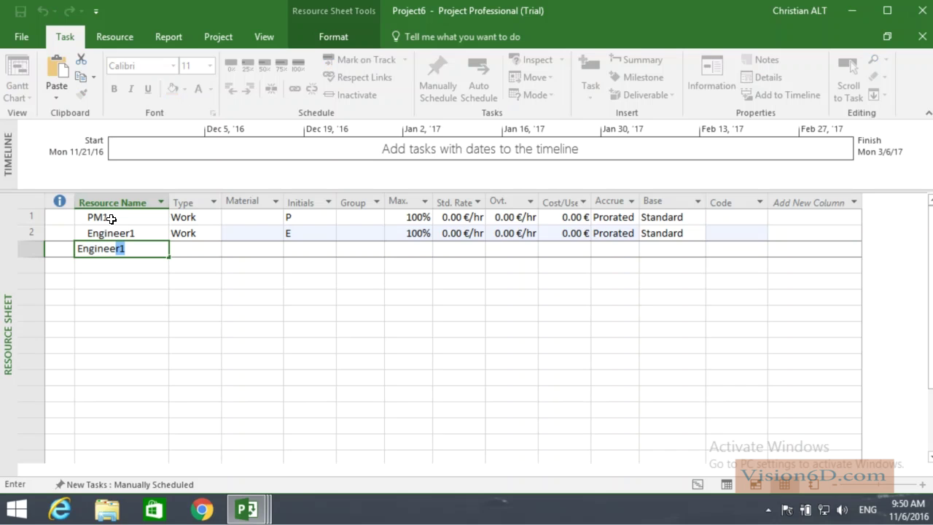
text(2)
key(Return)
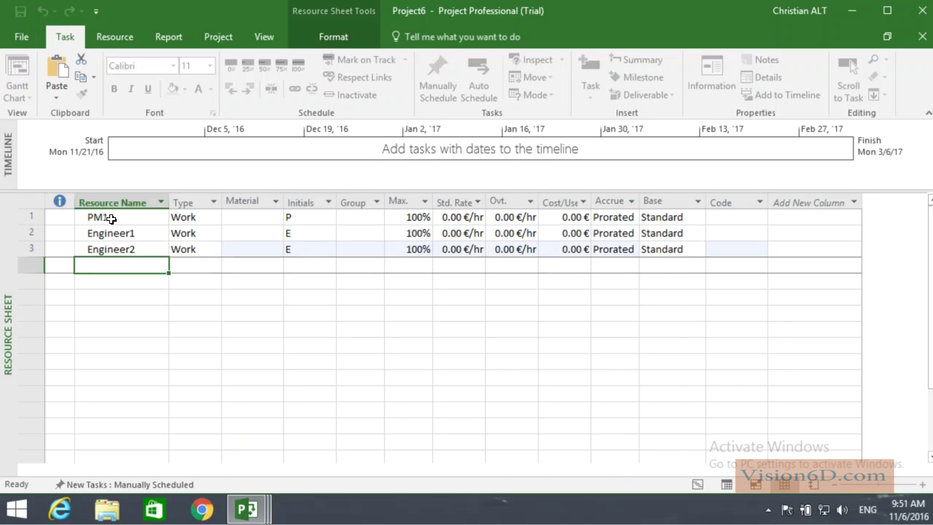
text(Testuser1)
key(Return)
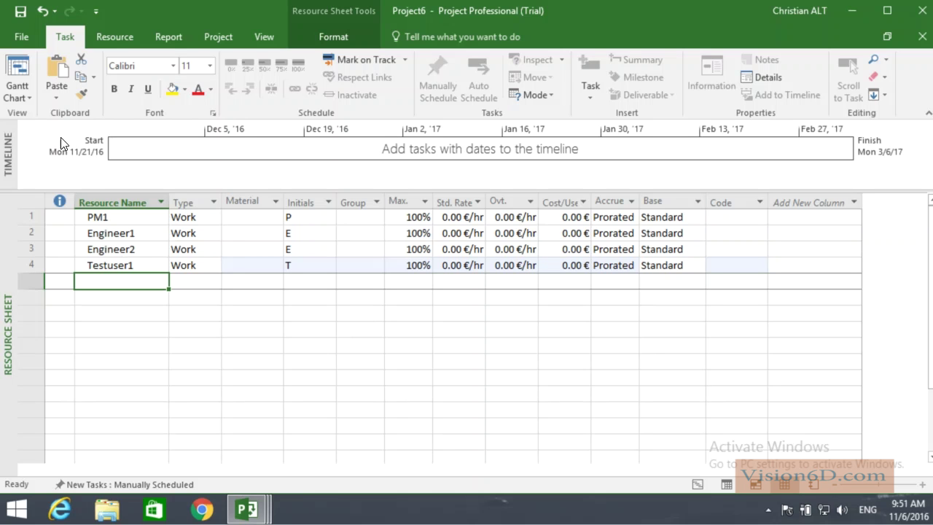
Step: Return to the Gantt Chart view, widen the task table to expose Resource Names and narrow the Predecessors column
click(19, 75)
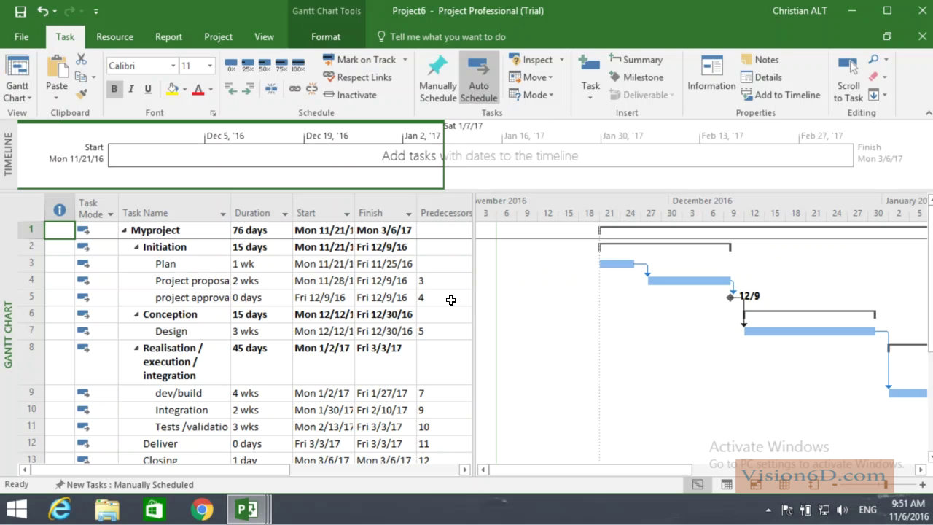
drag(472, 324, 588, 328)
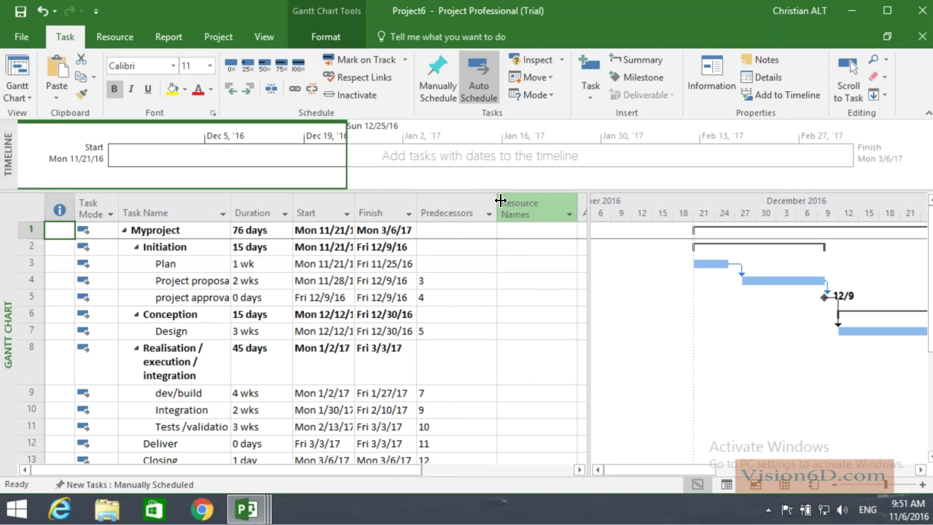
drag(495, 201, 450, 202)
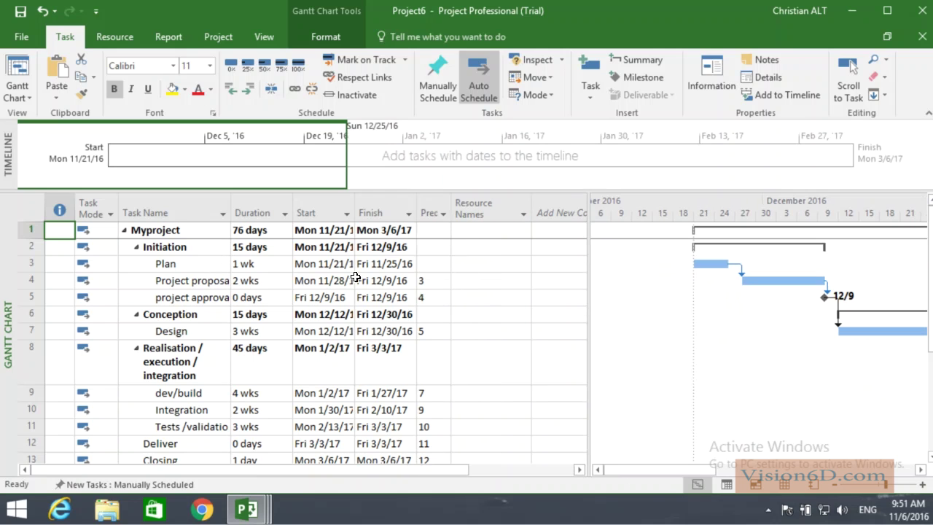
Step: Assign the resources Engineer1 and PM1 to the Plan task under Initiation
click(483, 263)
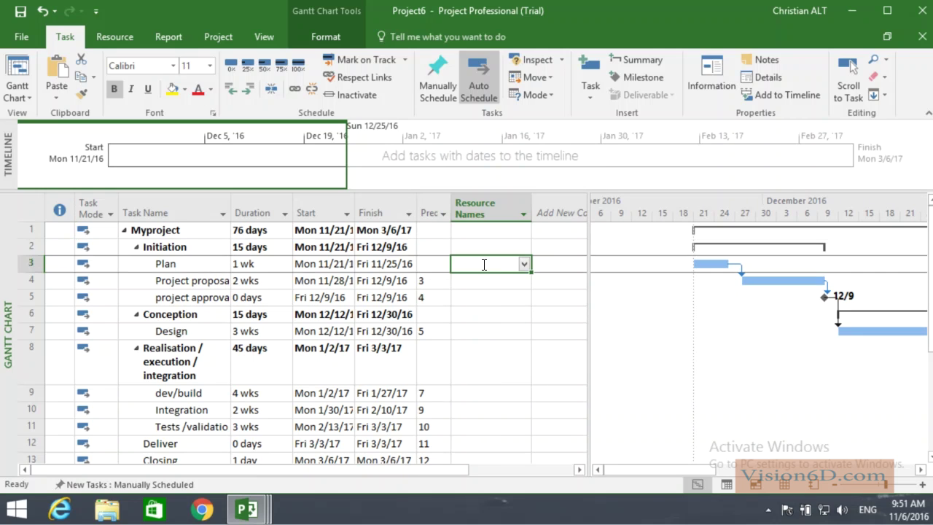
click(524, 263)
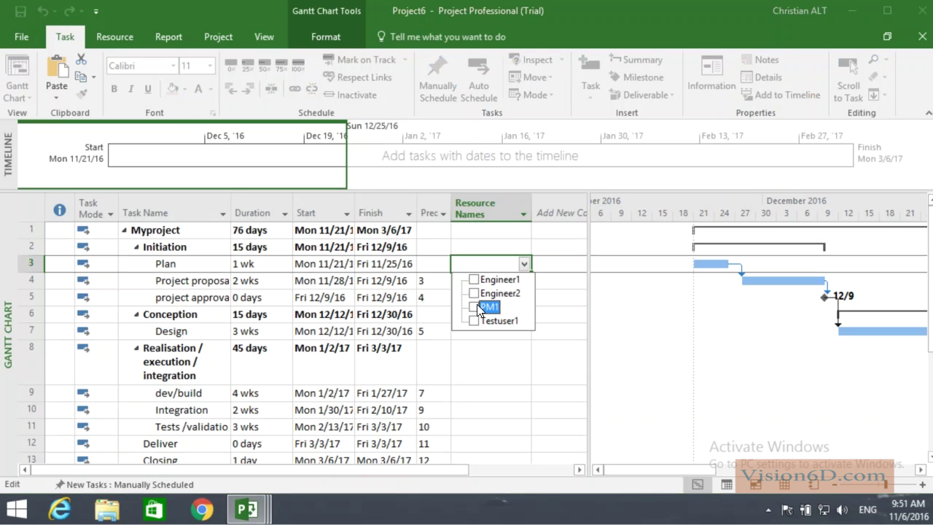
click(474, 279)
click(500, 383)
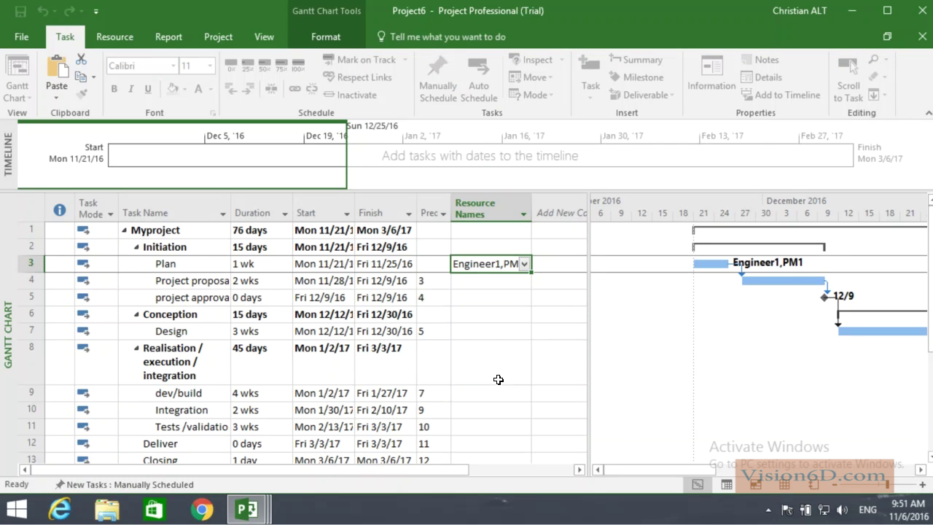
Step: Assign the resource PM1 to the Project proposal task under Initiation
click(517, 281)
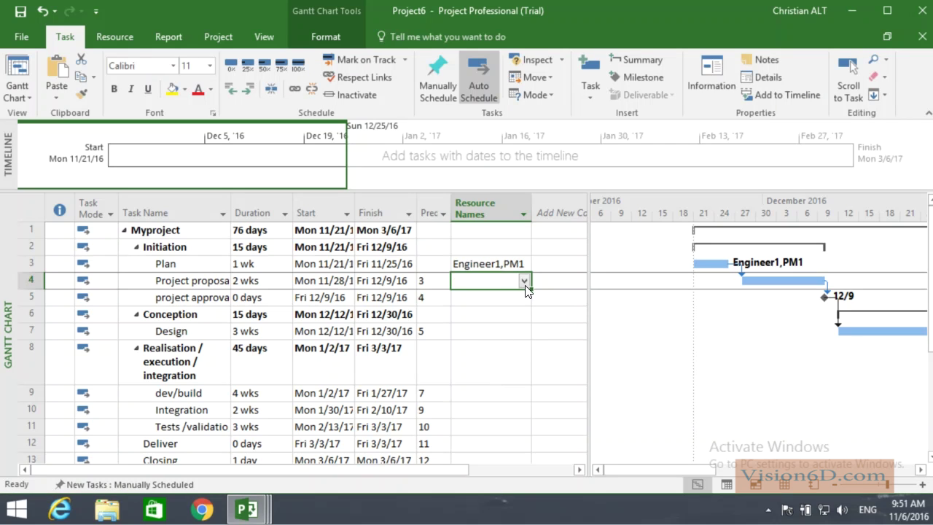
click(524, 281)
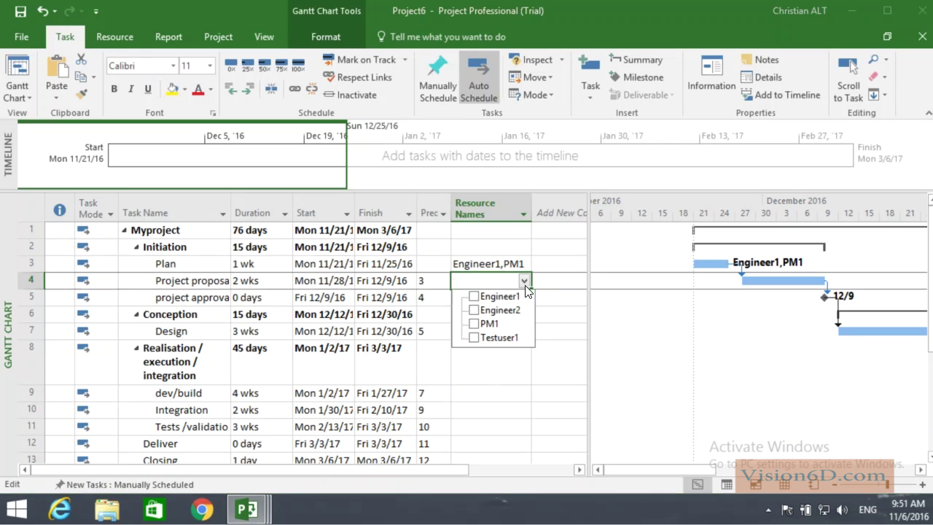
click(474, 324)
click(495, 364)
click(484, 298)
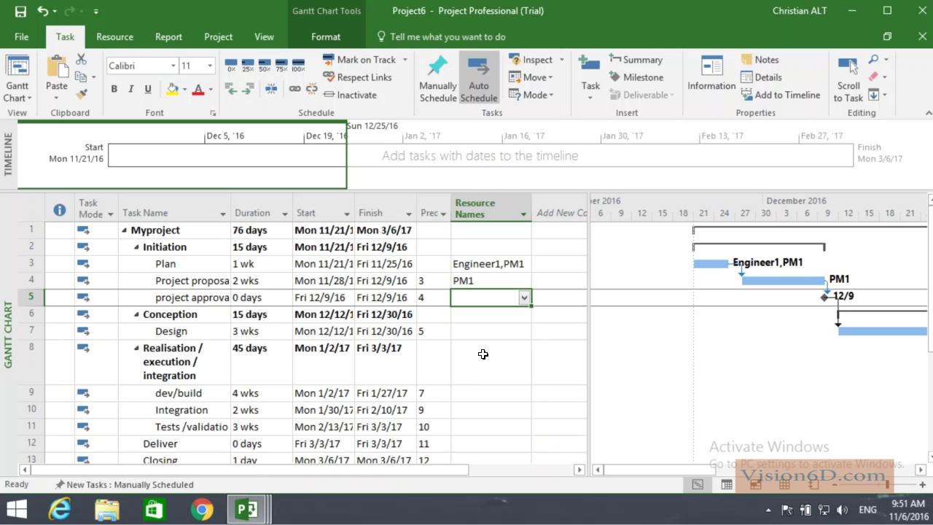
Step: Assign the resources Engineer1 and Engineer2 to the Design task under Conception
click(490, 332)
click(523, 333)
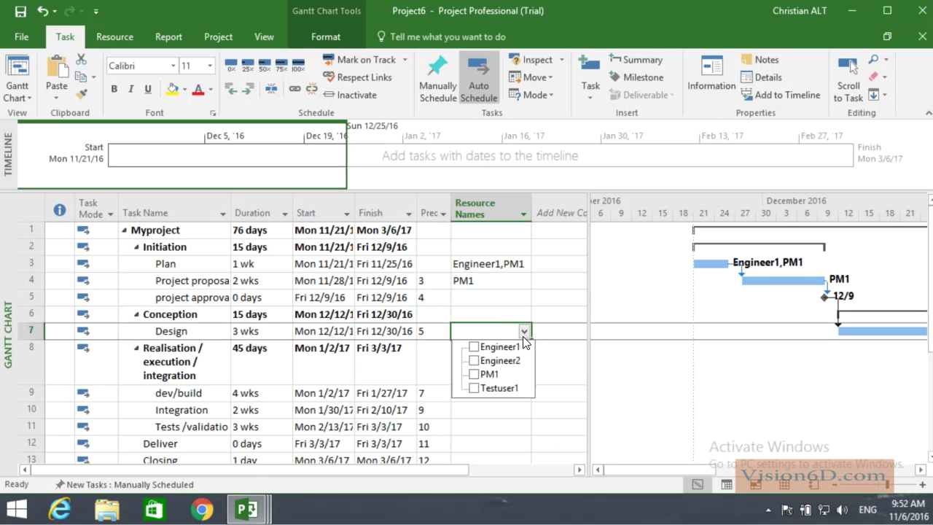
click(474, 346)
click(474, 361)
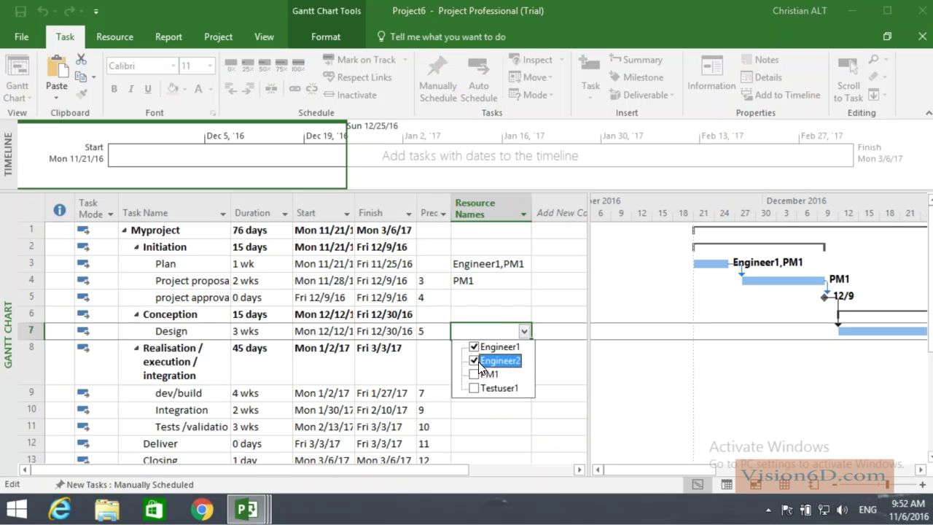
click(494, 431)
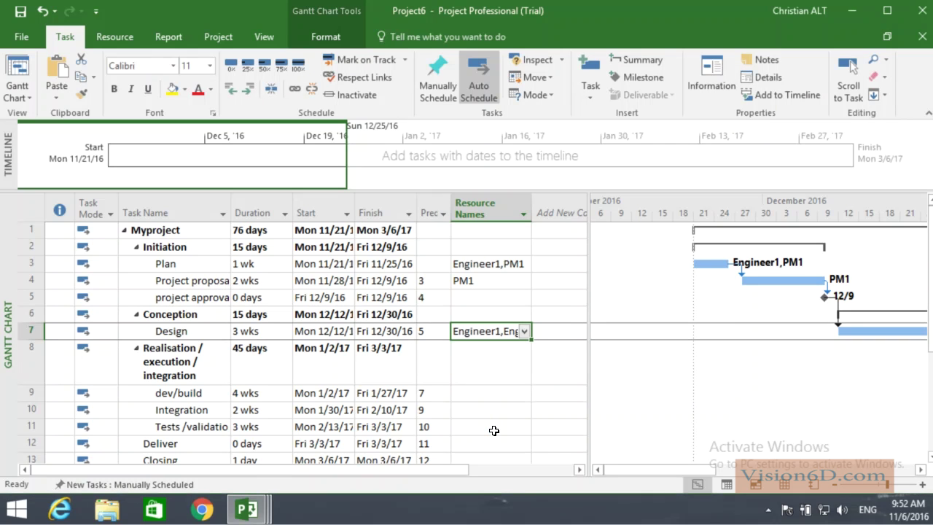
Step: Assign the resources Engineer1 and Engineer2 to the dev/build task under Realisation
click(504, 395)
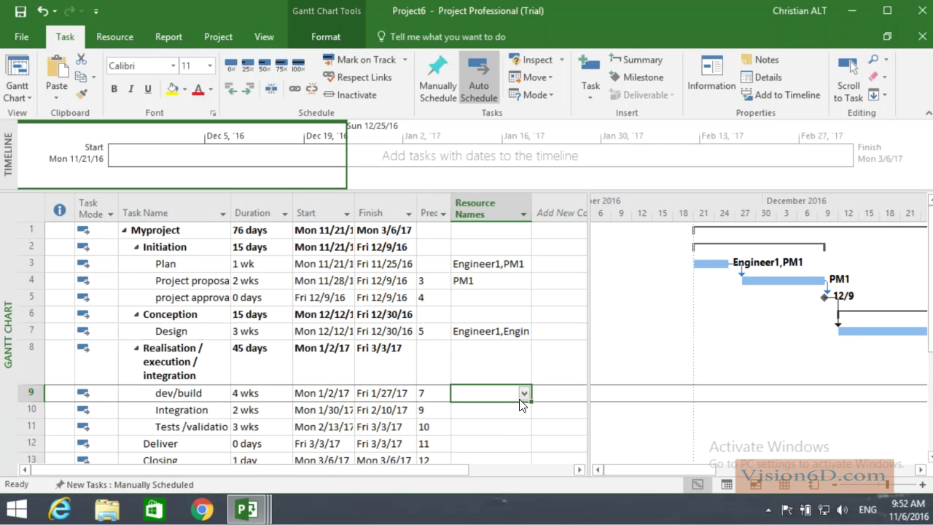
click(524, 394)
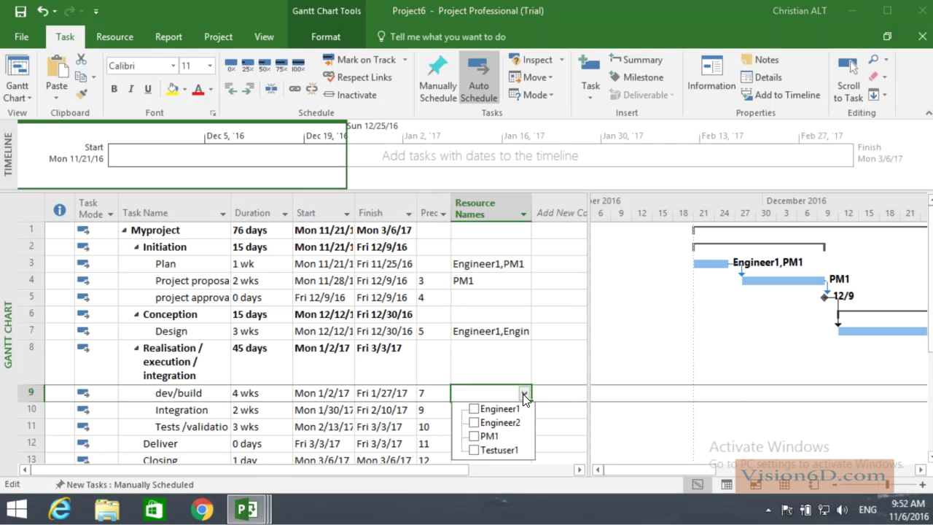
click(474, 409)
click(475, 426)
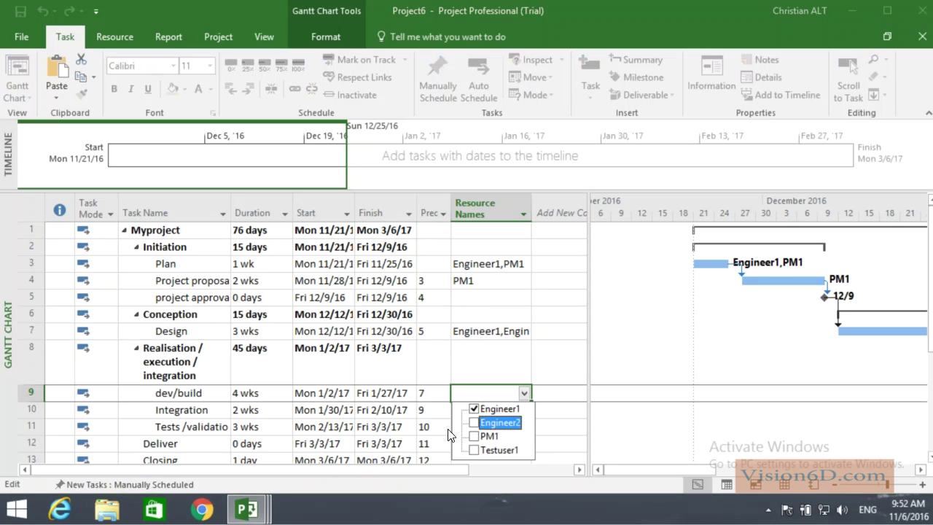
click(486, 464)
Step: Assign the resources Engineer1 and Engineer2 to the Integration task under Realisation
click(507, 410)
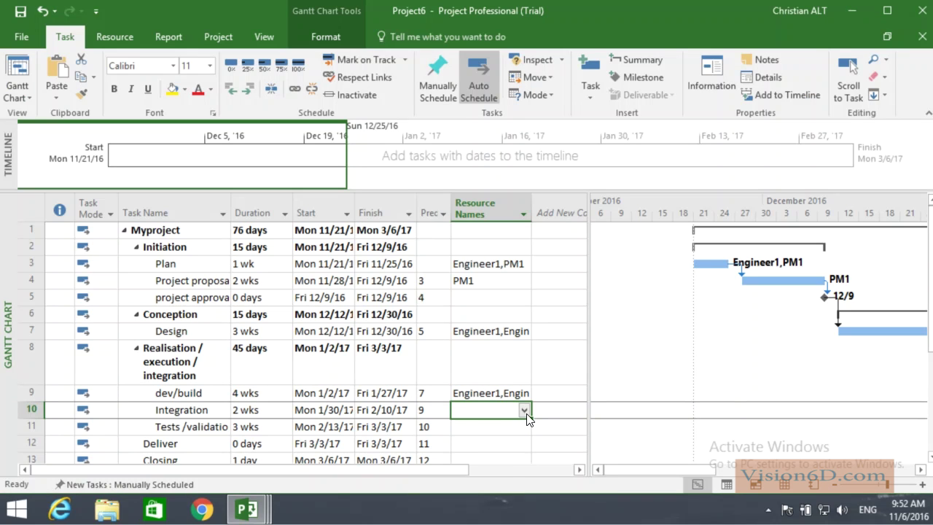
click(525, 410)
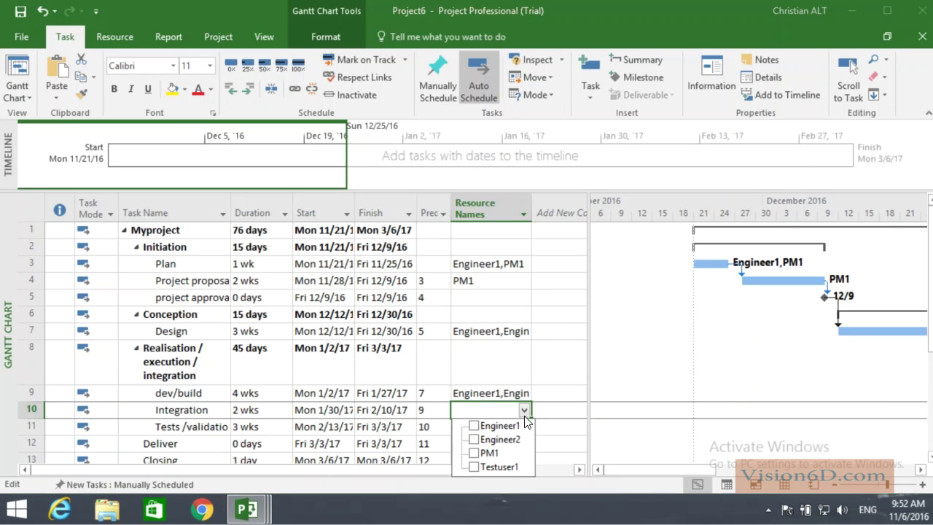
click(475, 426)
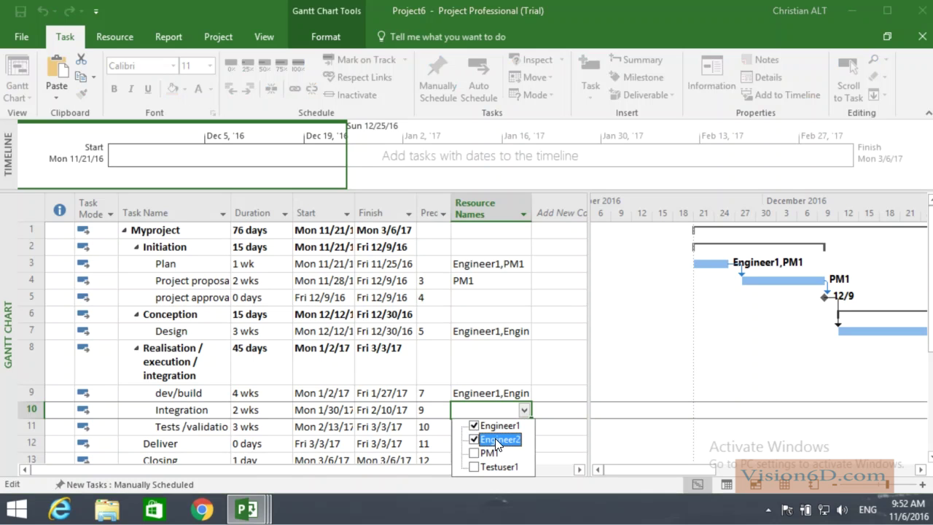
key(Return)
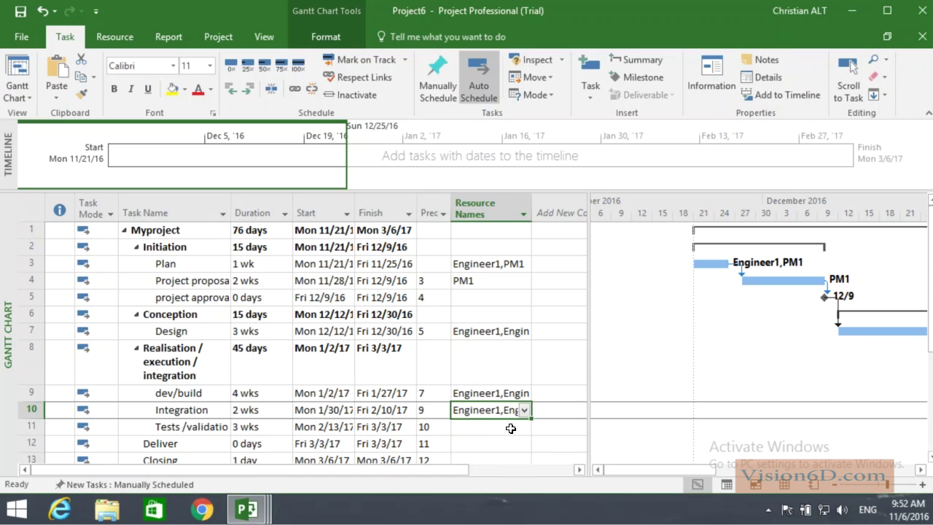
Step: Assign the resources Engineer1, Engineer2 and Testuser1 to the Tests/validation task under Realisation
click(513, 429)
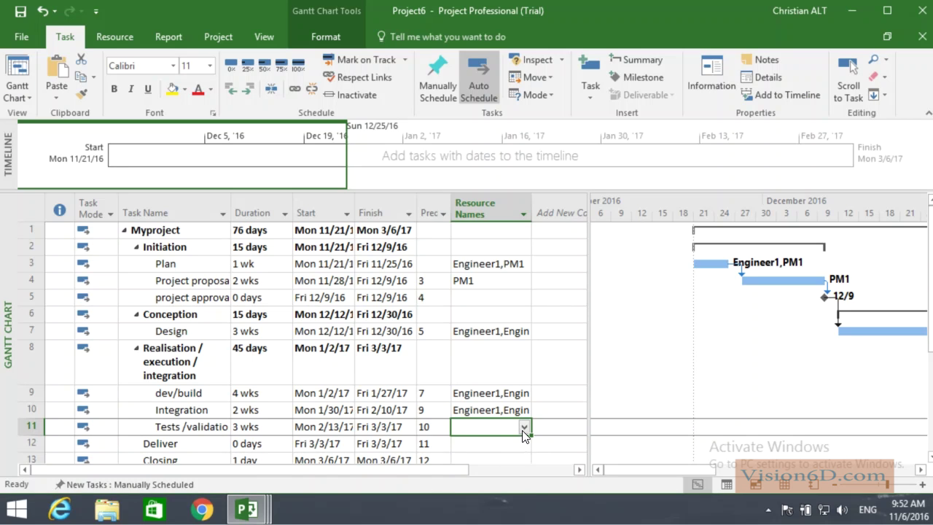
click(524, 427)
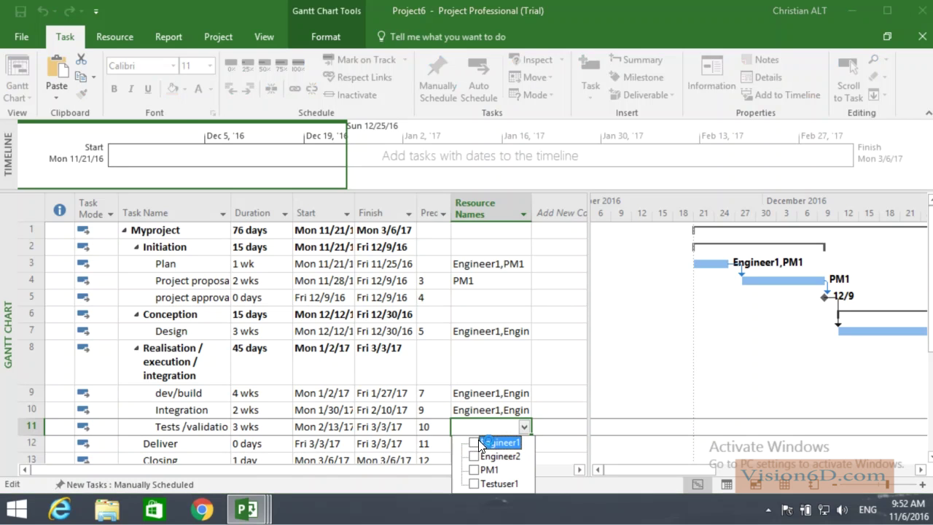
click(478, 439)
click(475, 453)
click(552, 430)
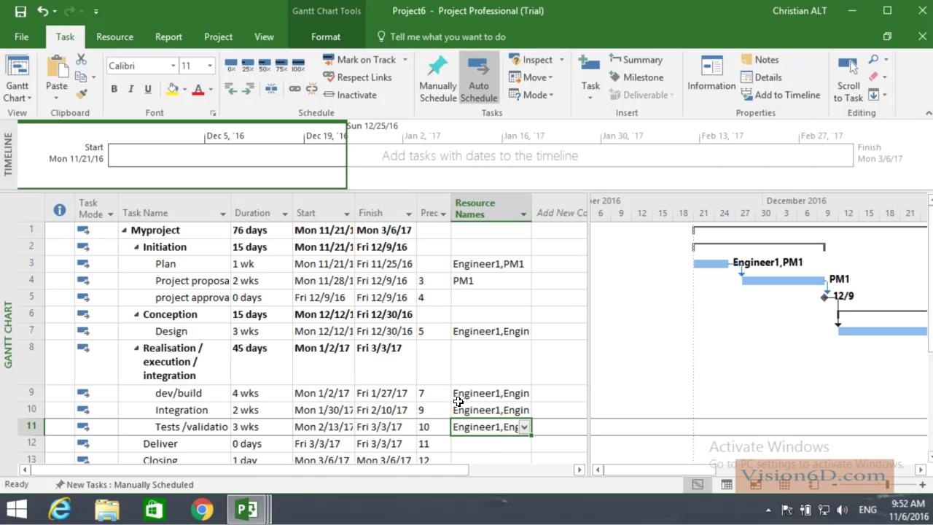
Step: Enlarge the Gantt chart area and review the resource names beside the task bars from December 2016 into January 2017
drag(590, 354, 513, 349)
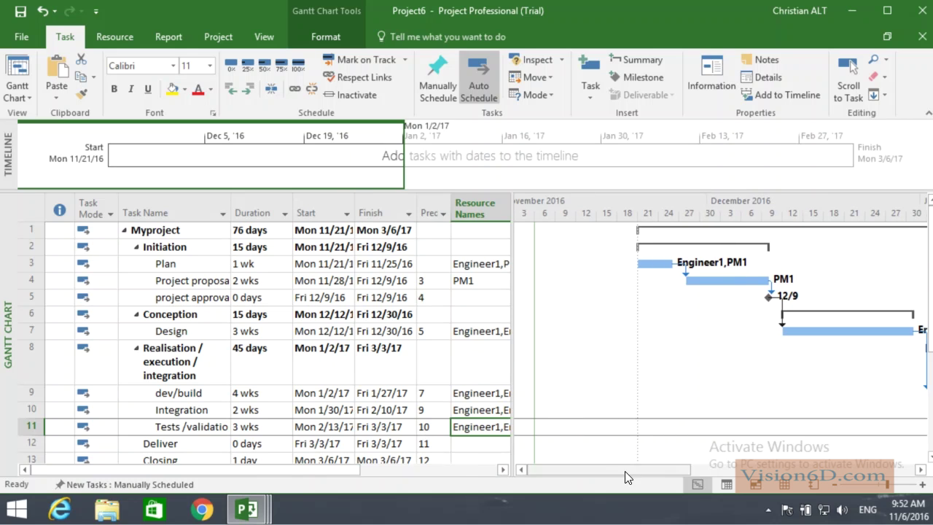
drag(624, 470, 660, 470)
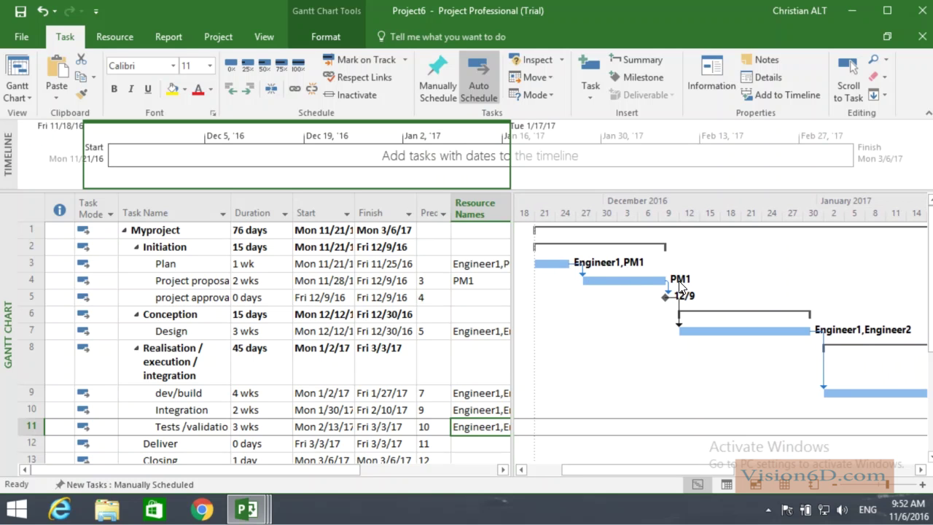
mouse_move(621, 290)
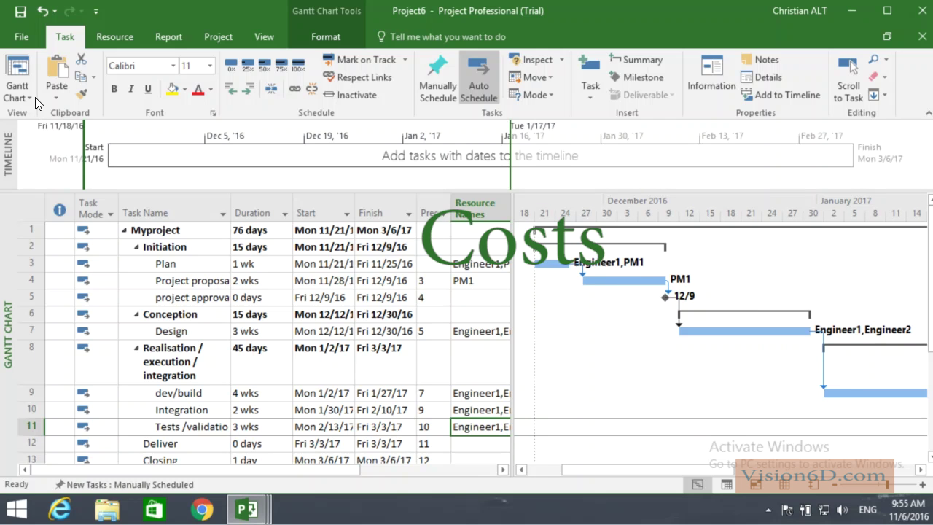
Step: Show the Resource Sheet and set the standard rate of PM1 to 150 €/hr
click(32, 94)
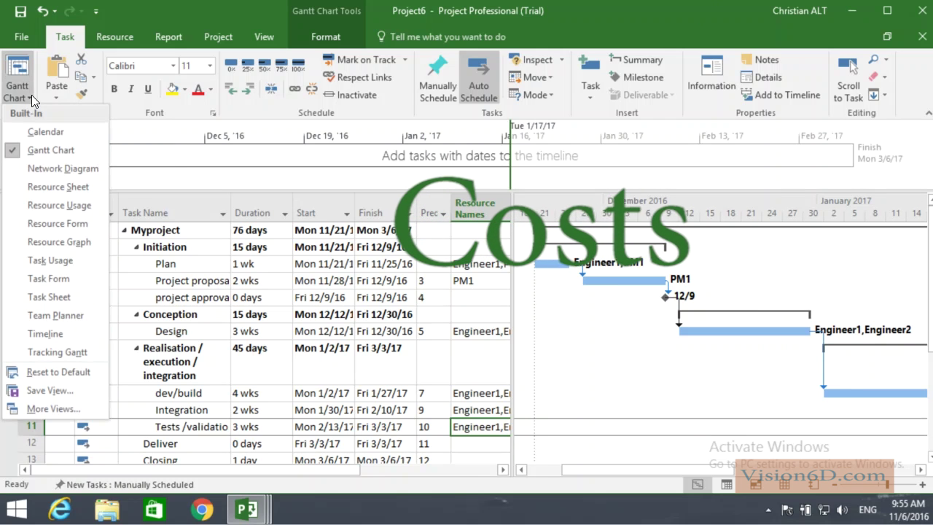
click(47, 186)
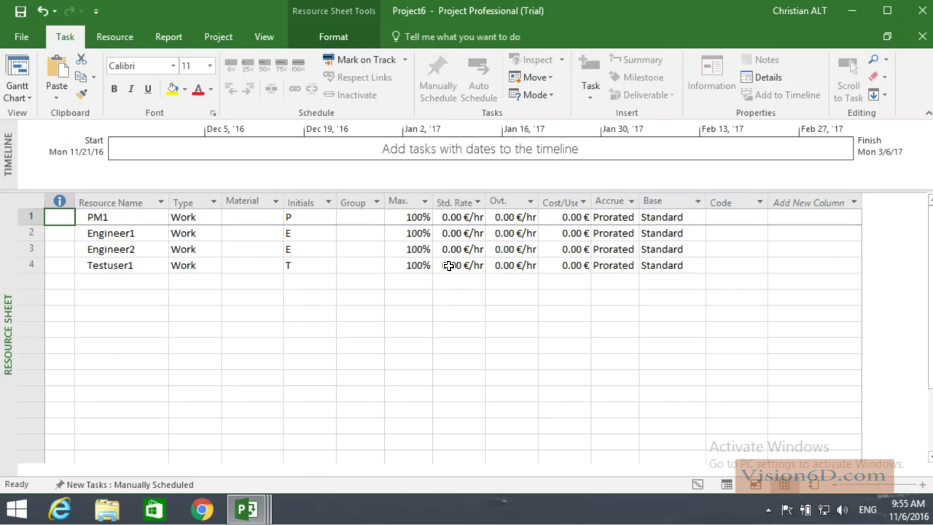
click(465, 218)
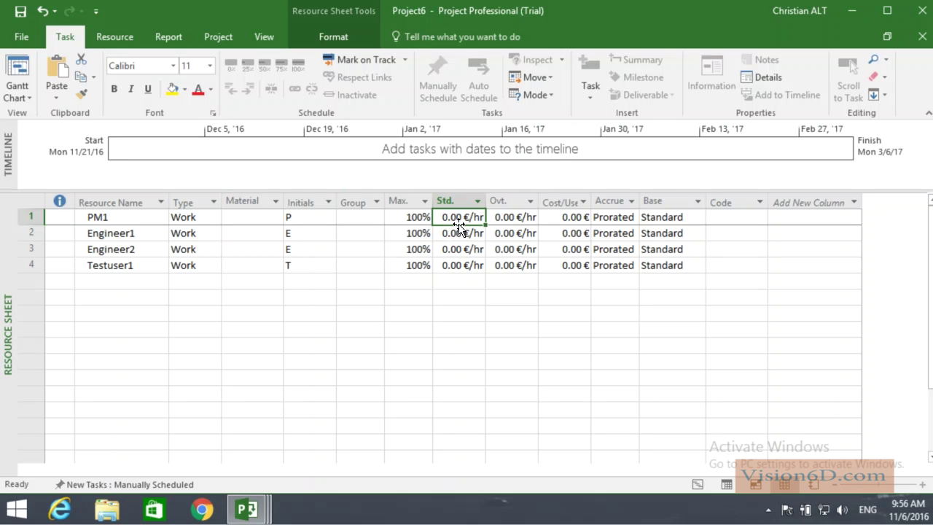
text(150)
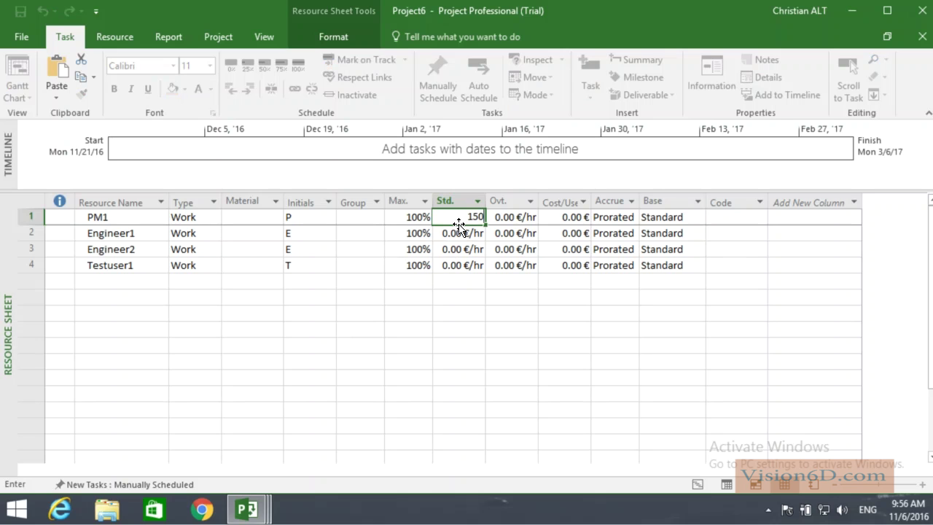
key(Return)
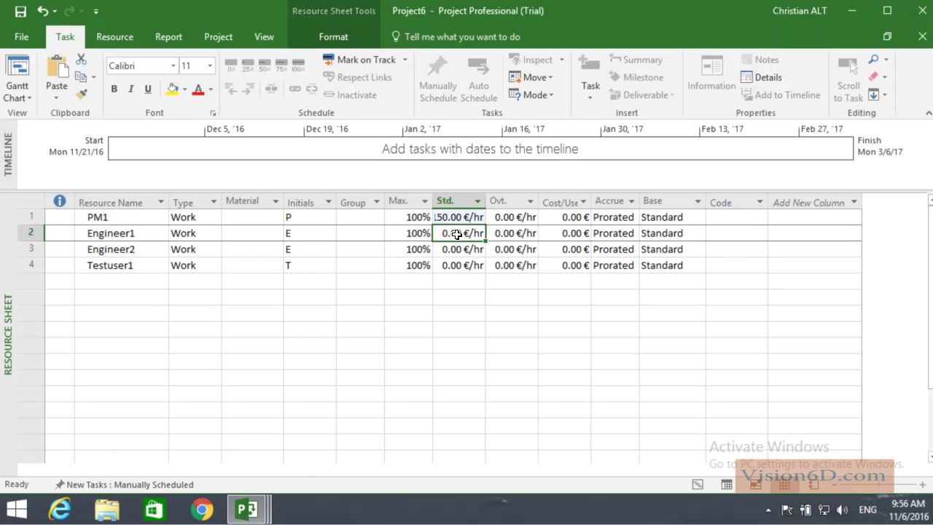
Step: Set the standard rate of Engineer1 to 100 €/hr and fill it down to Engineer2 and Testuser1
click(457, 233)
text(10)
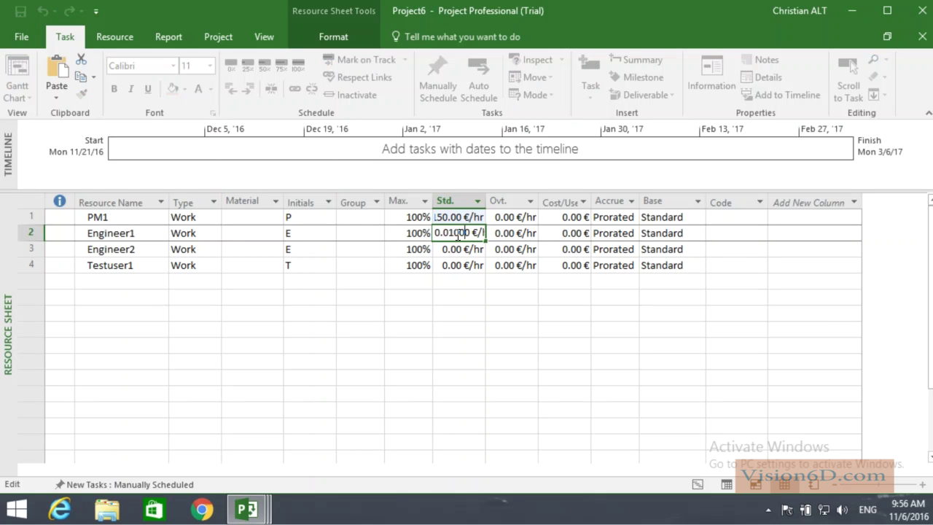
key(Return)
click(457, 233)
text(100)
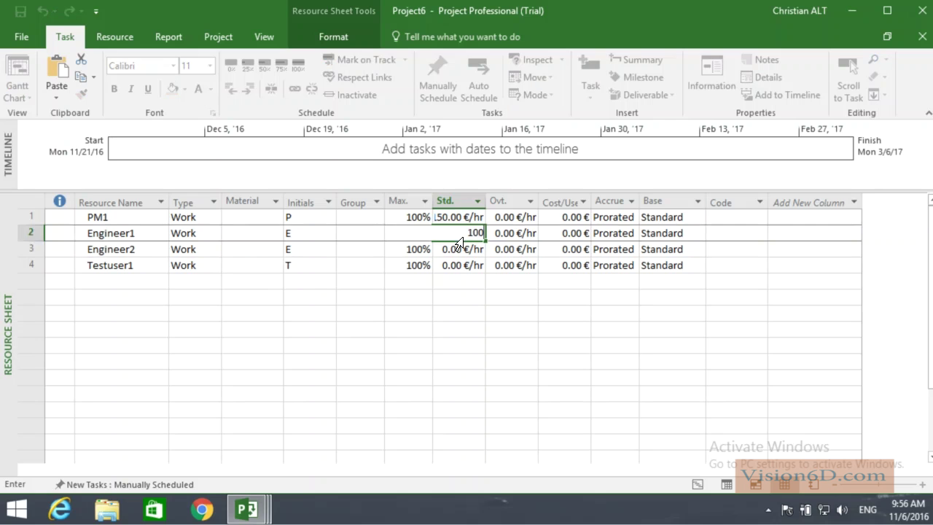
click(474, 233)
drag(487, 244, 485, 268)
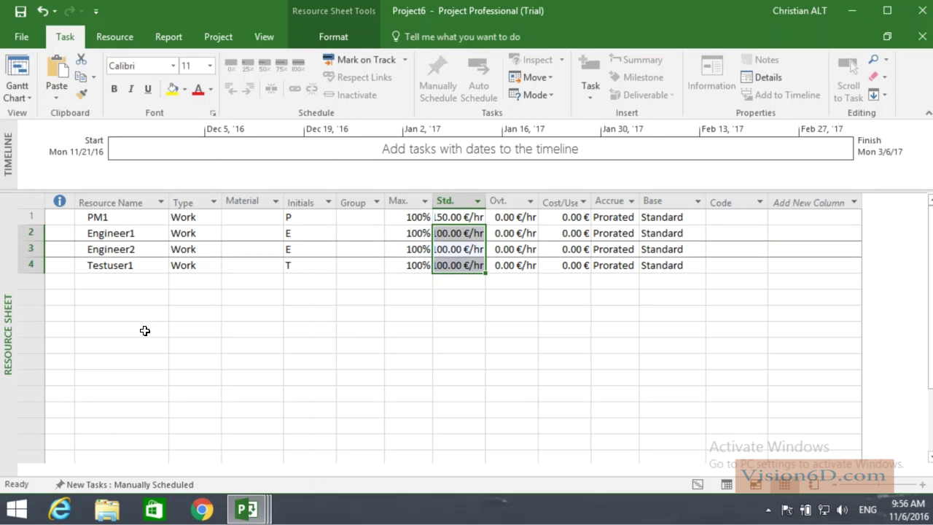
Step: Return to the Gantt Chart view, narrow the Predecessors column and insert a Cost column after Resource Names
click(18, 74)
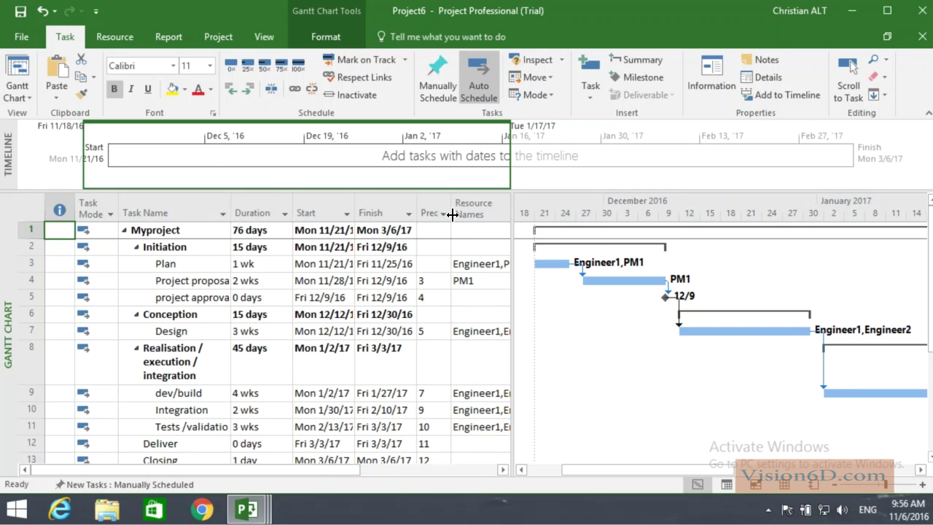
drag(449, 210, 437, 211)
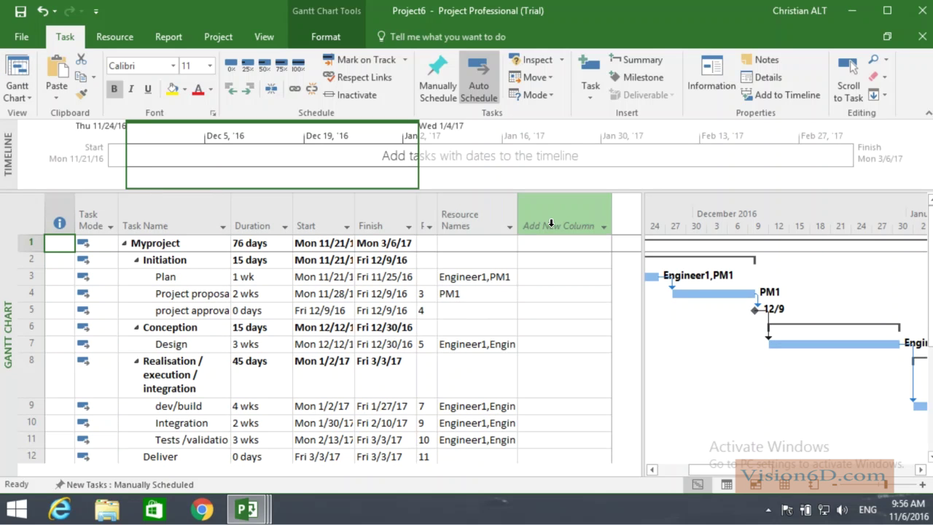
right_click(551, 223)
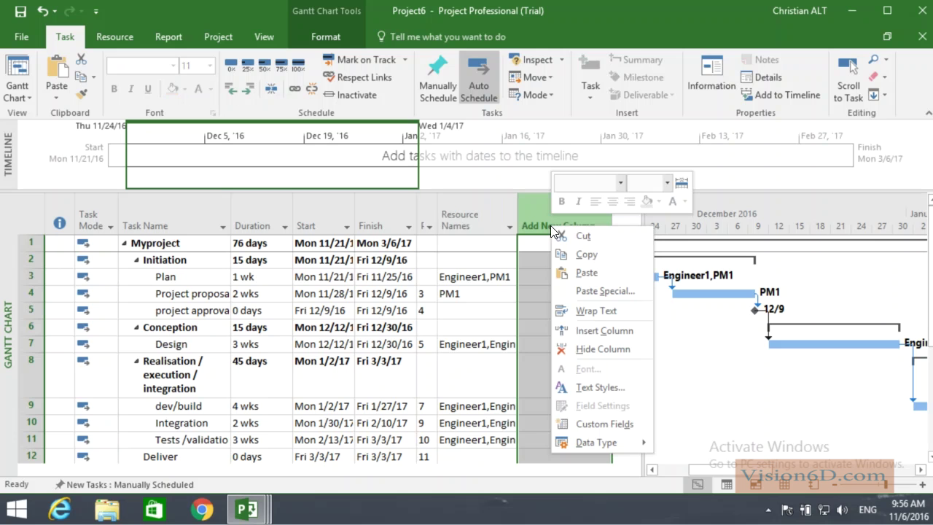
click(581, 331)
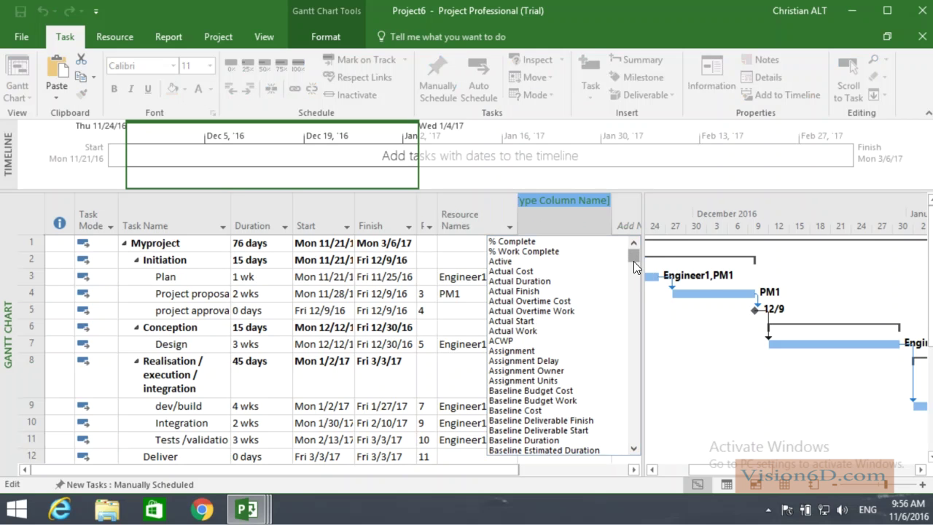
drag(633, 261, 633, 335)
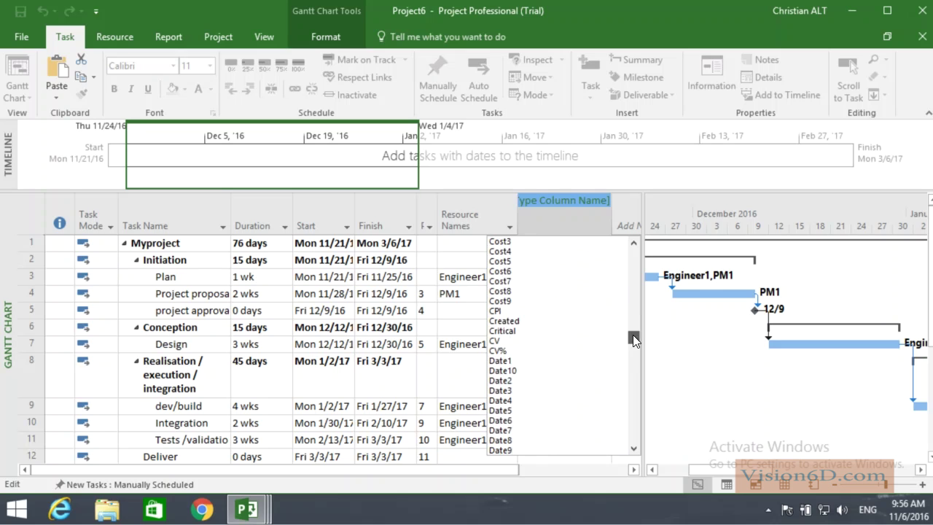
scroll(512, 347, up, 5)
click(510, 348)
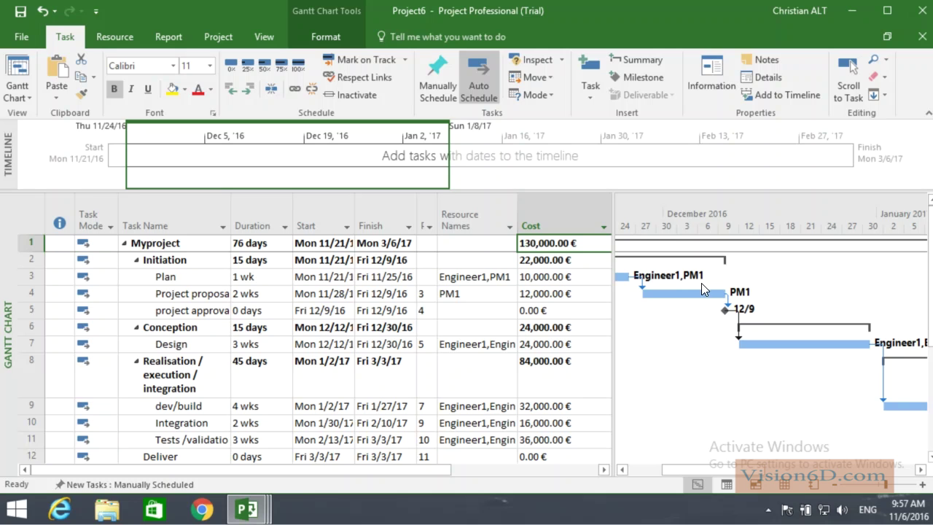
Step: Examine the costs of the Plan task, the whole project and the phases in the Cost column
click(195, 278)
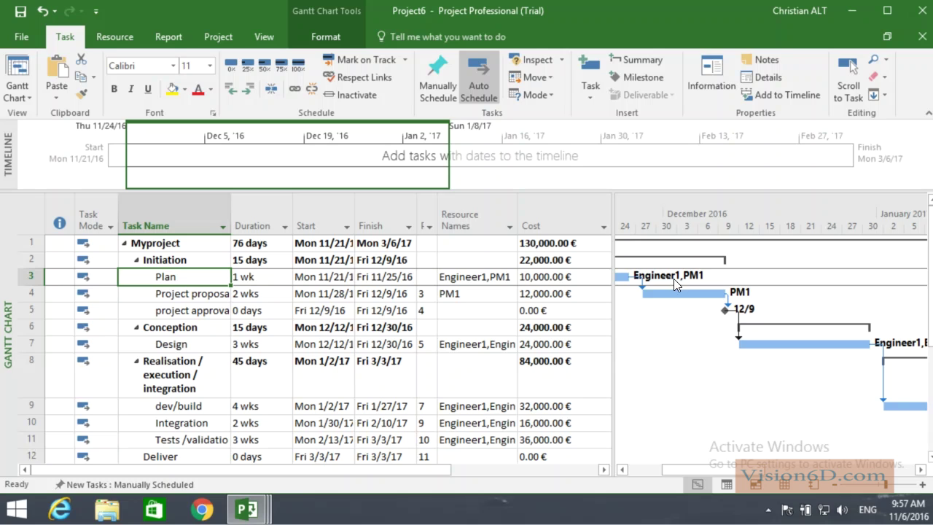
click(577, 280)
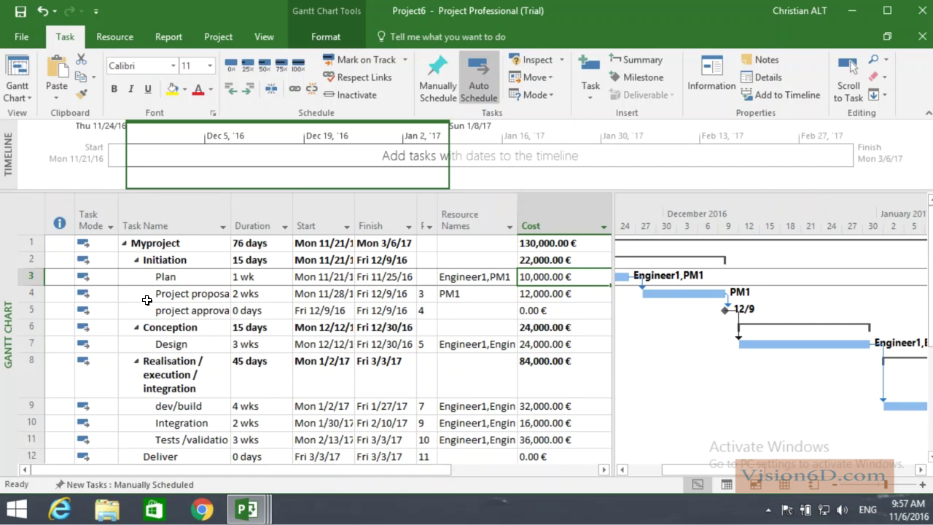
click(146, 244)
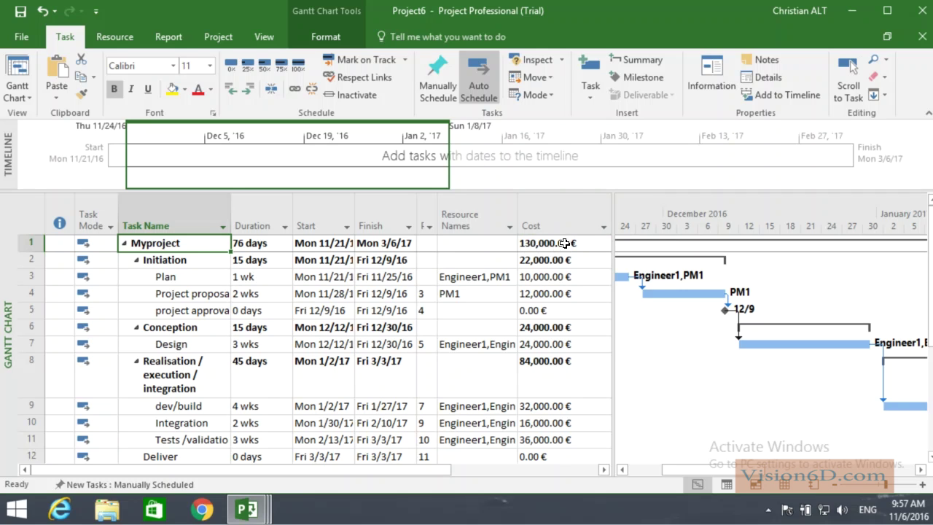
click(177, 261)
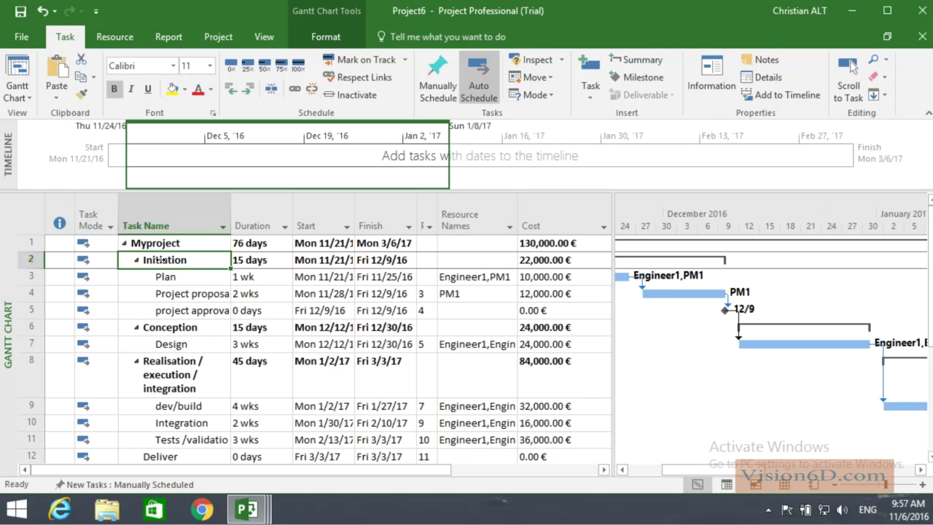
click(135, 372)
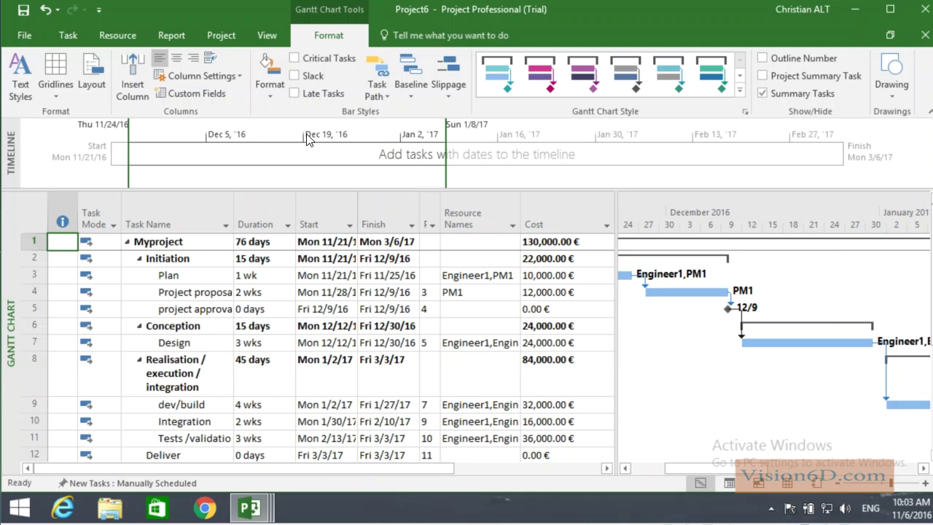
Step: Open the Cost Overview dashboard report for the project
click(222, 37)
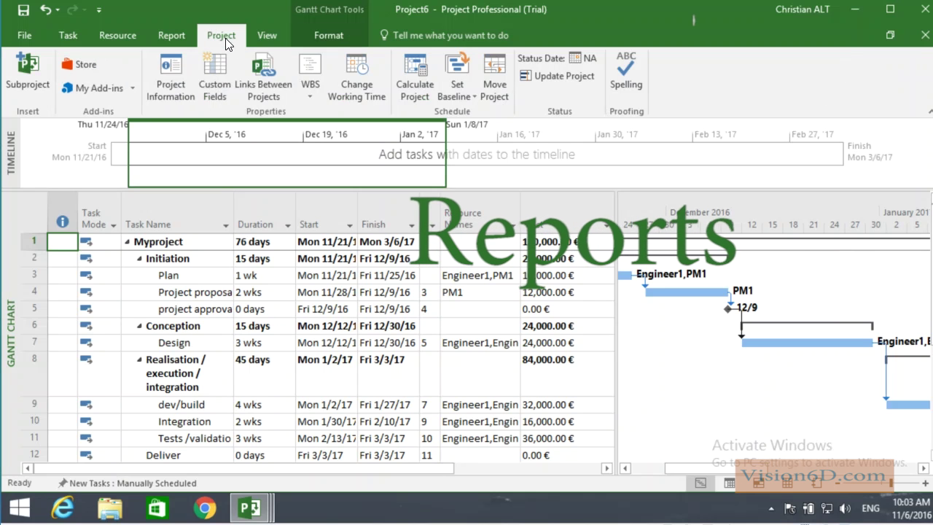
click(177, 35)
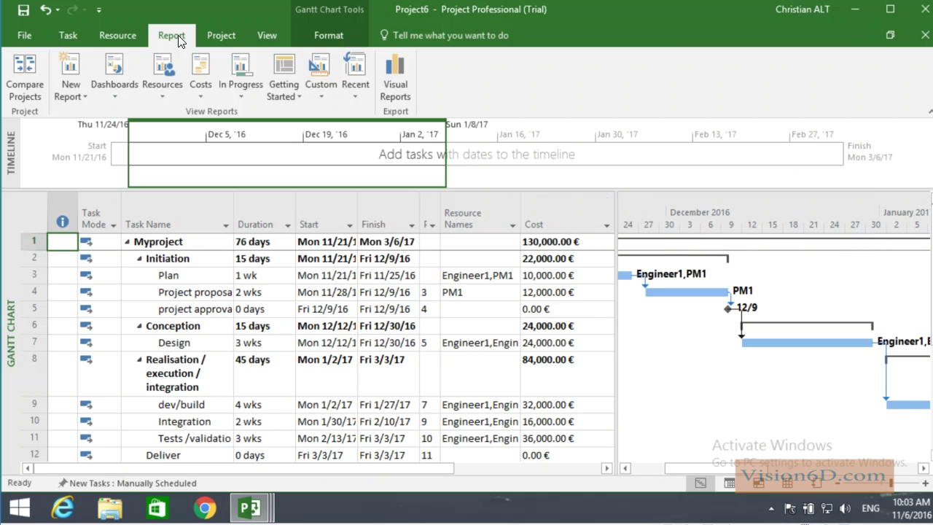
click(113, 94)
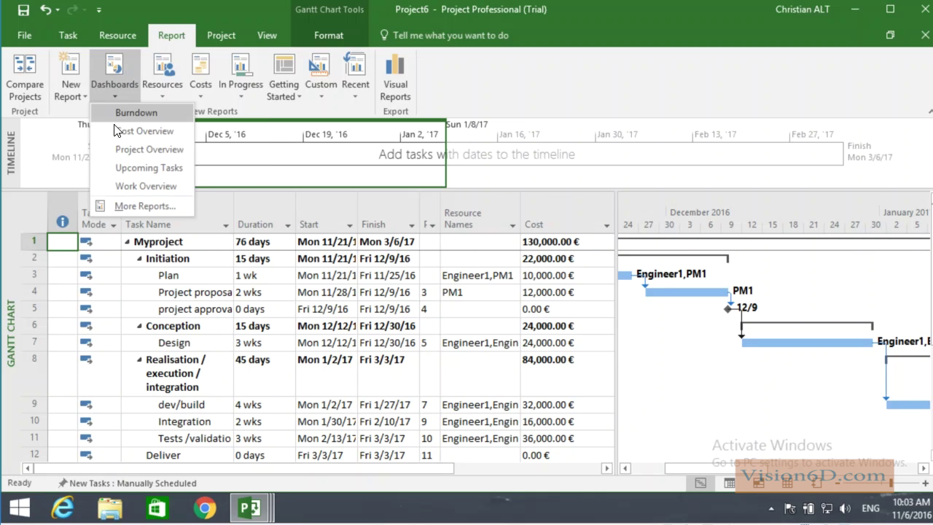
click(117, 129)
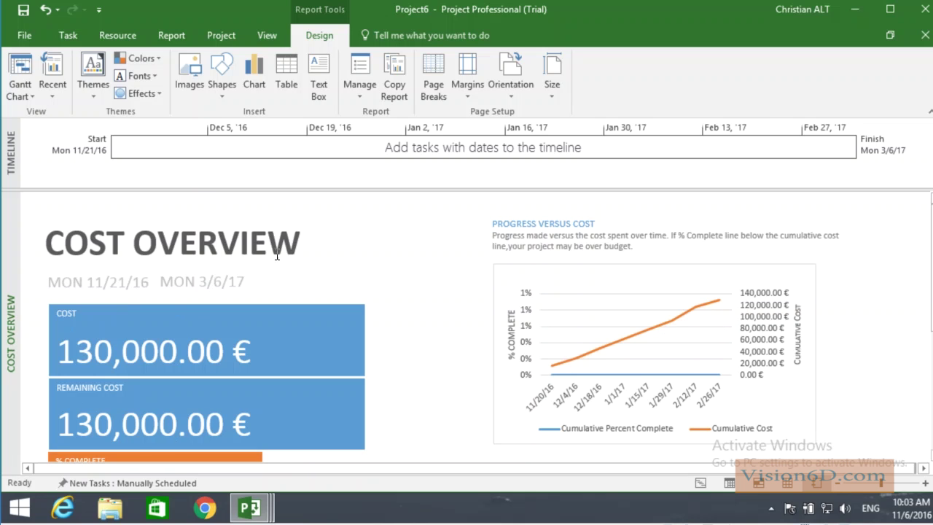
Step: Open the Work Overview dashboard report to examine the project's work burndown
click(175, 33)
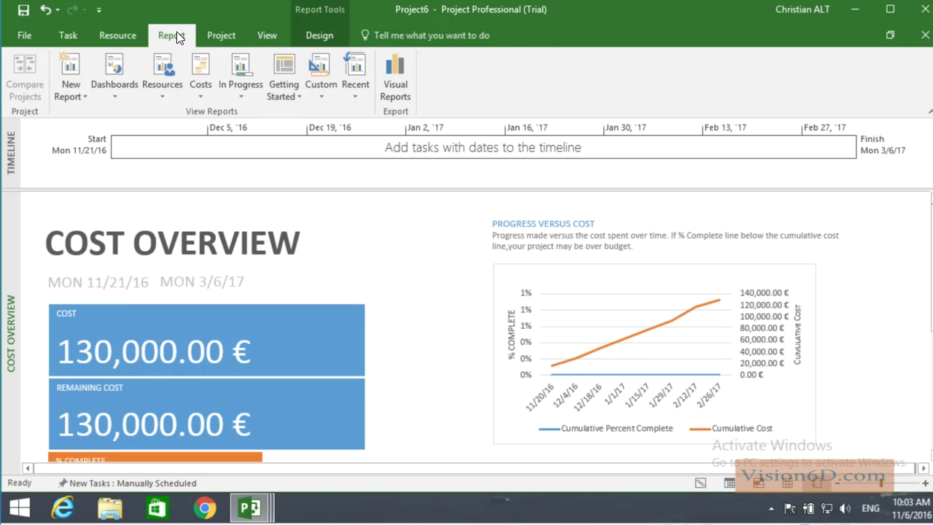
click(120, 91)
click(146, 187)
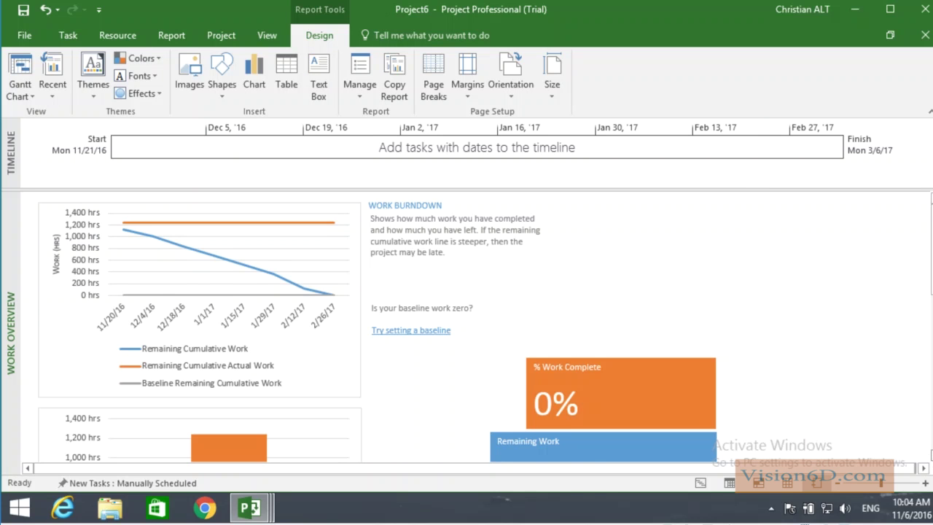
Step: Examine the remaining work, resource stats and remaining availability charts in the Work Overview report
scroll(927, 458, down, 2)
scroll(377, 329, down, 6)
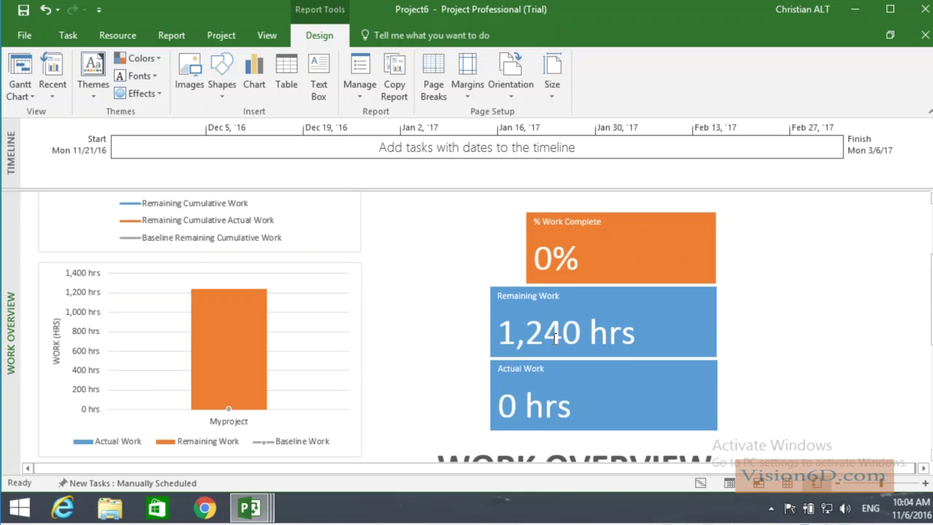
scroll(908, 469, down, 12)
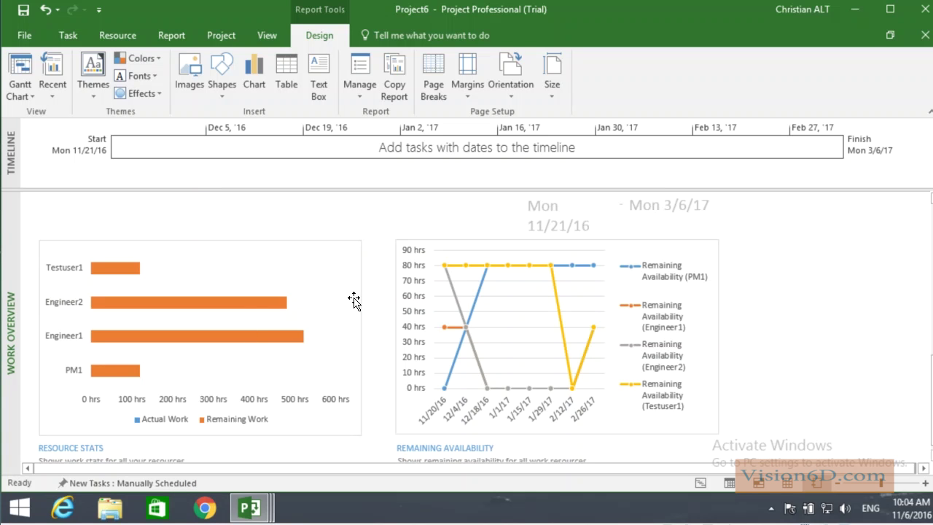
Step: Return to the Gantt Chart view and set the Baseline for the entire project
click(16, 62)
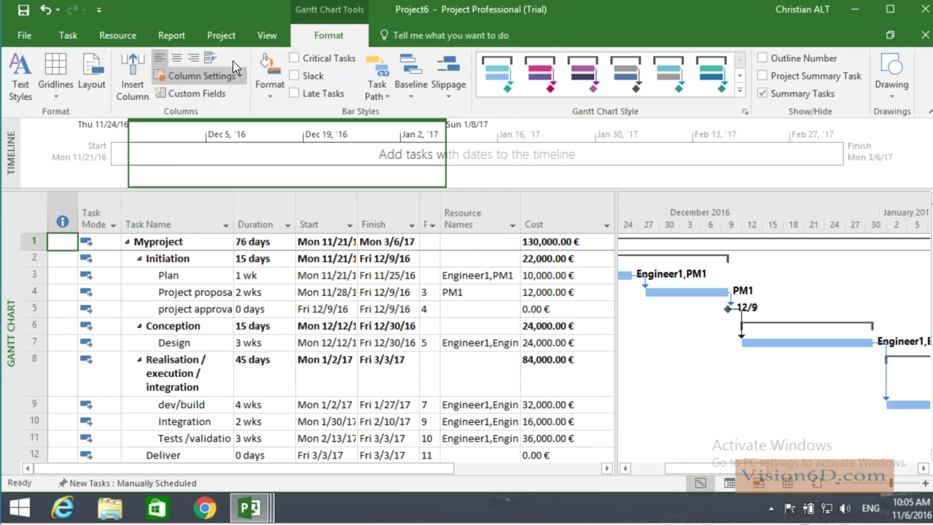
click(222, 36)
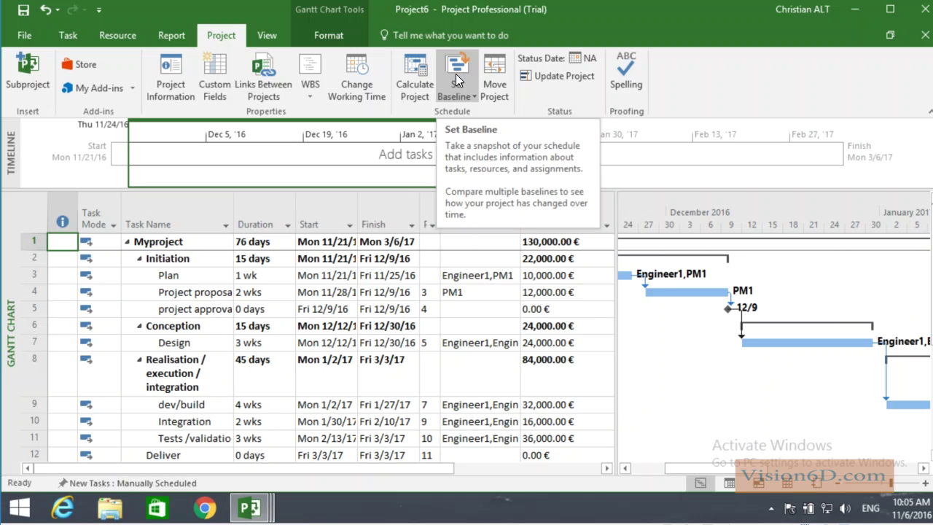
click(471, 94)
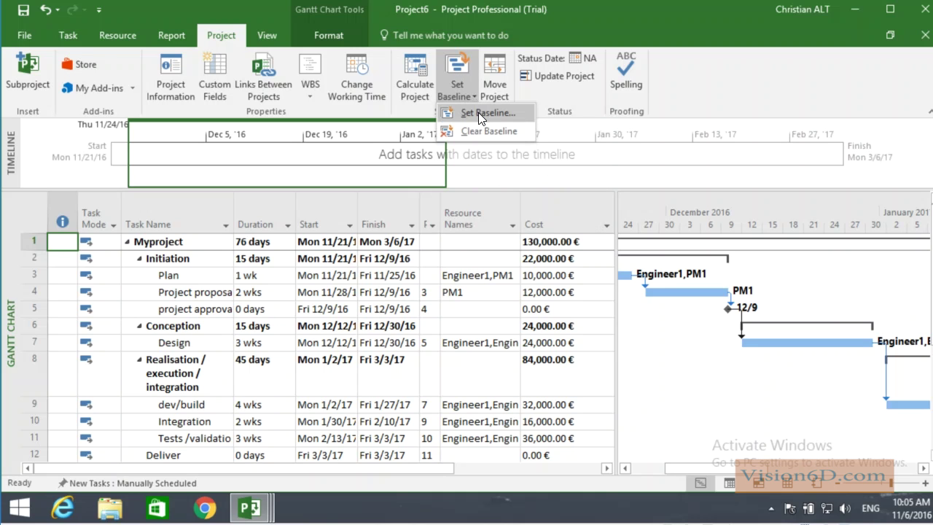
click(478, 113)
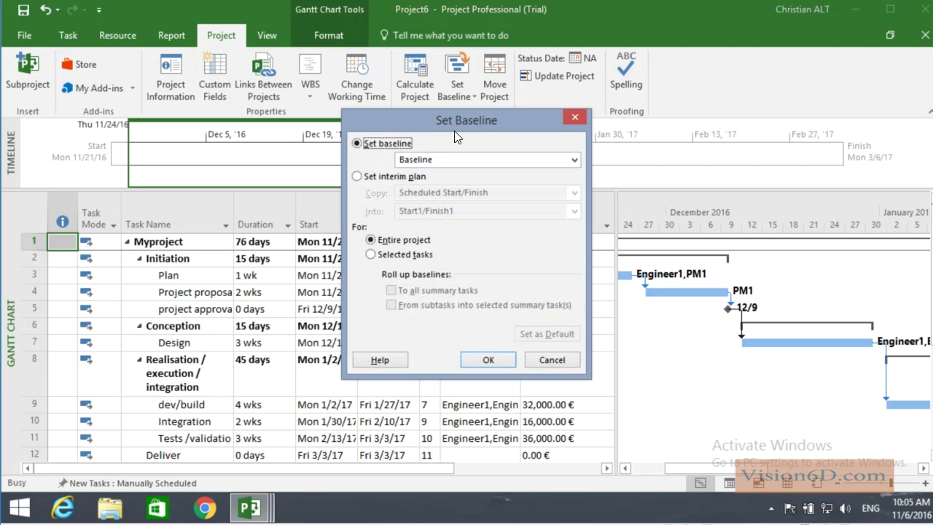
click(489, 359)
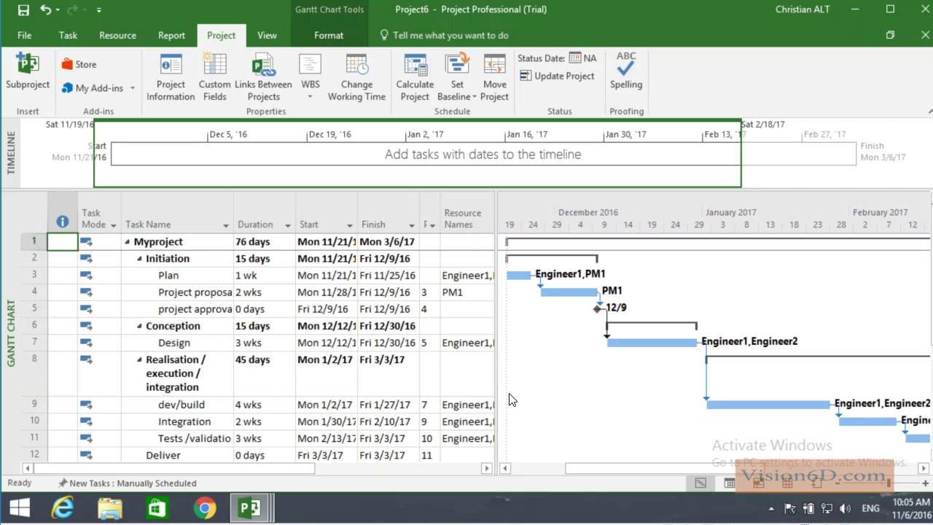
Step: Try to show the bars of the saved Baseline on the Gantt chart
right_click(537, 349)
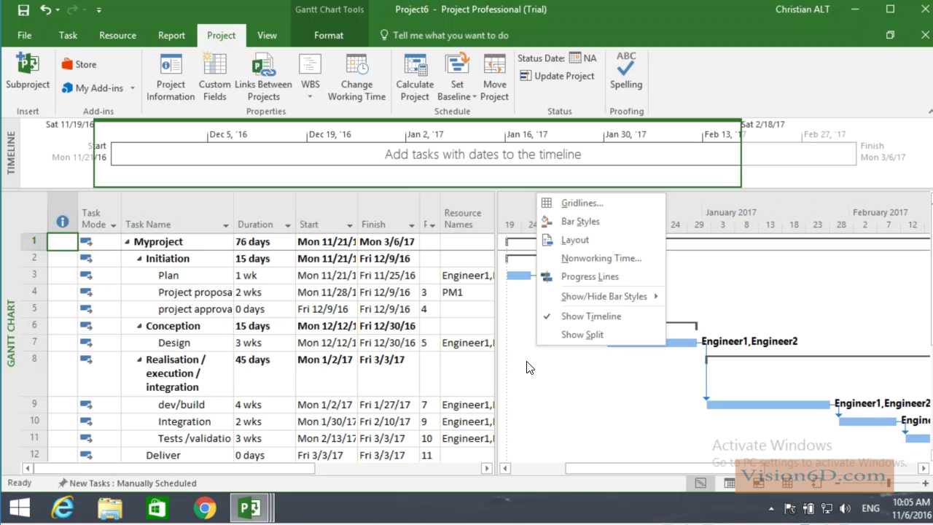
mouse_move(626, 296)
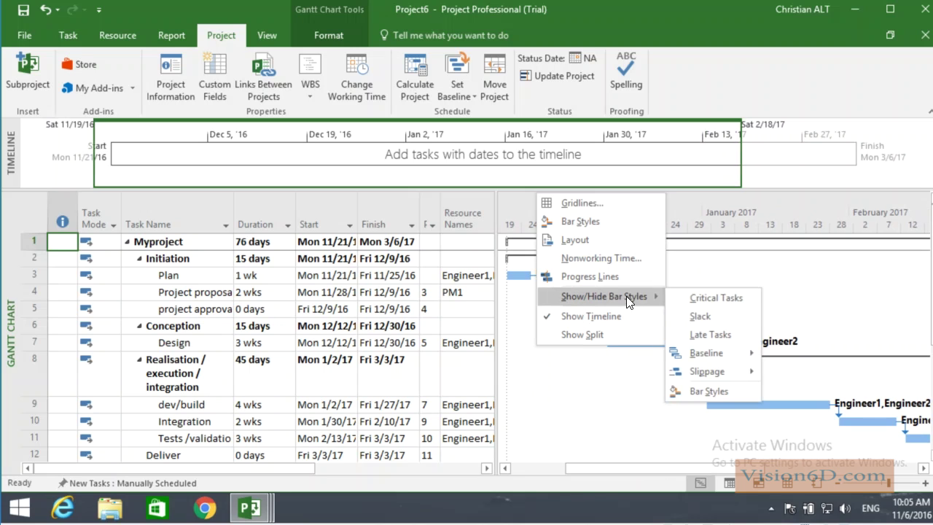
mouse_move(747, 356)
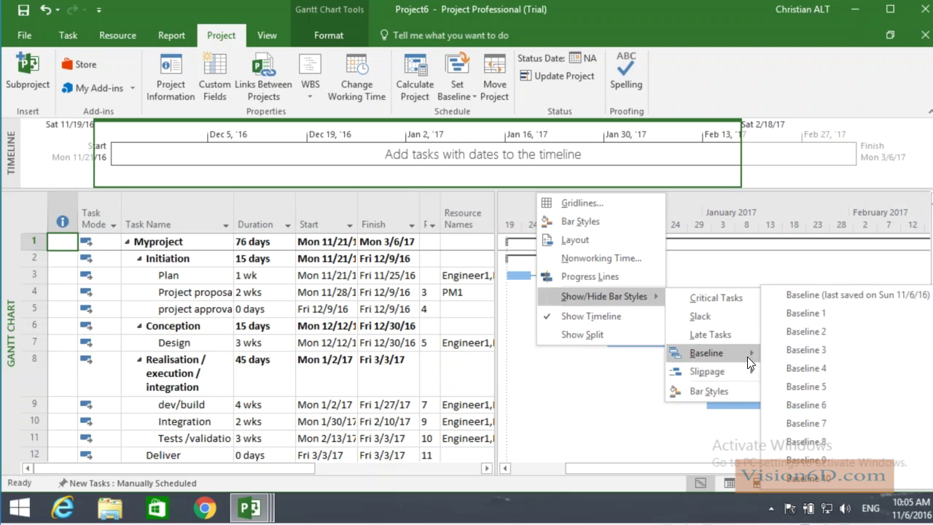
click(801, 294)
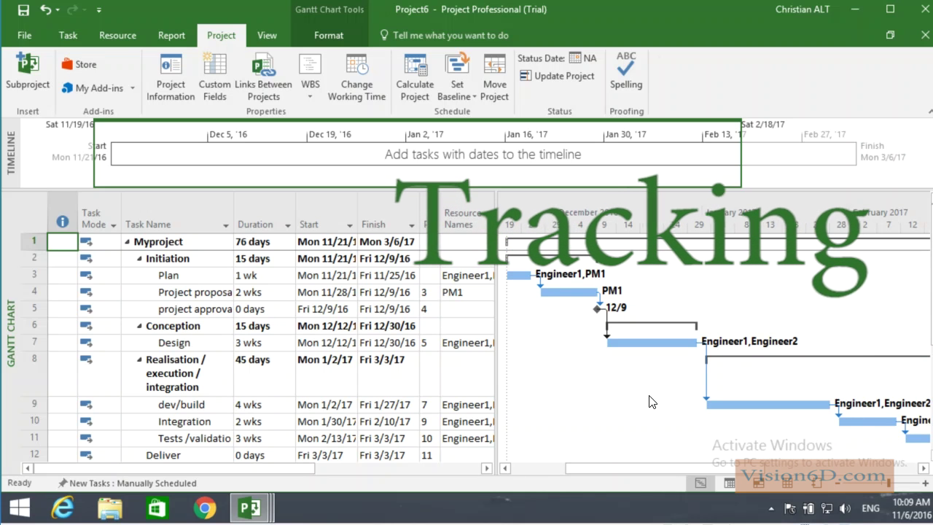
Step: Mark the Plan task under Initiation as 100% complete
mouse_move(594, 466)
mouse_down()
mouse_move(573, 467)
mouse_move(592, 469)
mouse_up()
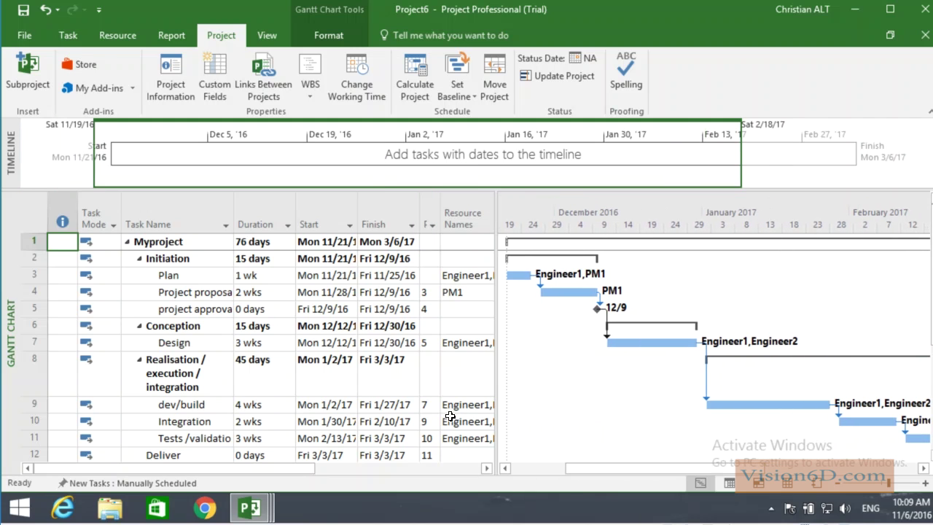
click(35, 275)
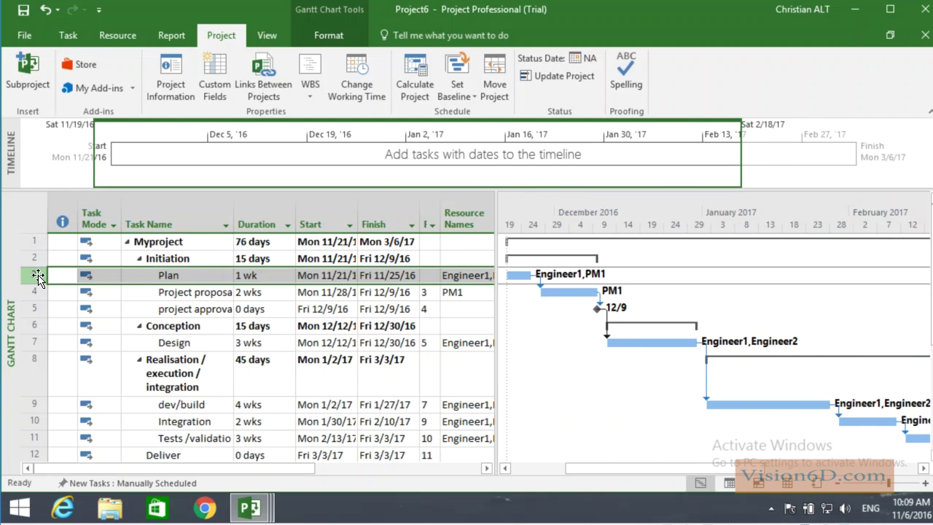
click(67, 37)
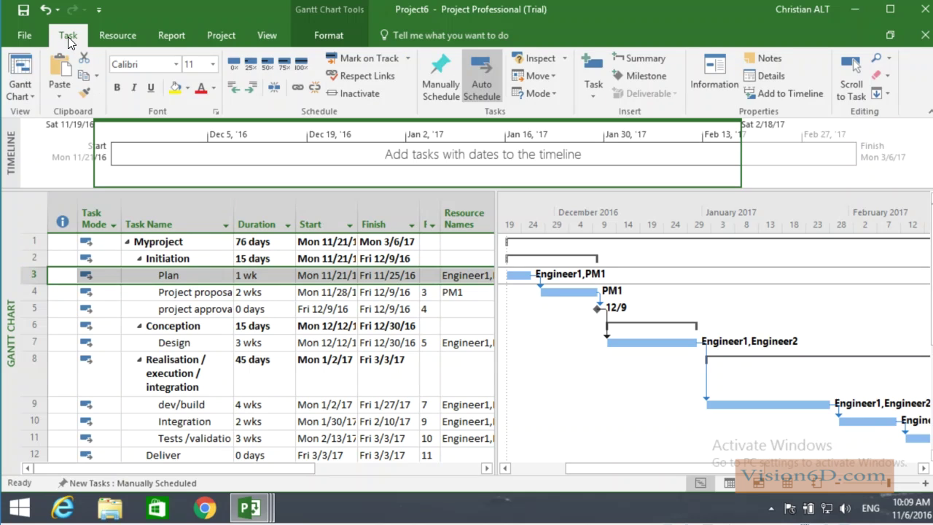
click(302, 67)
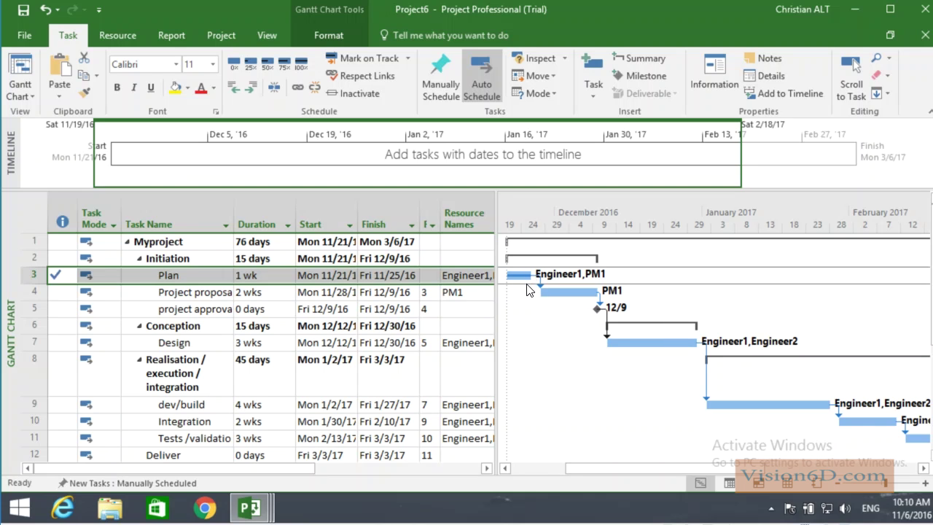
Step: Set the percent complete of the Project proposal task to 100% in its Task Information
click(32, 291)
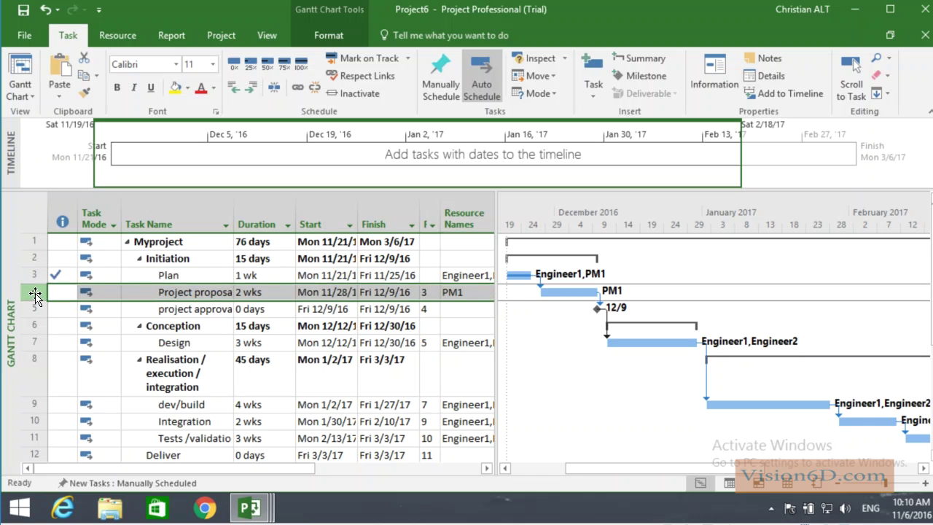
click(200, 297)
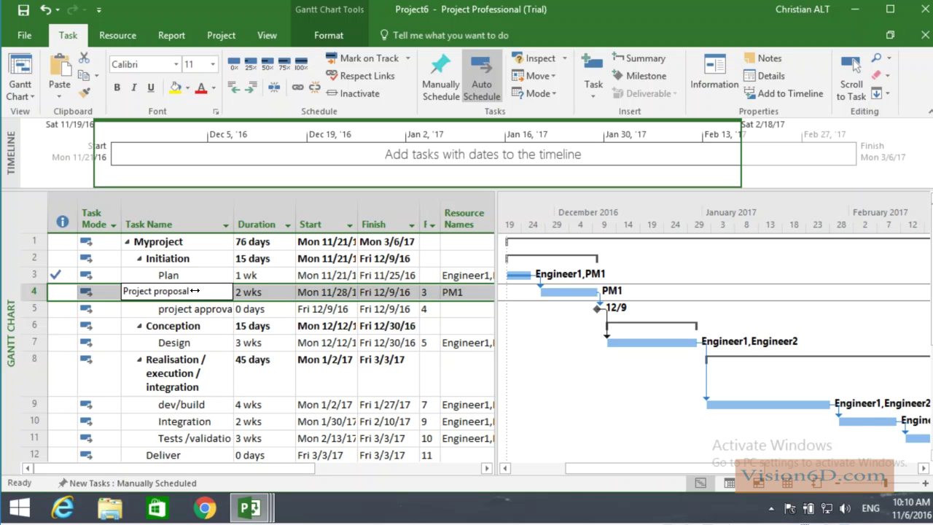
right_click(196, 293)
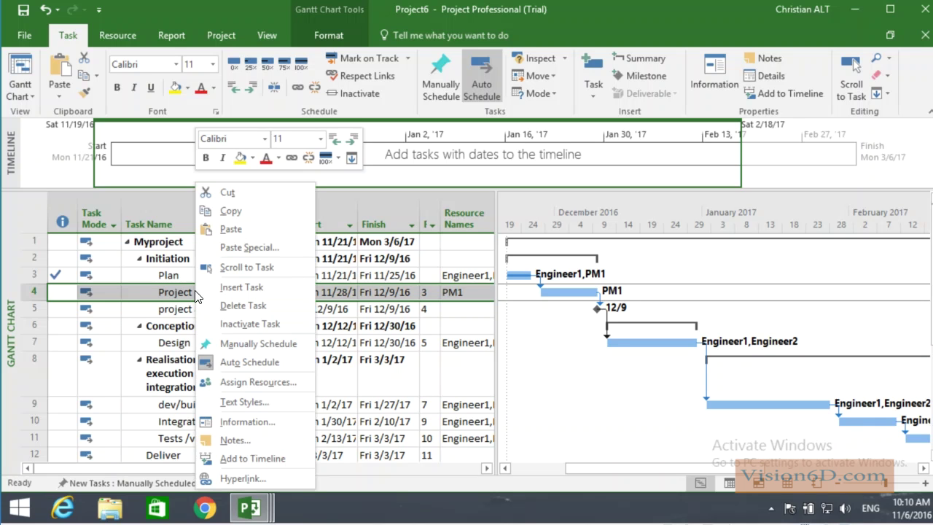
click(245, 421)
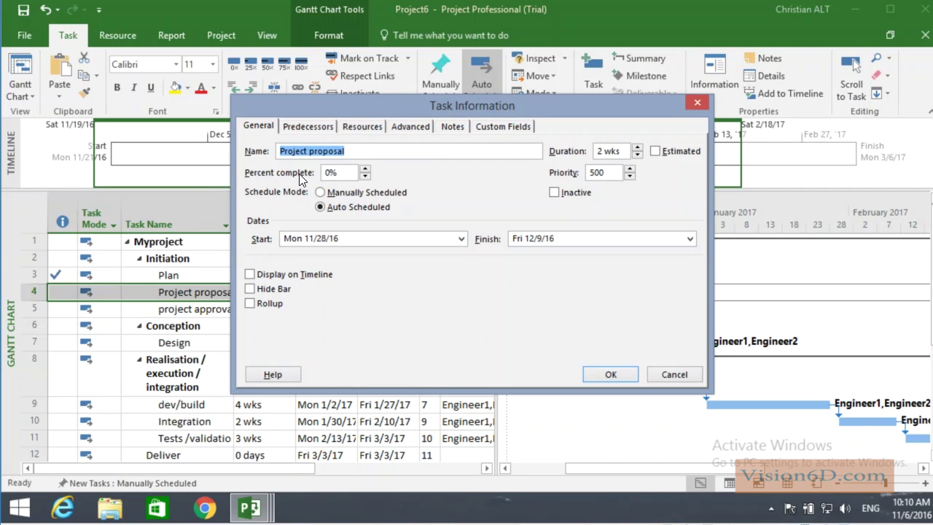
click(330, 173)
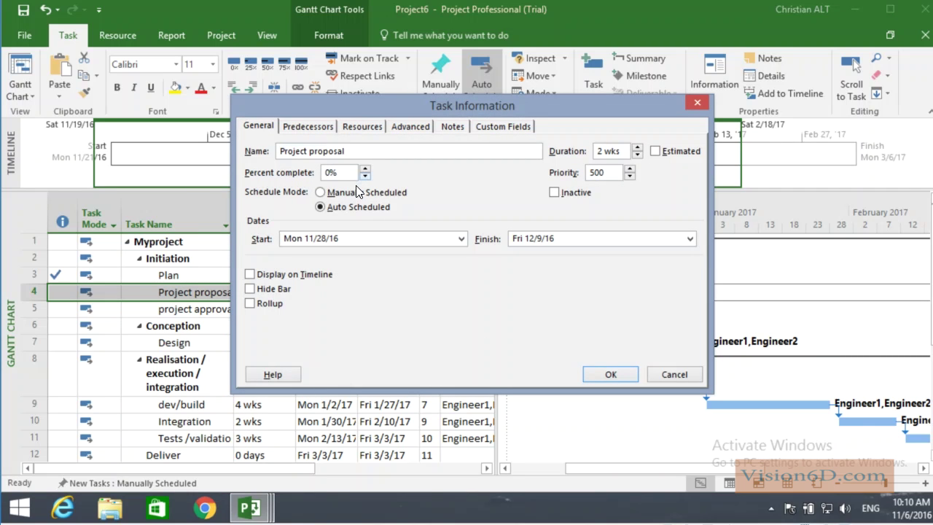
key(BackSpace)
text(10)
click(615, 376)
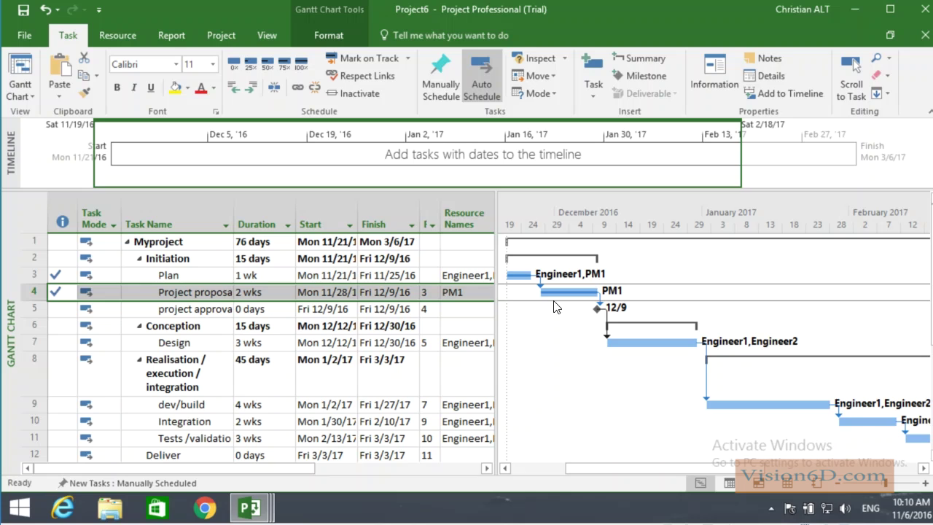
Step: Mark the project approval milestone as 100% complete
click(33, 310)
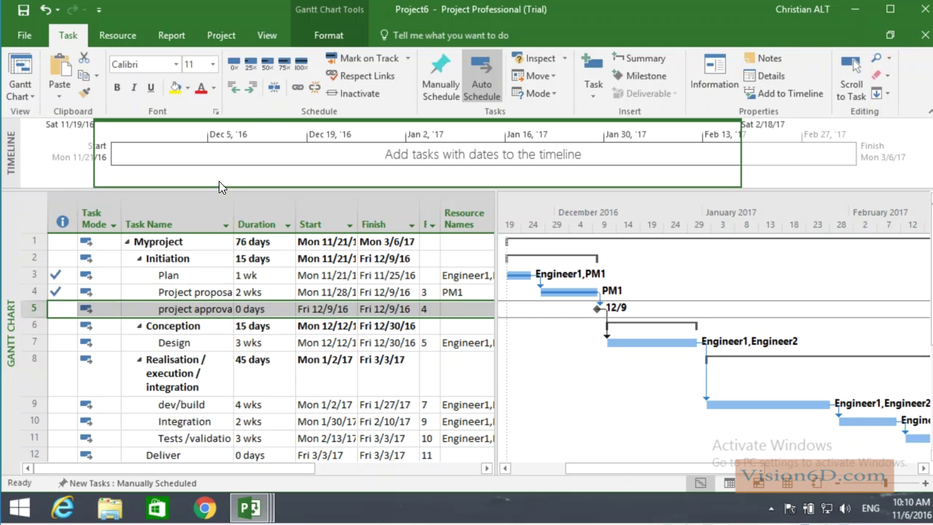
click(300, 63)
Step: Set the project's status date to Fri 12/30/16, the finish date of the Design task
click(157, 343)
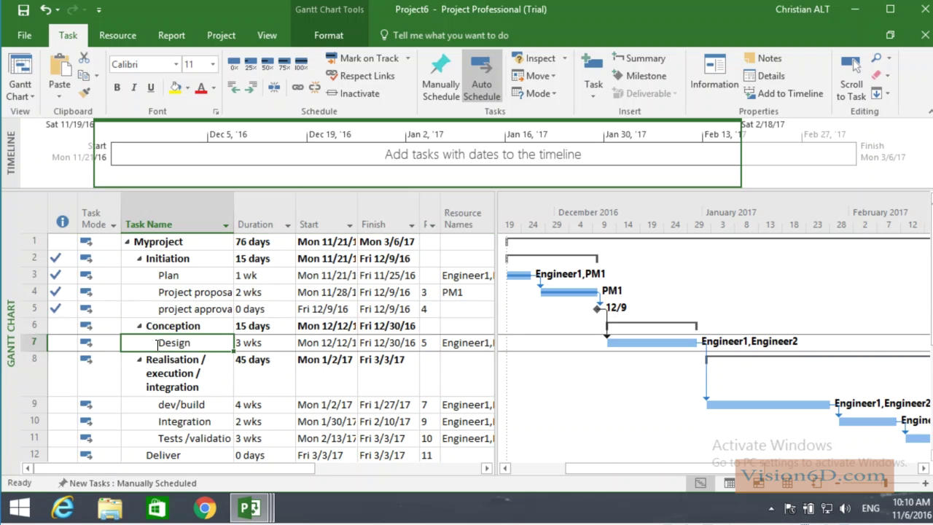
click(400, 343)
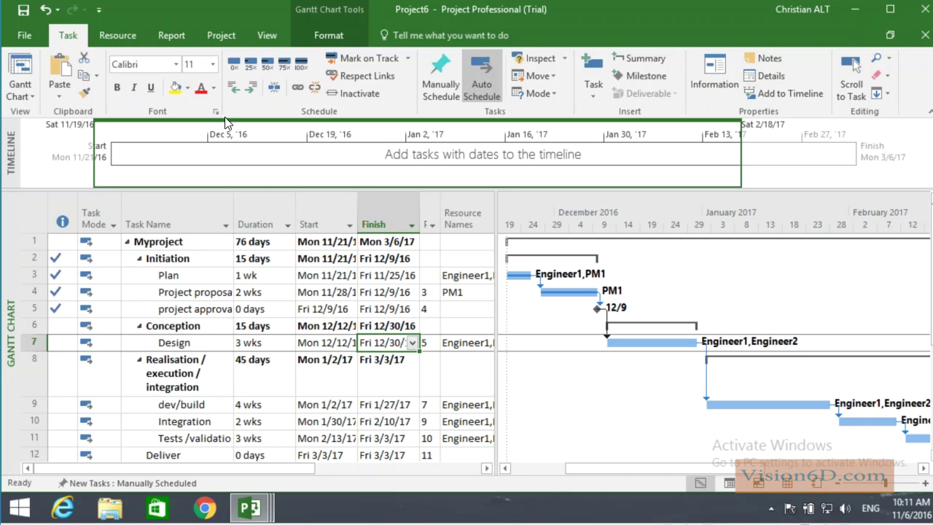
click(222, 36)
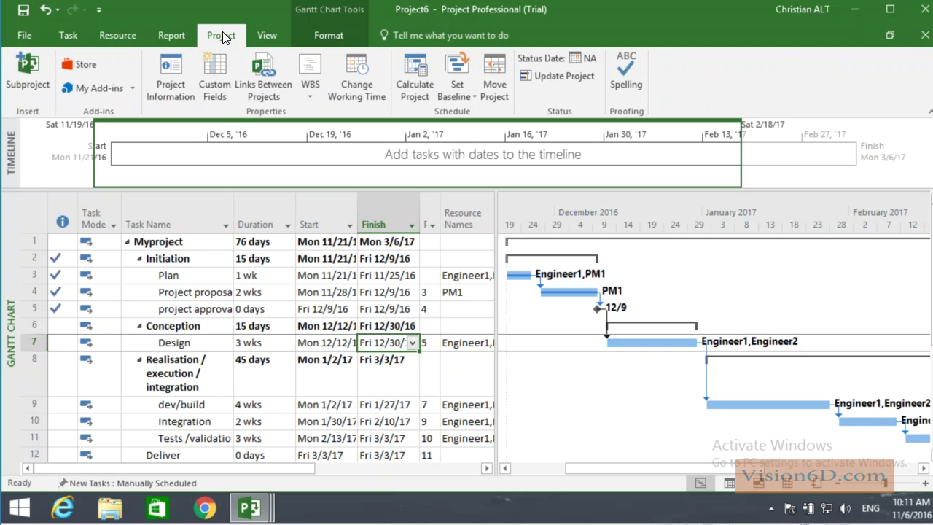
click(587, 57)
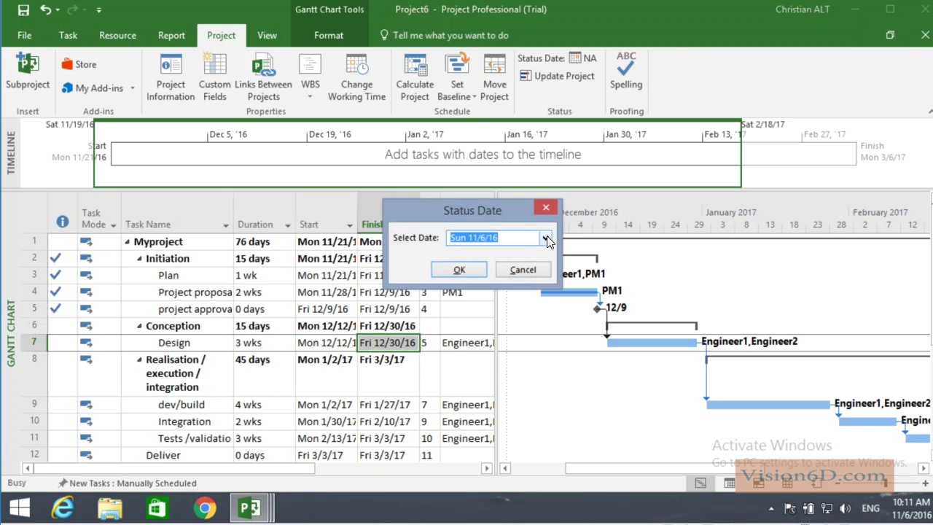
click(546, 238)
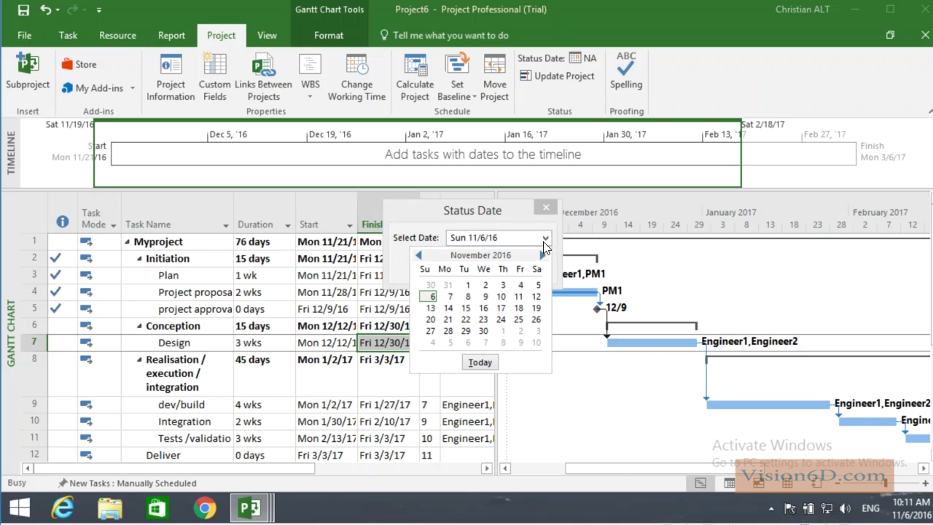
click(542, 256)
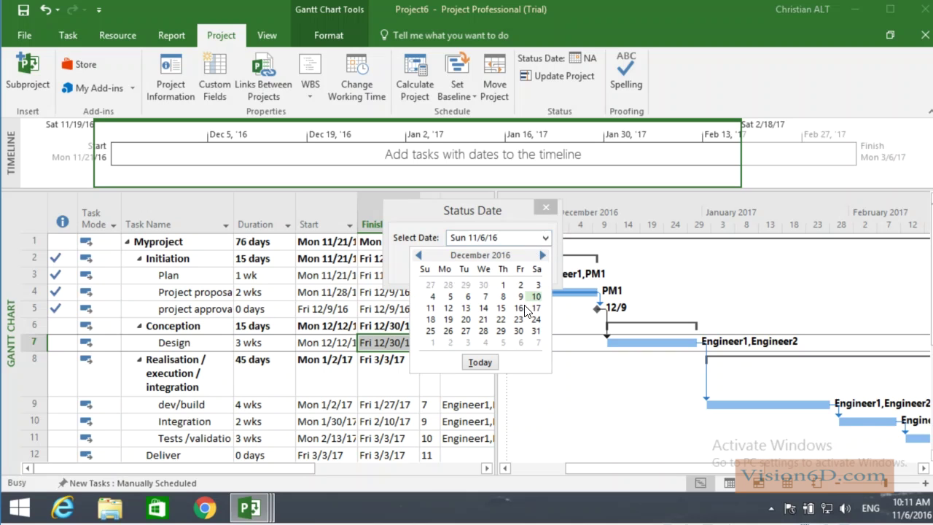
click(519, 330)
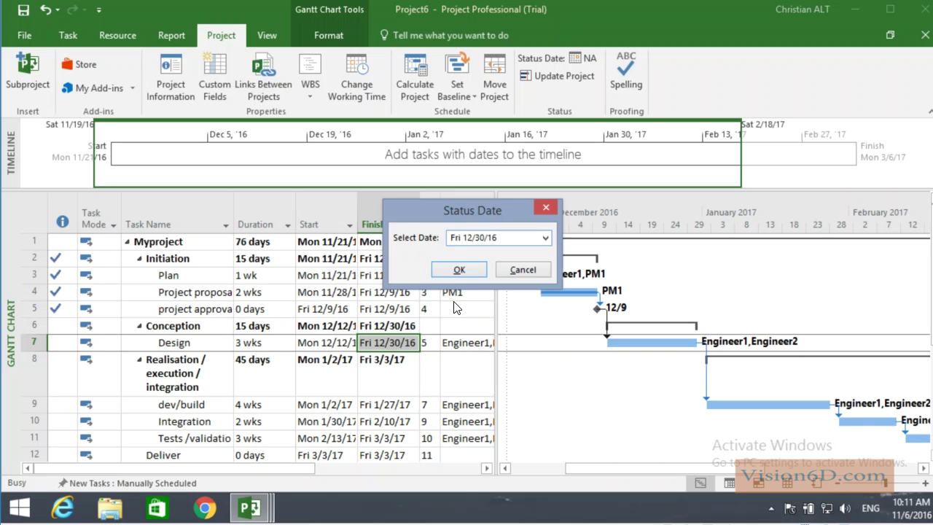
click(459, 271)
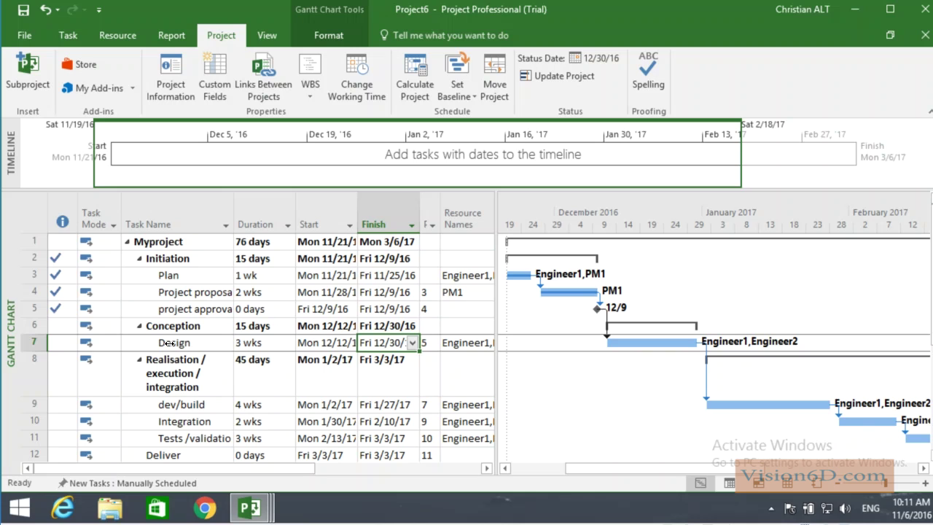
Step: Mark the Design task under Conception as 50% complete
click(61, 36)
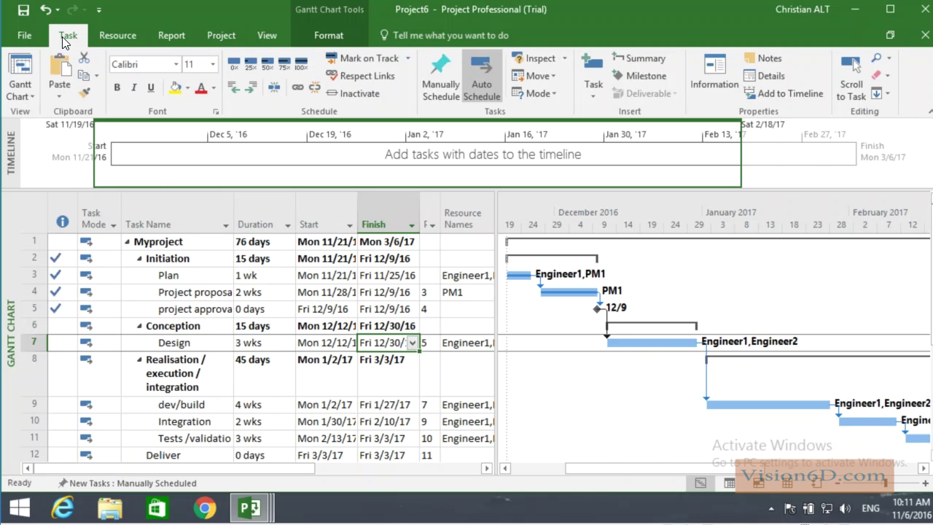
click(268, 64)
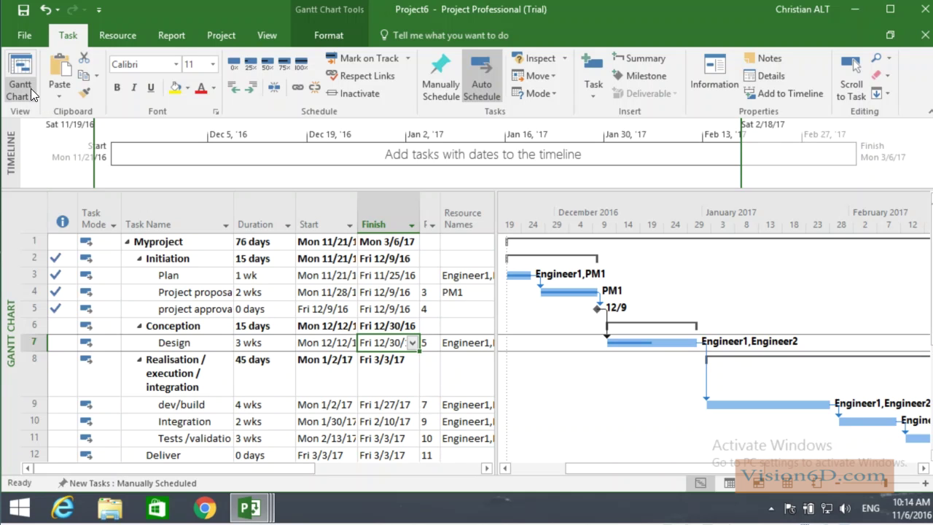
Step: Switch to the Tracking Gantt view and bring the project's start into the chart
click(30, 88)
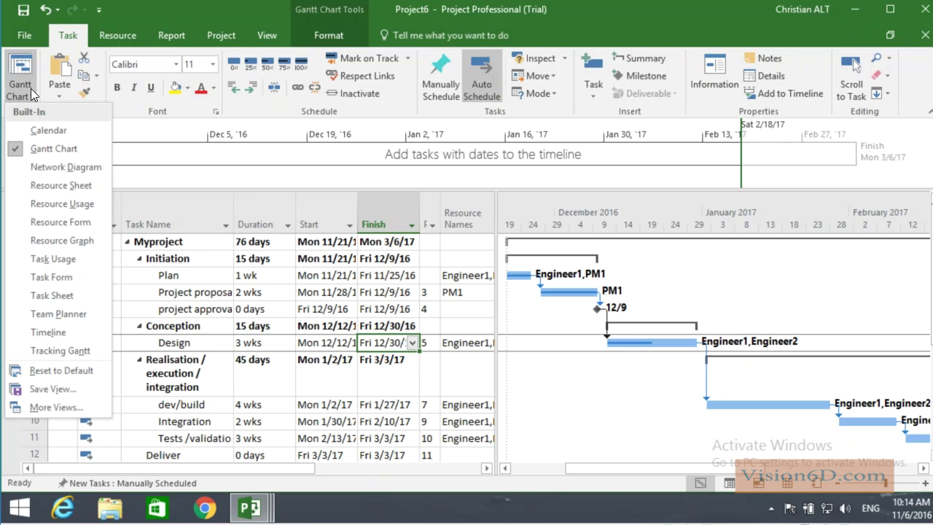
click(54, 352)
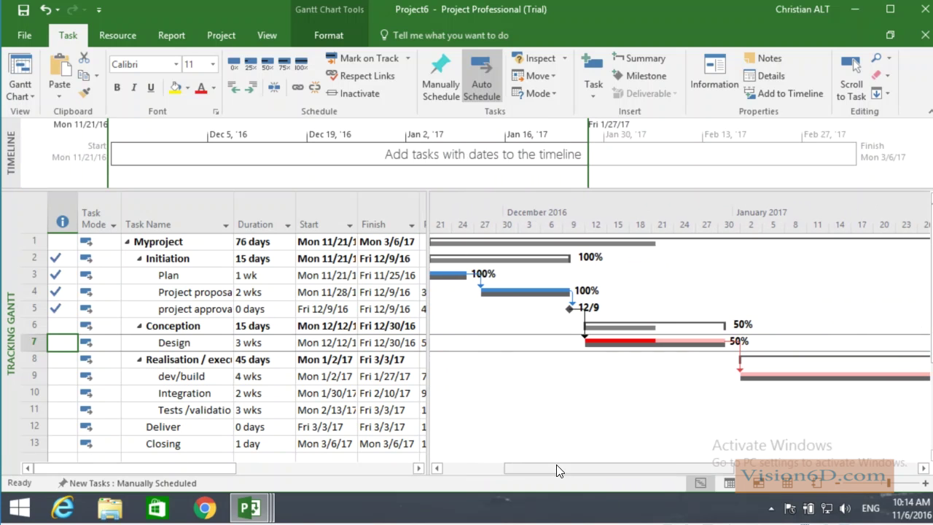
drag(553, 464, 547, 462)
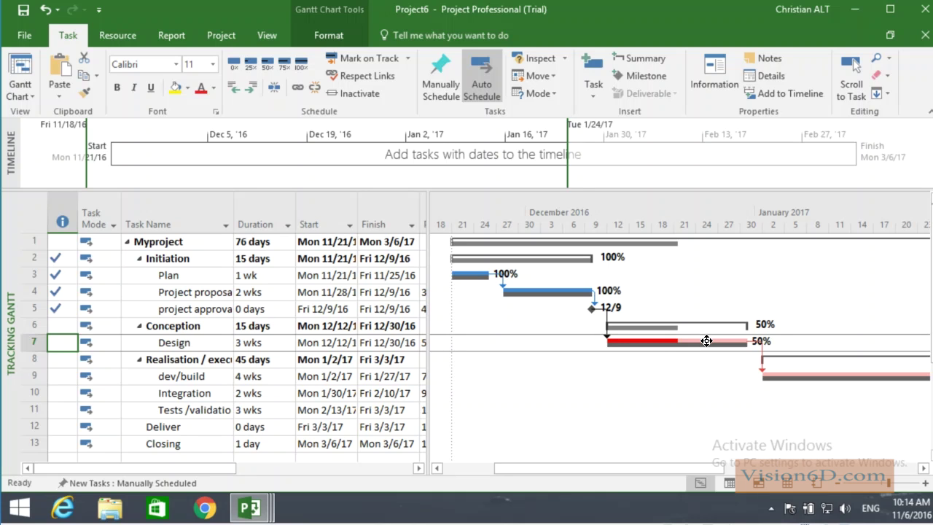
Step: Set the duration of the Design task under Conception to 4 weeks
mouse_move(739, 339)
mouse_move(533, 291)
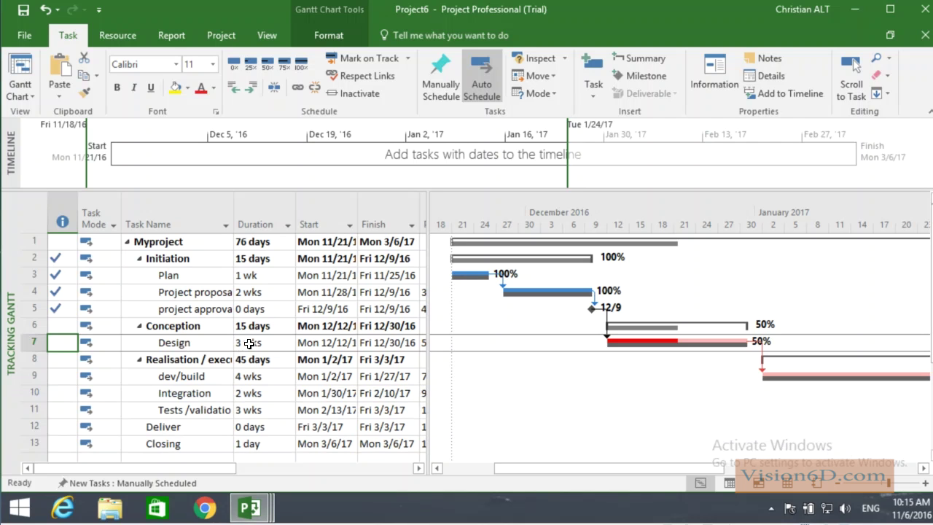
click(250, 343)
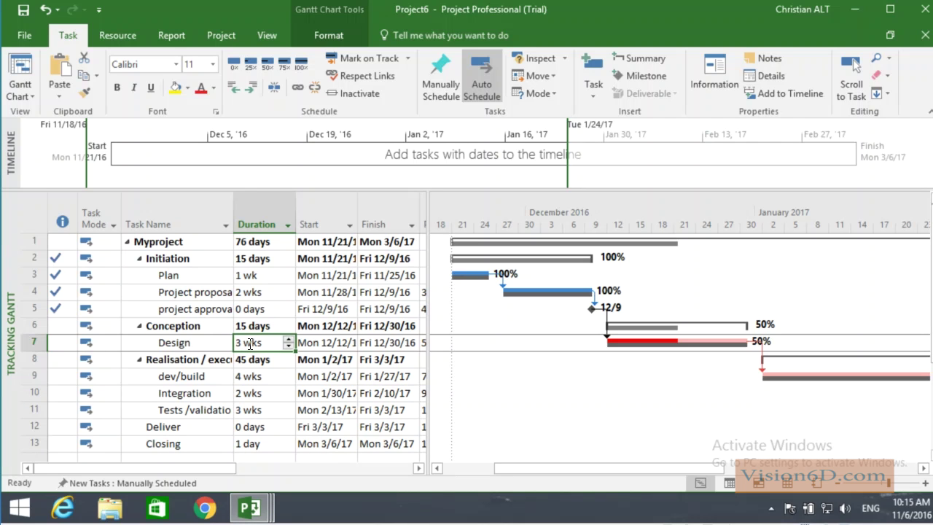
key(BackSpace)
text(4w)
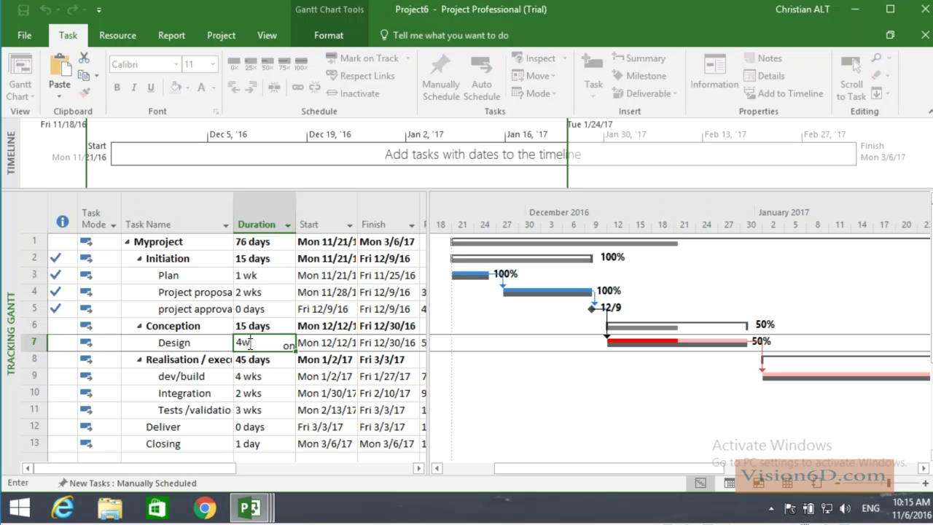
key(Return)
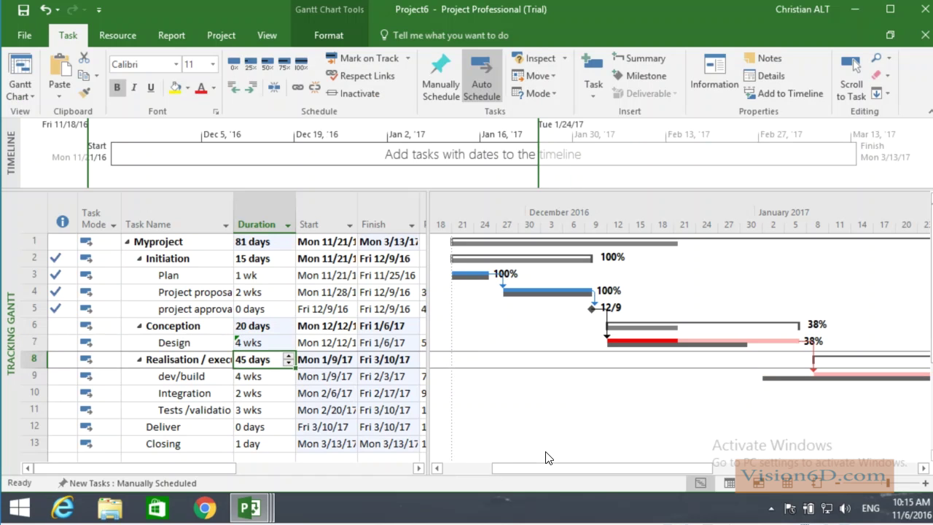
Step: Compare the scheduled bars with the baseline bars across the chart, from Design through to Closing
drag(548, 467, 582, 464)
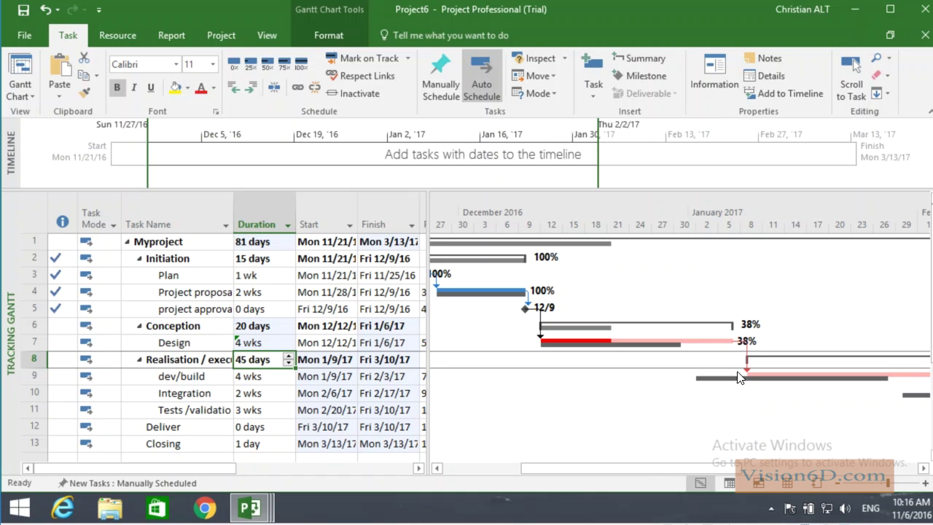
drag(666, 468, 815, 477)
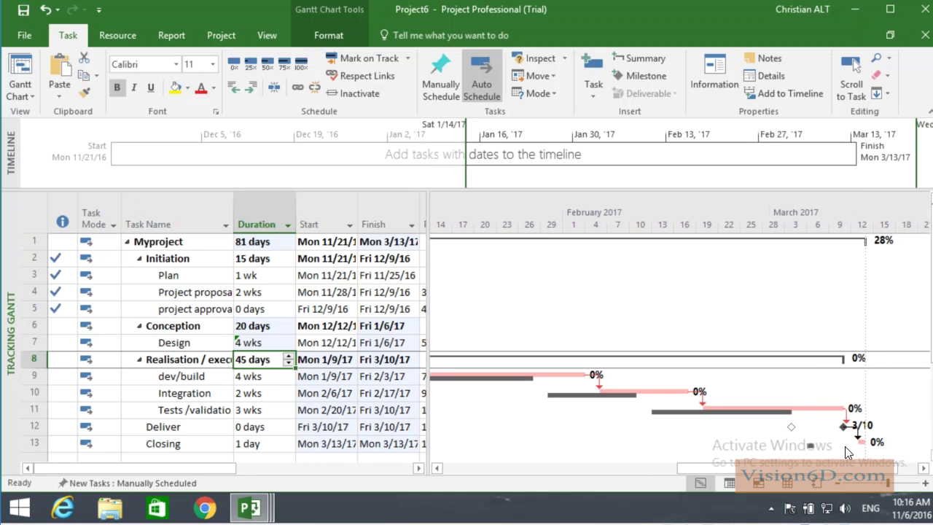
drag(809, 468, 633, 467)
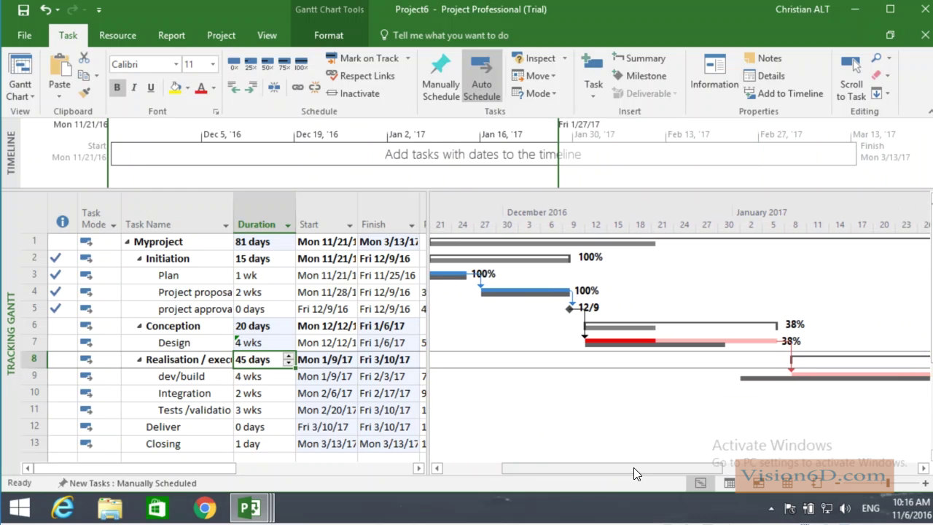